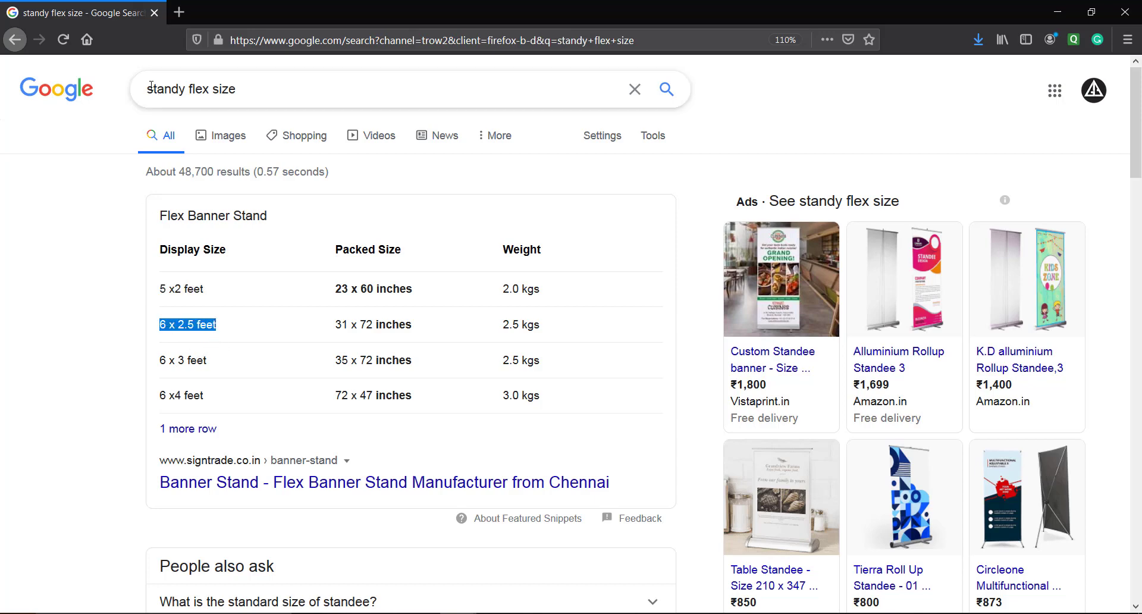
- Examine the standee size table for the 6 x 3 feet display size and its size in inches
{"action": "left_click", "coordinate": [179, 87]}
{"action": "left_click_drag", "start_coordinate": [255, 94], "coordinate": [144, 90]}
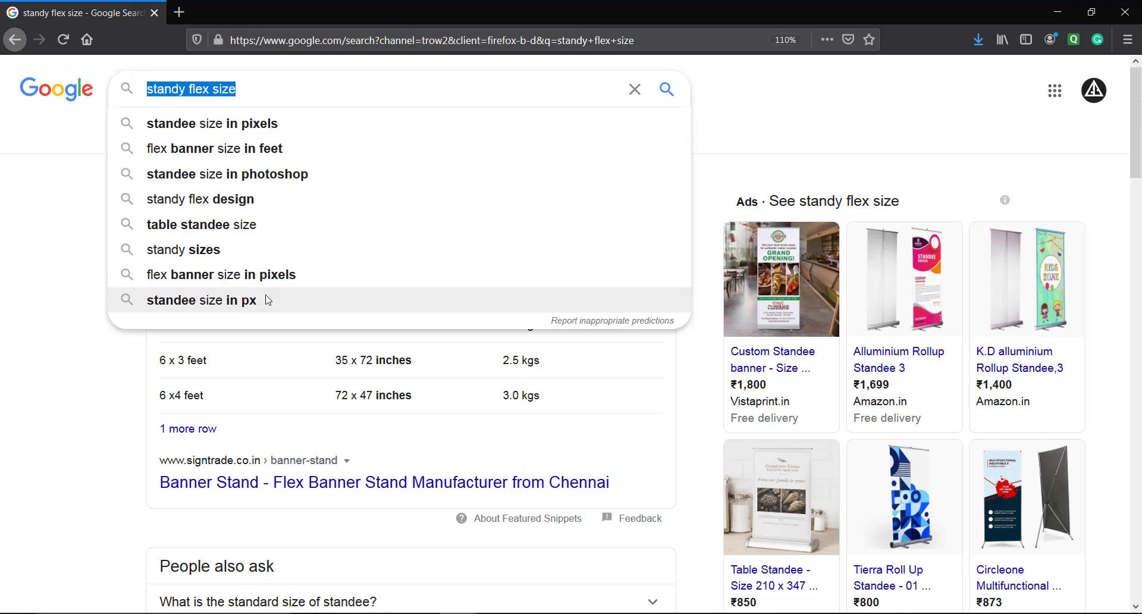
{"action": "left_click", "coordinate": [272, 430]}
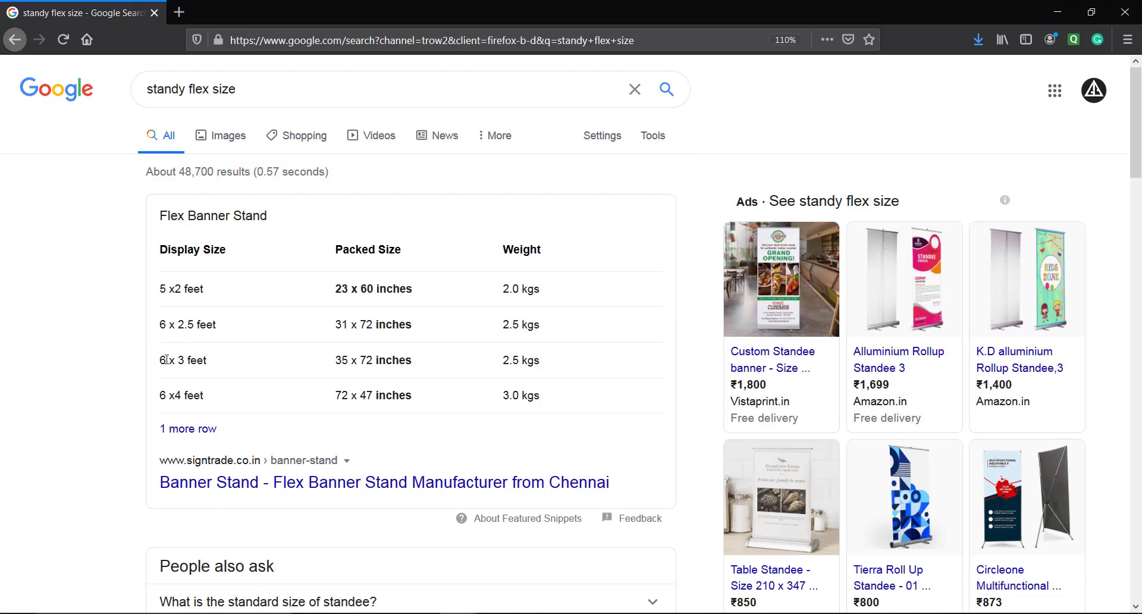
{"action": "left_click_drag", "start_coordinate": [159, 360], "coordinate": [204, 360]}
{"action": "left_click_drag", "start_coordinate": [160, 397], "coordinate": [202, 396]}
{"action": "left_click_drag", "start_coordinate": [160, 361], "coordinate": [222, 371]}
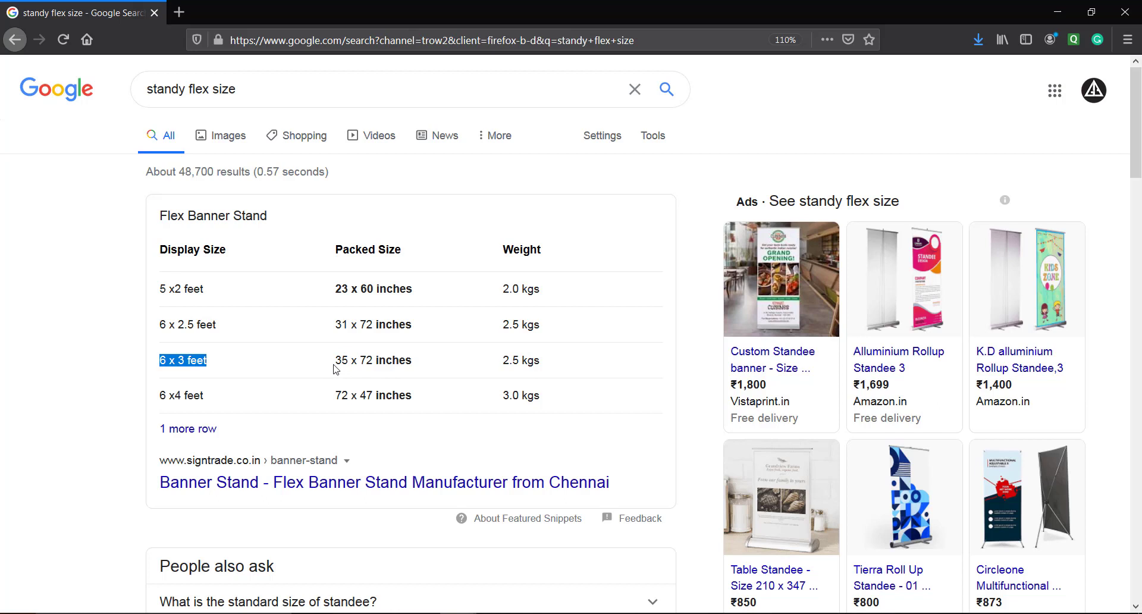
{"action": "left_click_drag", "start_coordinate": [335, 360], "coordinate": [415, 373]}
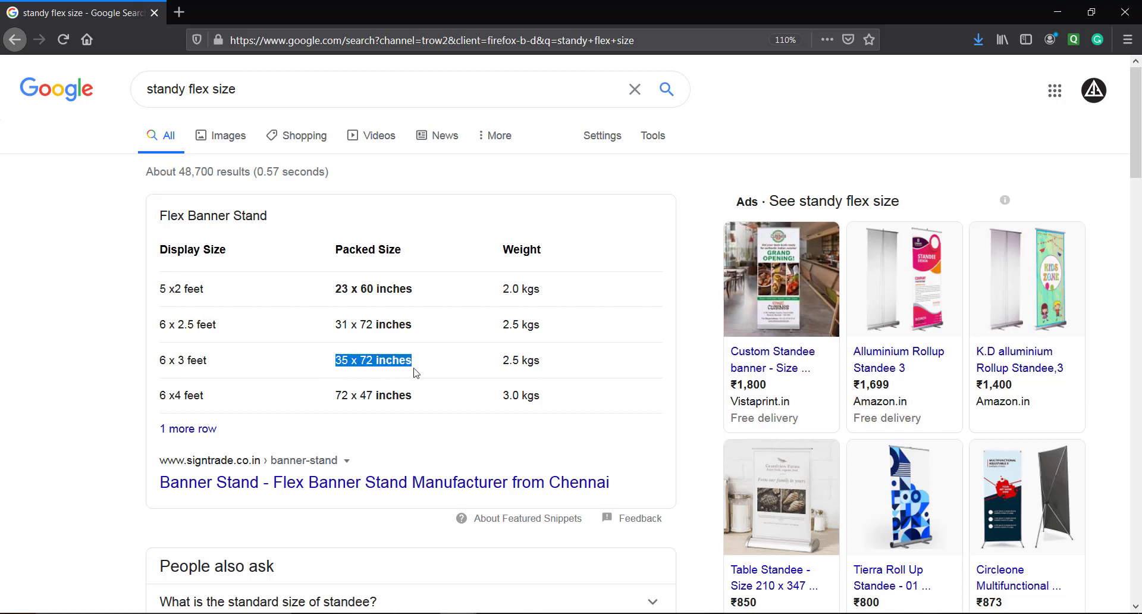
- Switch to Photoshop and set the new document to 35 x 72 inches at 300 pixels/inch
{"action": "left_click", "coordinate": [1054, 8]}
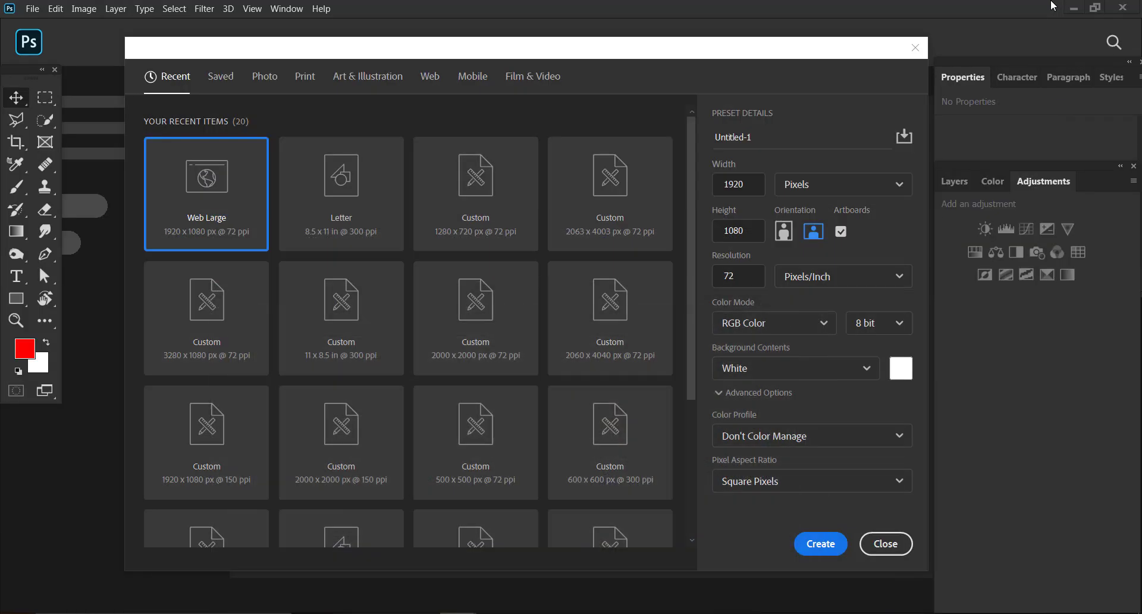
{"action": "left_click", "coordinate": [900, 185]}
{"action": "left_click", "coordinate": [797, 241]}
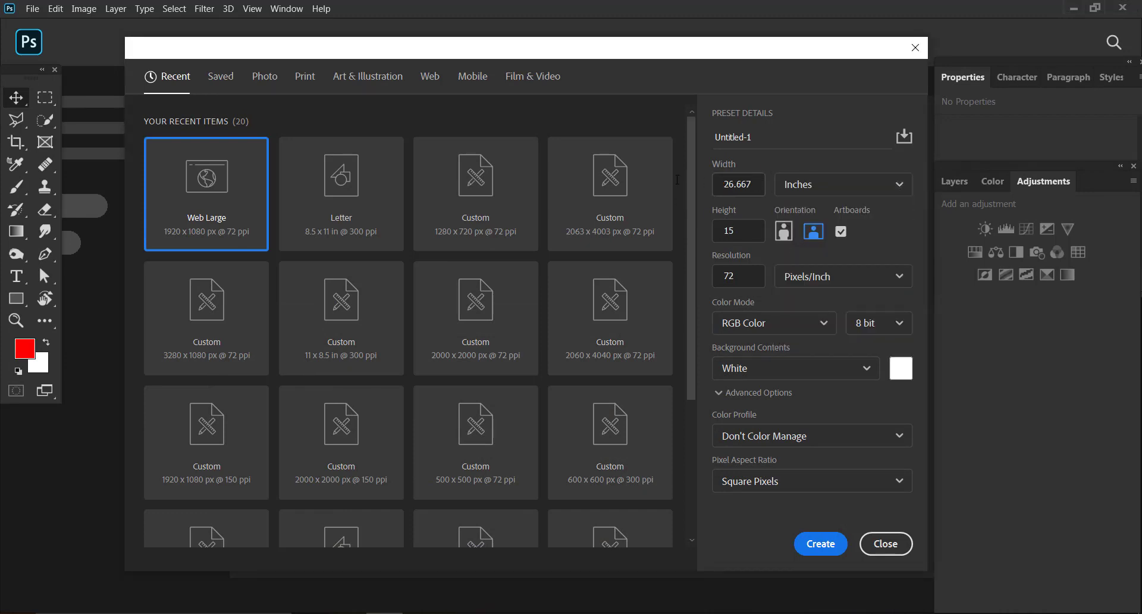
{"action": "left_click_drag", "start_coordinate": [757, 186], "coordinate": [696, 182]}
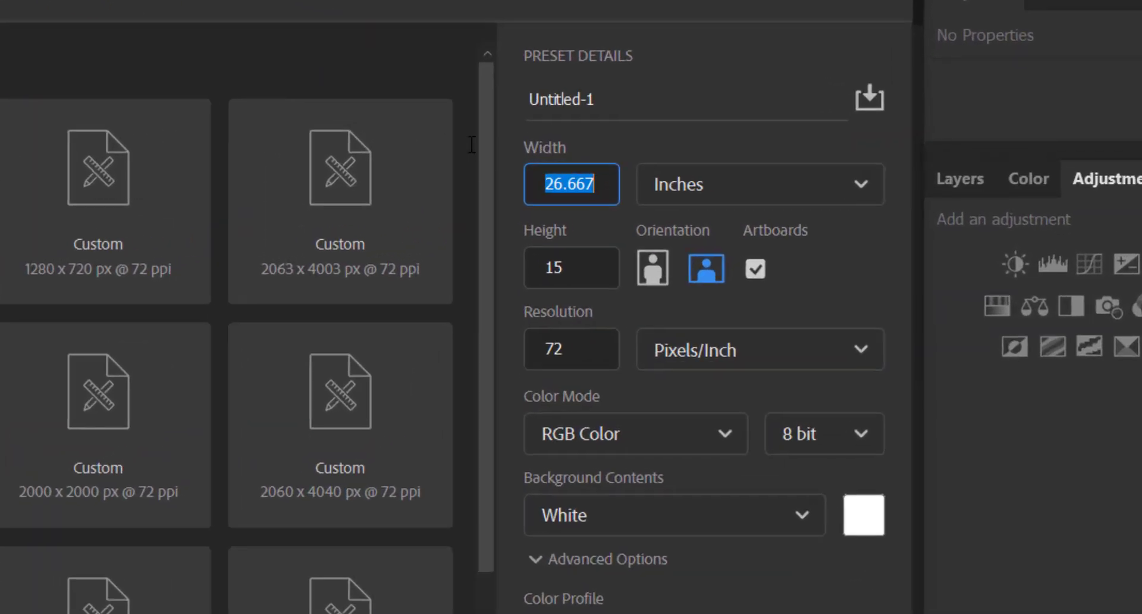
{"action": "type", "text": "35"}
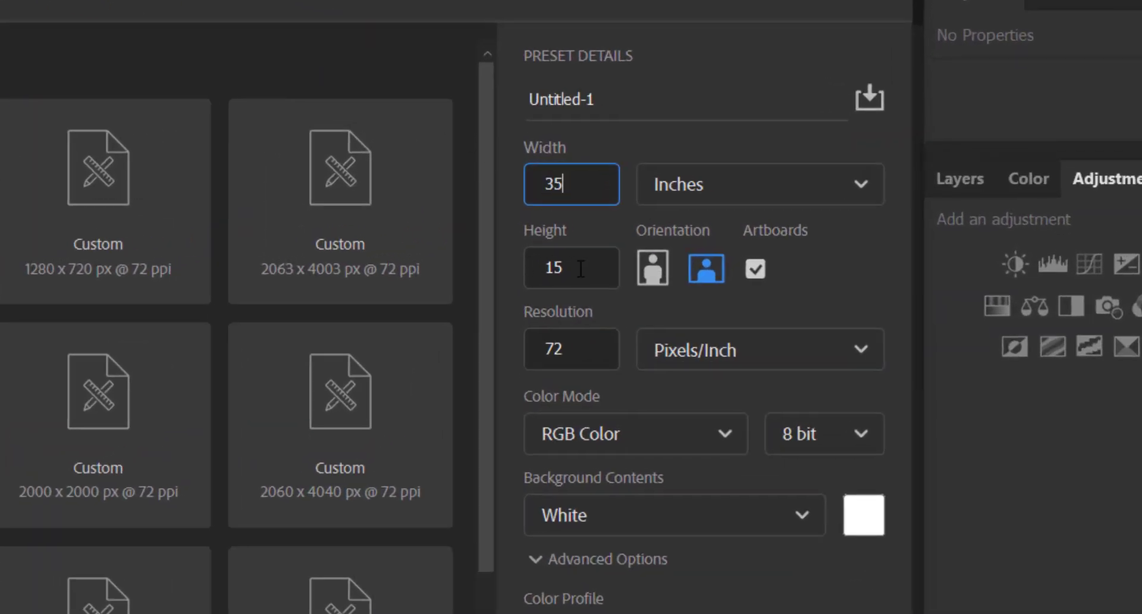
{"action": "left_click", "coordinate": [580, 269]}
{"action": "type", "text": "72"}
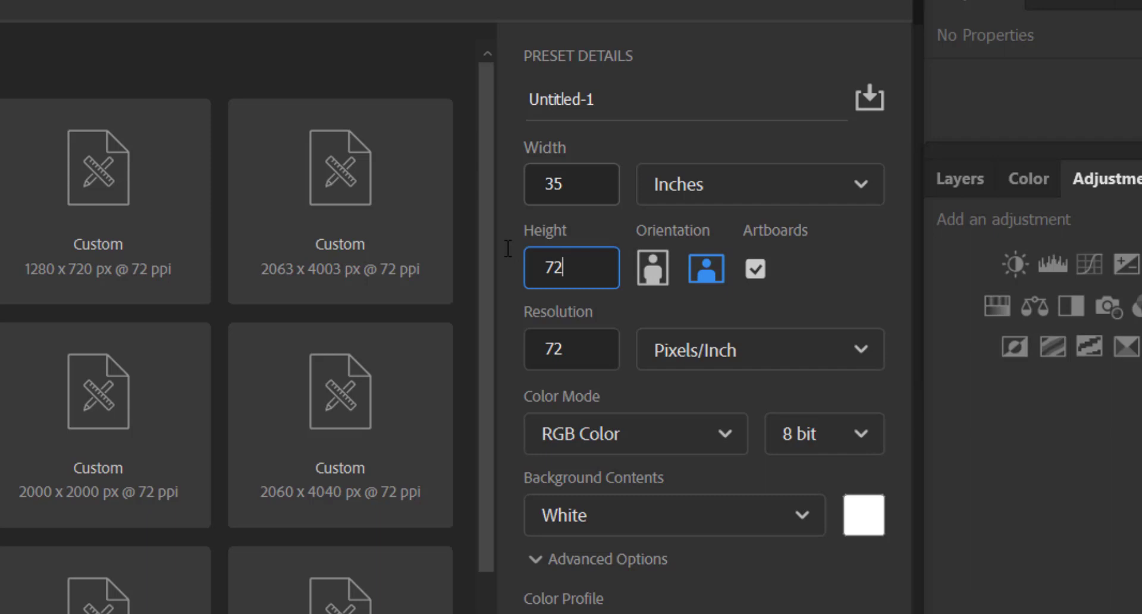
{"action": "key", "text": "Tab"}
{"action": "type", "text": "300"}
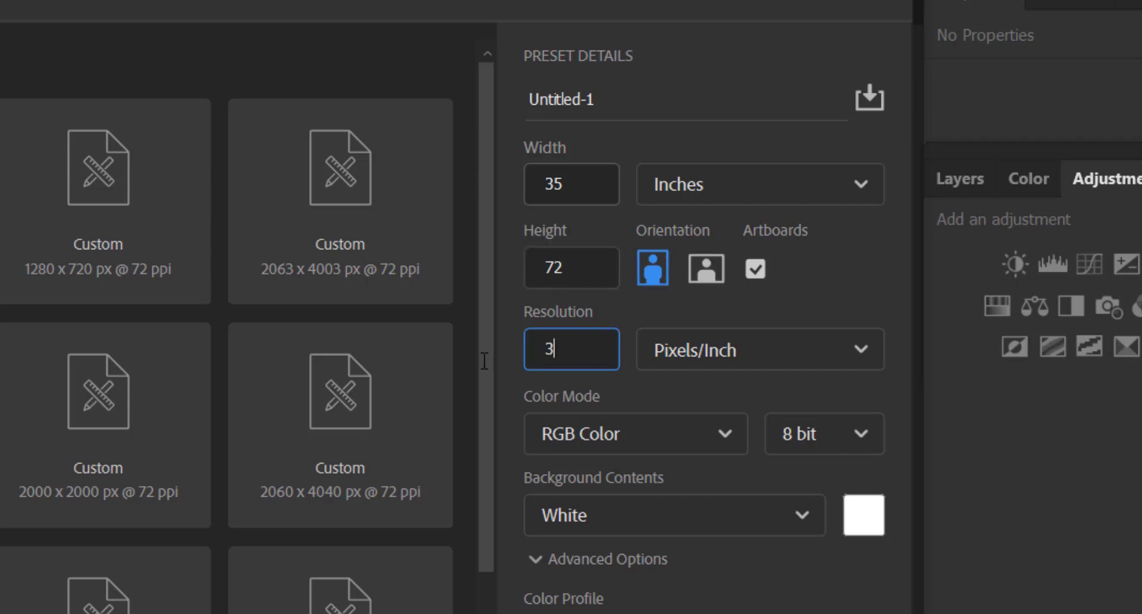
- Disable artboards, set the color mode to CMYK Color, and create the document
{"action": "left_click", "coordinate": [574, 436]}
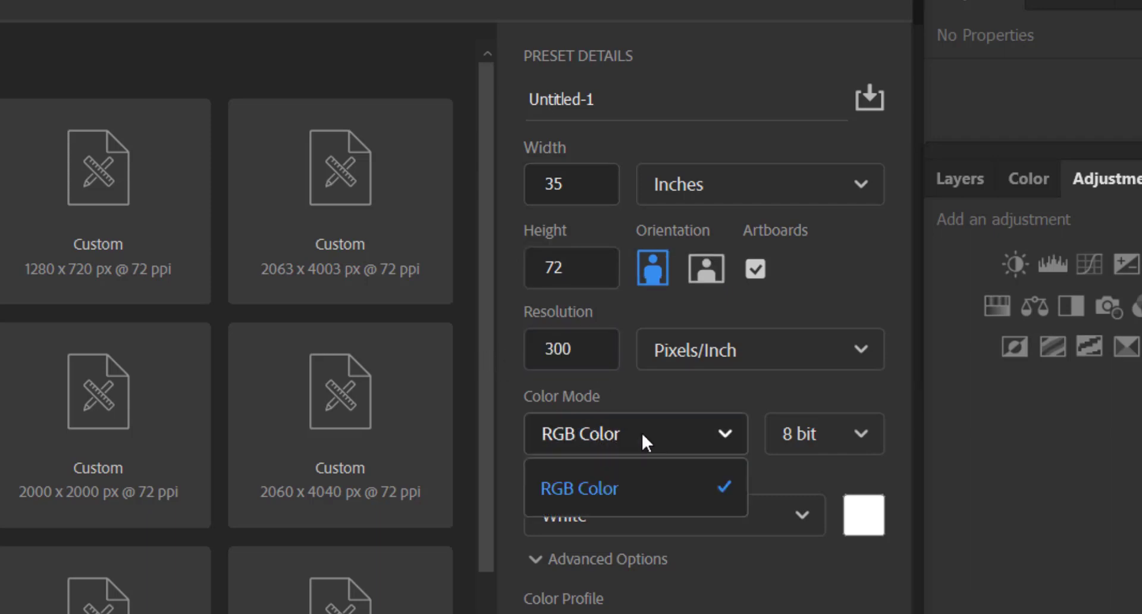
{"action": "left_click", "coordinate": [710, 428]}
{"action": "left_click", "coordinate": [756, 269]}
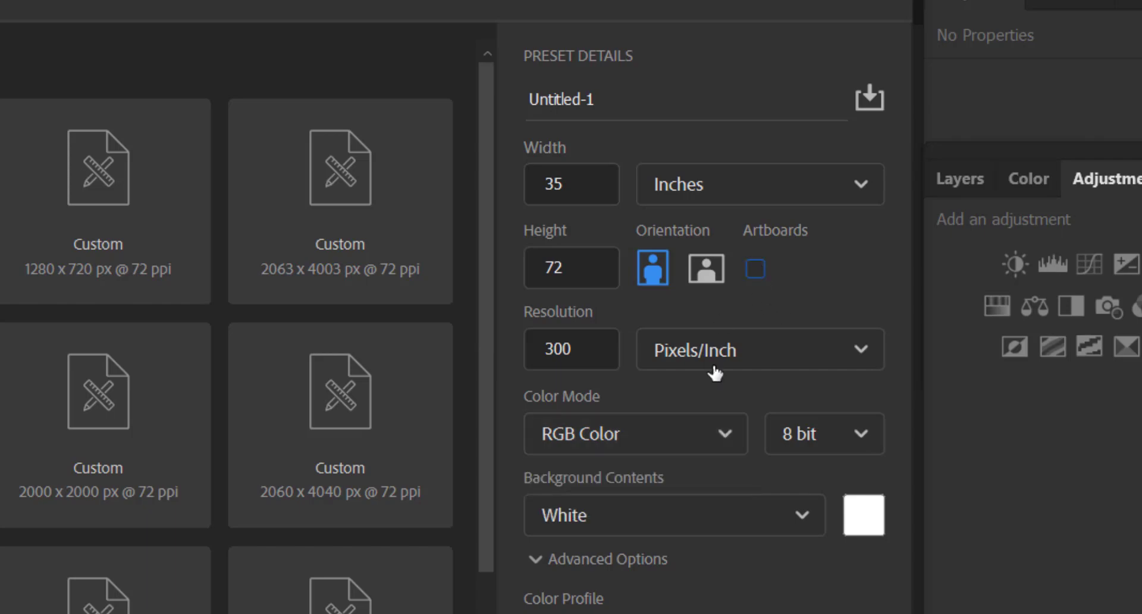
{"action": "left_click", "coordinate": [708, 434]}
{"action": "left_click", "coordinate": [577, 613]}
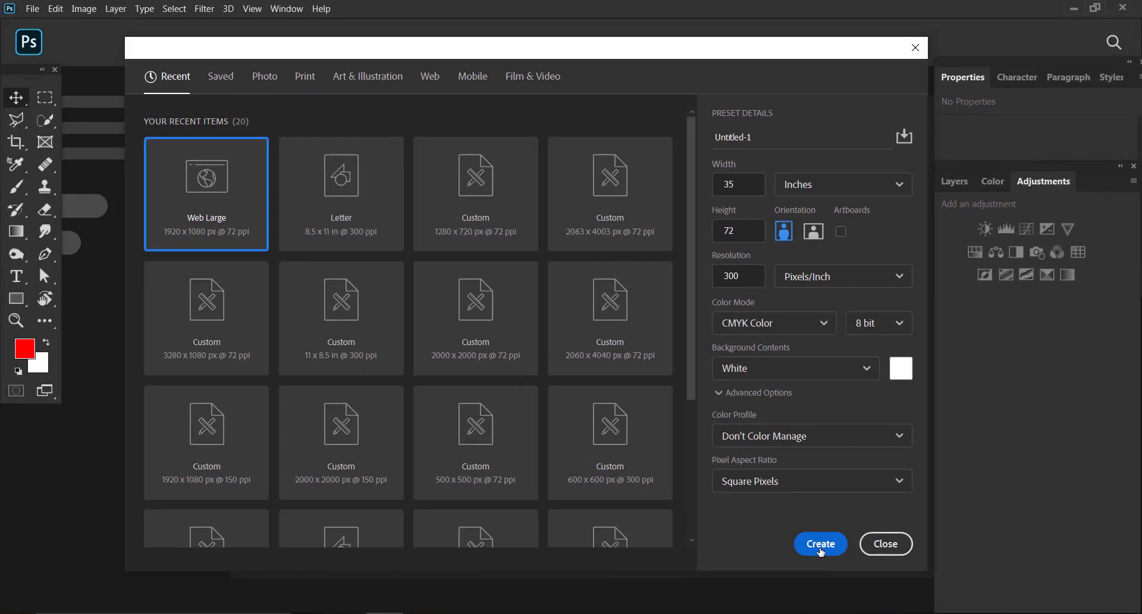
{"action": "left_click", "coordinate": [782, 613]}
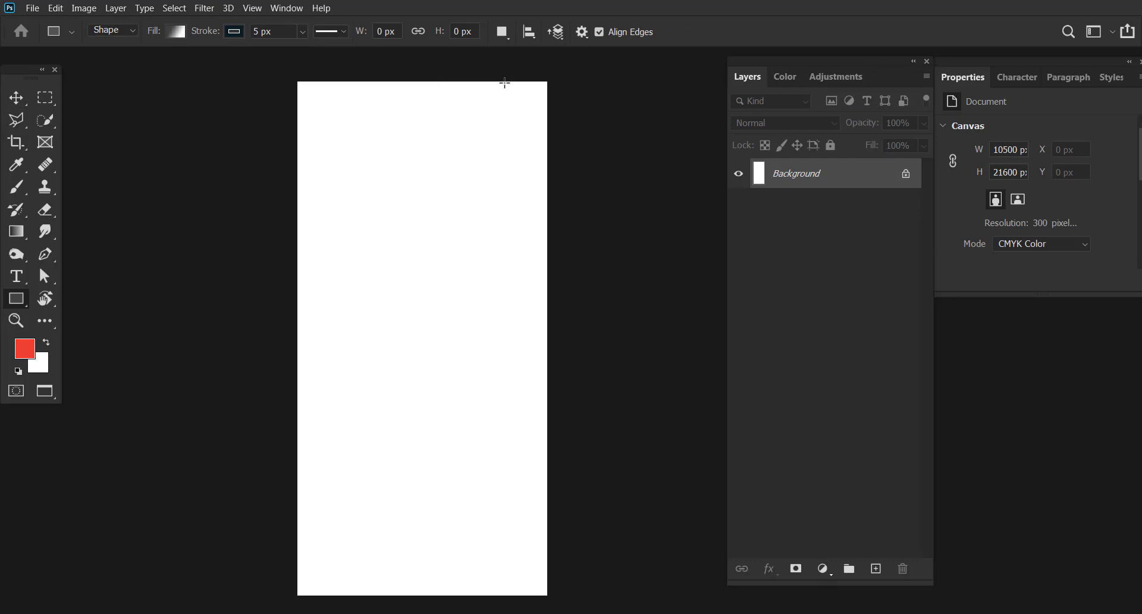
- Draw a rectangle about 1904 x 9441 px in the canvas's upper-right corner and fill it with dark gray #414042
{"action": "left_click_drag", "start_coordinate": [505, 83], "coordinate": [550, 307]}
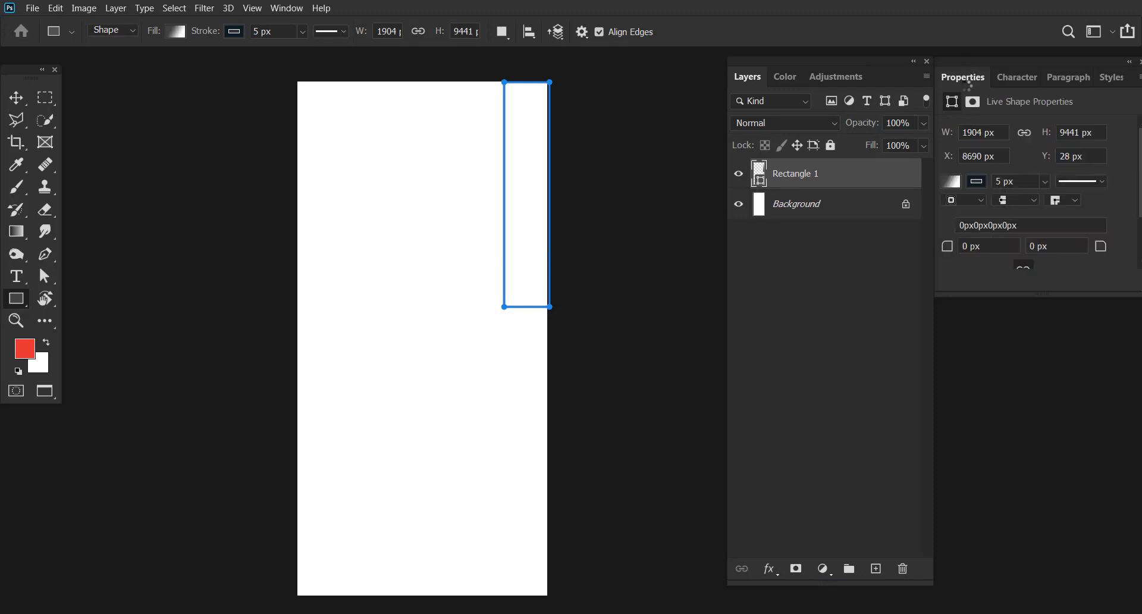
{"action": "left_click", "coordinate": [951, 180]}
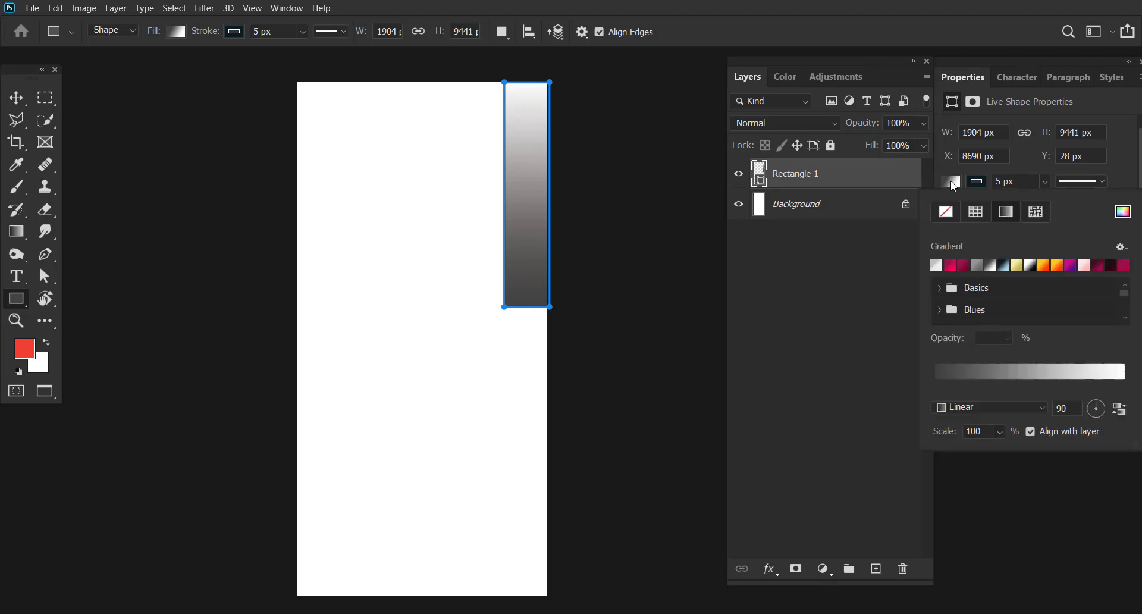
{"action": "left_click", "coordinate": [976, 212]}
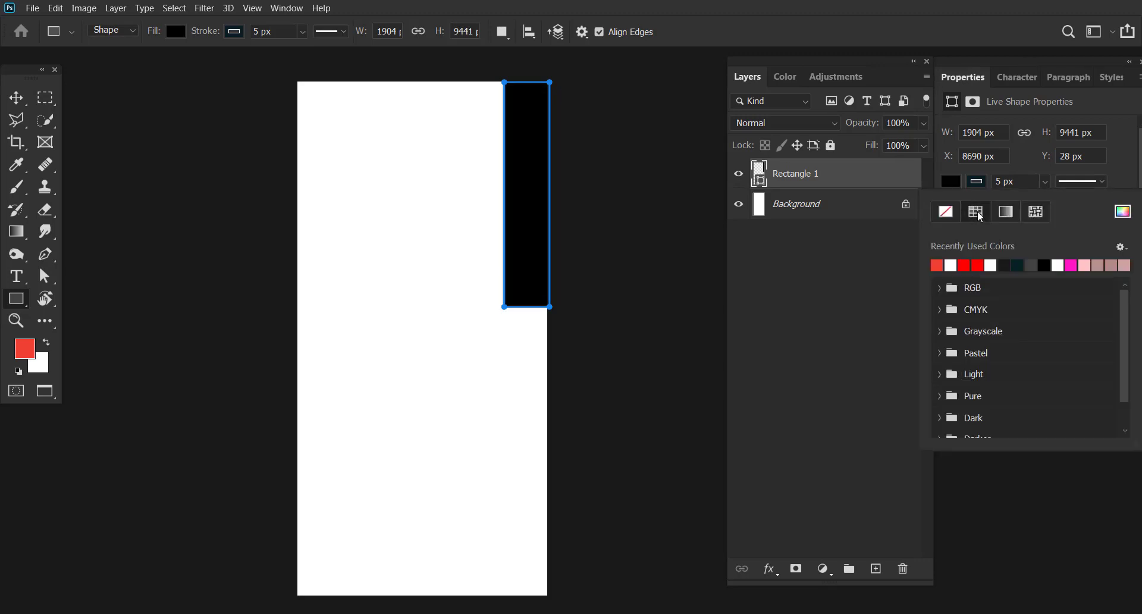
{"action": "left_click", "coordinate": [1033, 267]}
{"action": "left_click", "coordinate": [1123, 212]}
{"action": "left_click", "coordinate": [600, 502]}
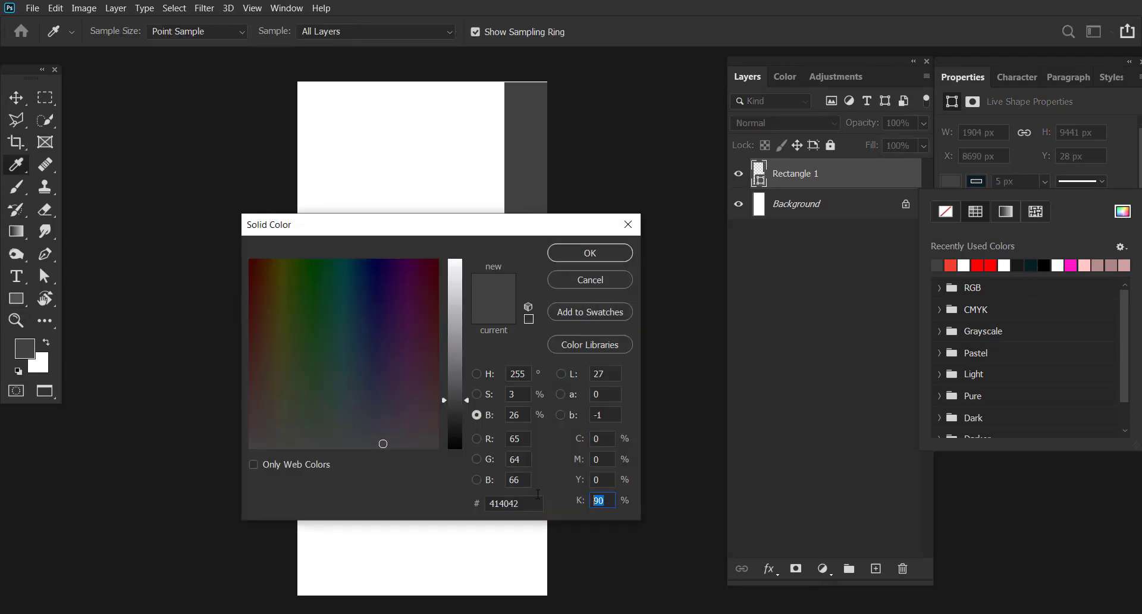
{"action": "left_click", "coordinate": [585, 255]}
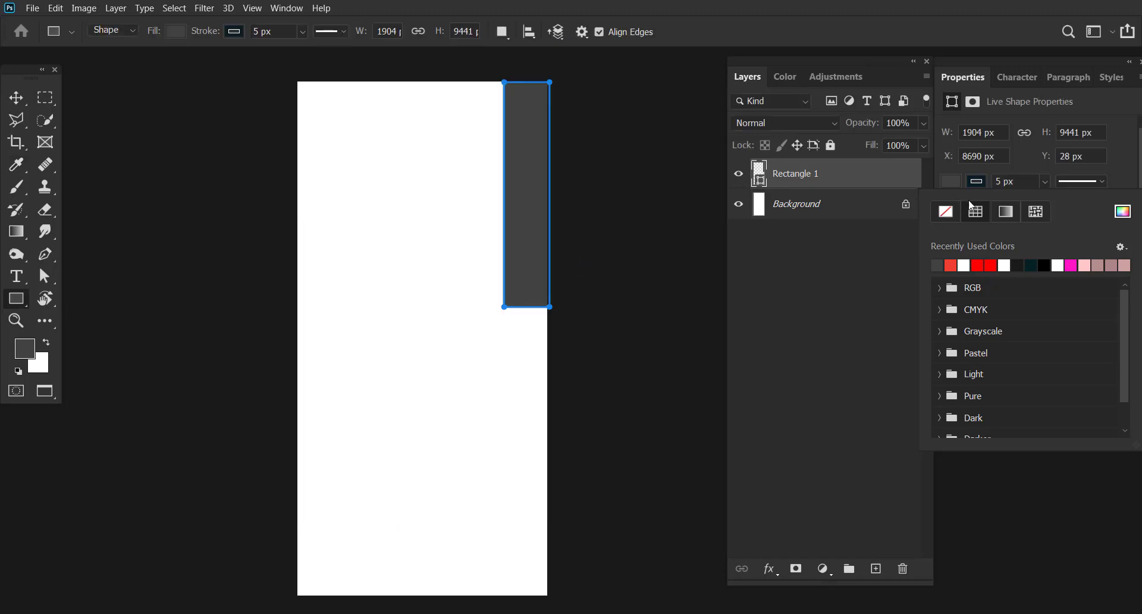
- Remove the stroke from the dark gray rectangle and deselect it
{"action": "left_click", "coordinate": [987, 183]}
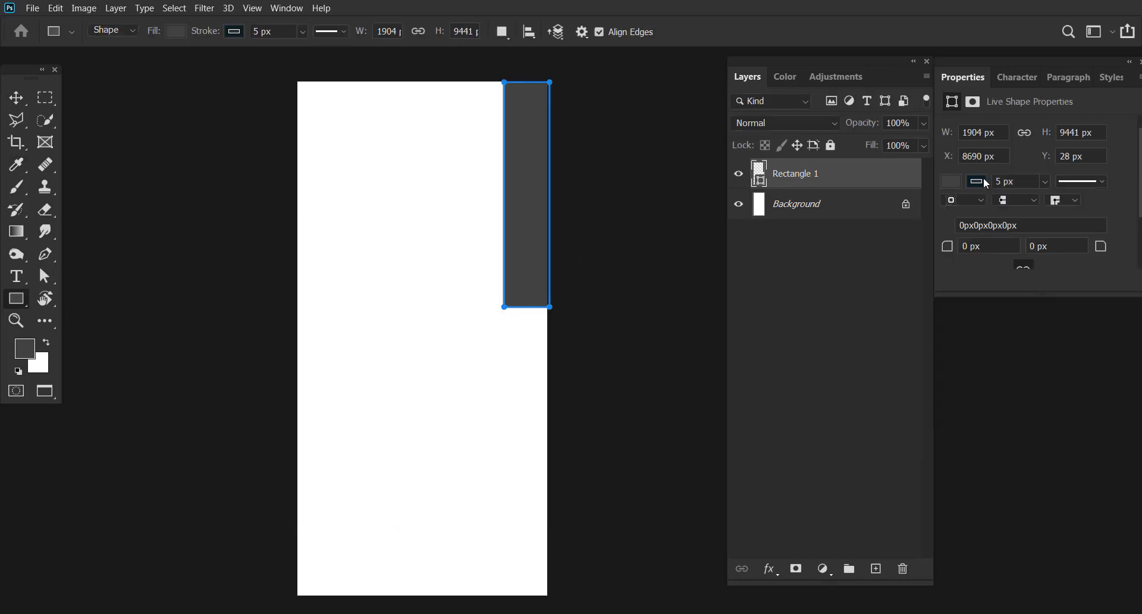
{"action": "left_click", "coordinate": [978, 182]}
{"action": "left_click", "coordinate": [945, 215]}
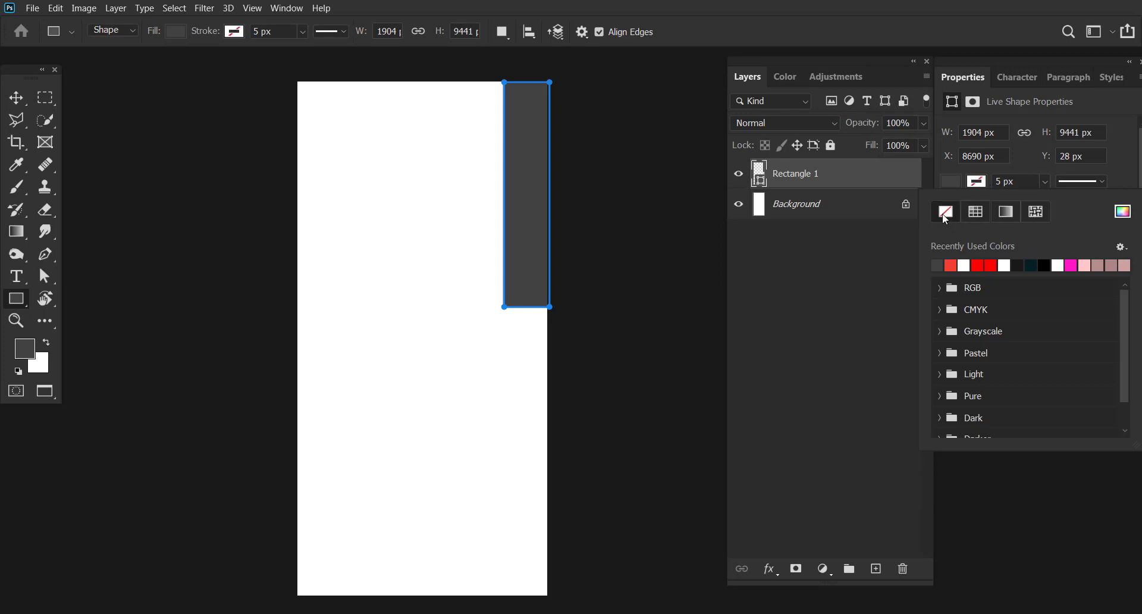
{"action": "key", "text": "Escape"}
{"action": "key", "text": "Escape"}
{"action": "key", "text": "v"}
{"action": "left_click", "coordinate": [601, 196]}
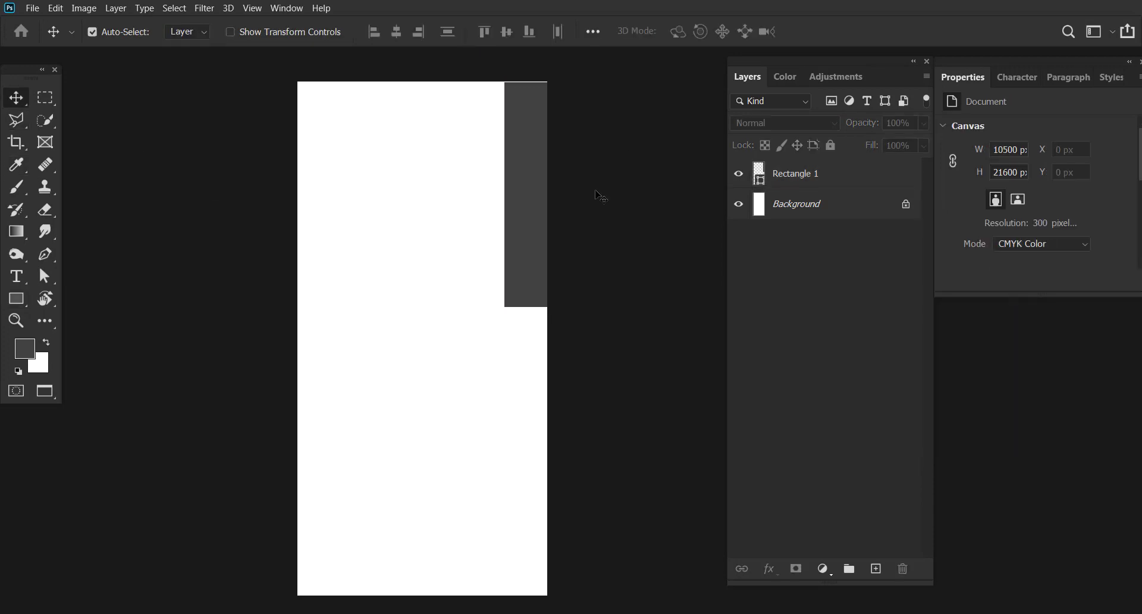
- Nudge the dark gray rectangle up 60 px to close the gap at the canvas's upper edge
{"action": "left_click", "coordinate": [530, 152]}
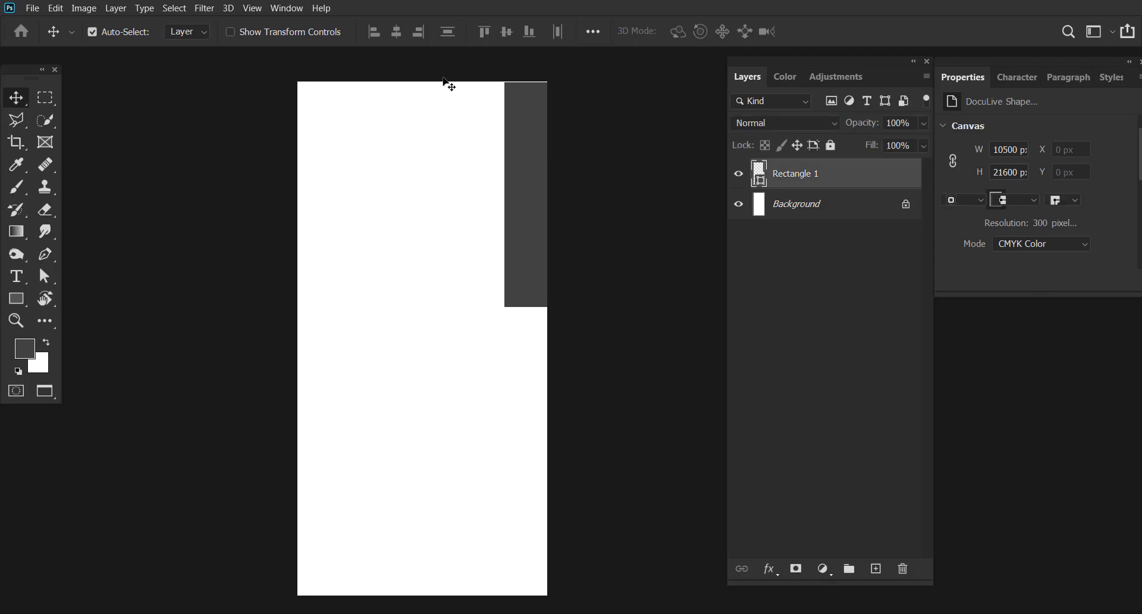
{"action": "key", "text": "shift+Up"}
{"action": "key", "text": "shift+Up"}
{"action": "key", "text": "shift+Up"}
{"action": "key", "text": "shift+Up"}
{"action": "key", "text": "shift+Up"}
{"action": "key", "text": "shift+Up"}
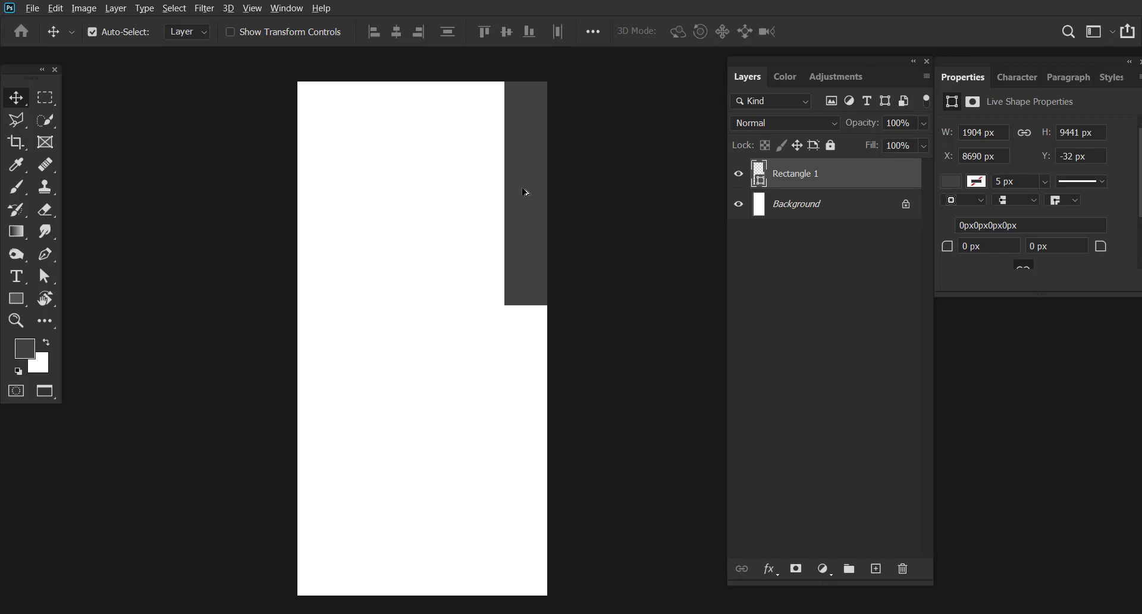
- Duplicate the dark gray rectangle into the canvas's lower-left corner and shift both strips farther outward vertically
{"action": "left_click_drag", "start_coordinate": [498, 230], "coordinate": [323, 478]}
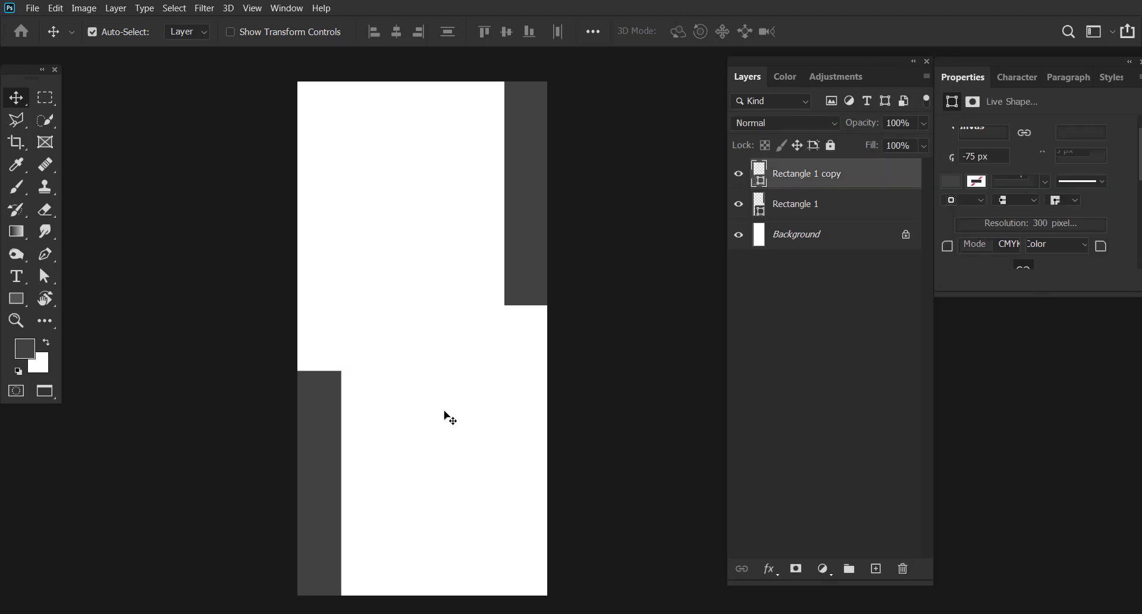
{"action": "left_click", "coordinate": [366, 334]}
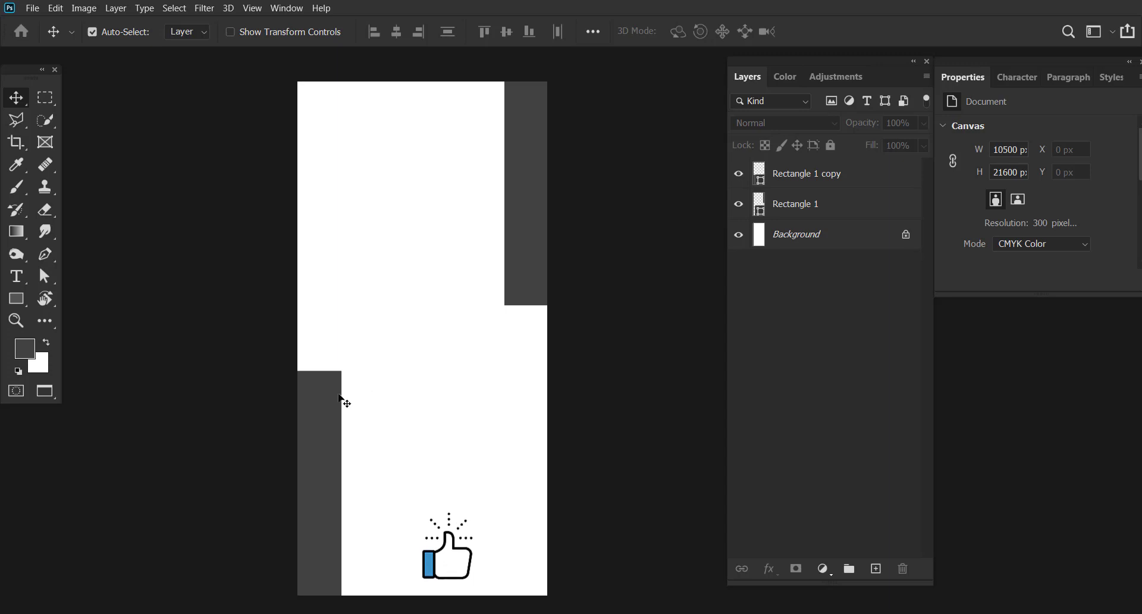
{"action": "left_click_drag", "start_coordinate": [324, 388], "coordinate": [323, 412]}
{"action": "mouse_move", "coordinate": [526, 248]}
{"action": "left_mouse_down"}
{"action": "mouse_move", "coordinate": [528, 217]}
{"action": "mouse_move", "coordinate": [528, 230]}
{"action": "left_mouse_up"}
{"action": "left_click_drag", "start_coordinate": [325, 420], "coordinate": [324, 419]}
{"action": "left_click", "coordinate": [525, 222]}
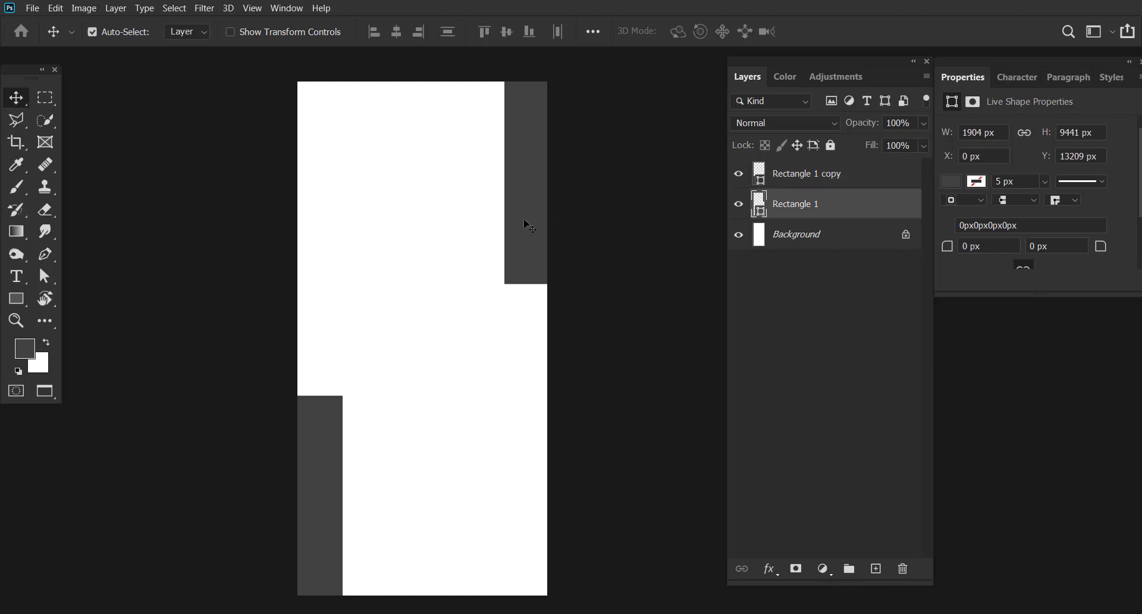
{"action": "left_click", "coordinate": [641, 317]}
- Draw a rectangle about 8529 x 13010 px in the canvas's lower-right area and fill it with the recently used red
{"action": "left_click", "coordinate": [17, 298]}
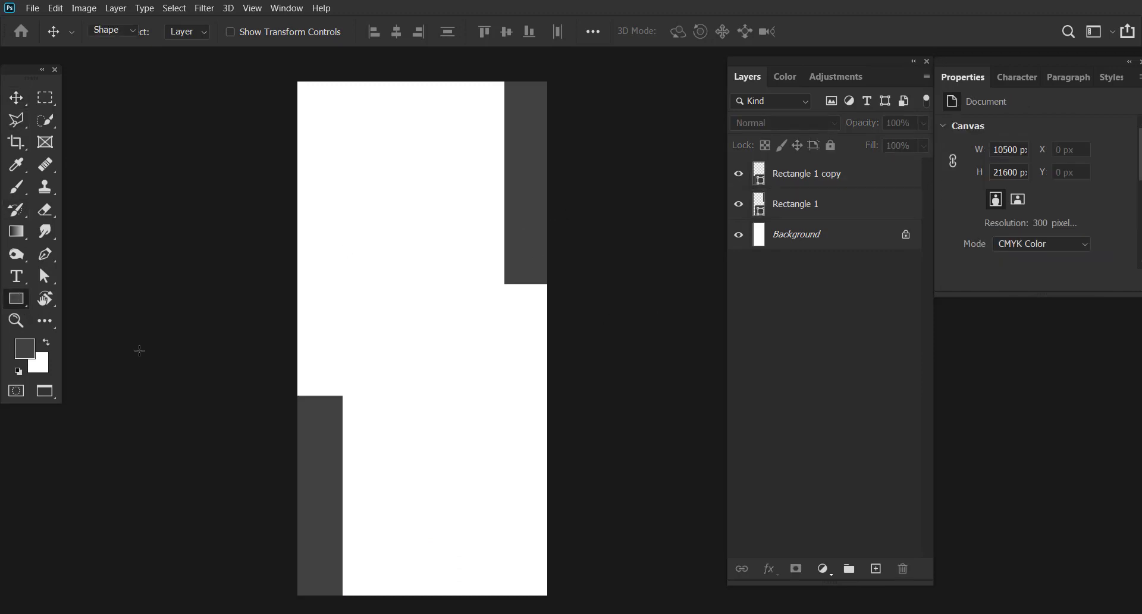
{"action": "left_click_drag", "start_coordinate": [343, 288], "coordinate": [547, 596]}
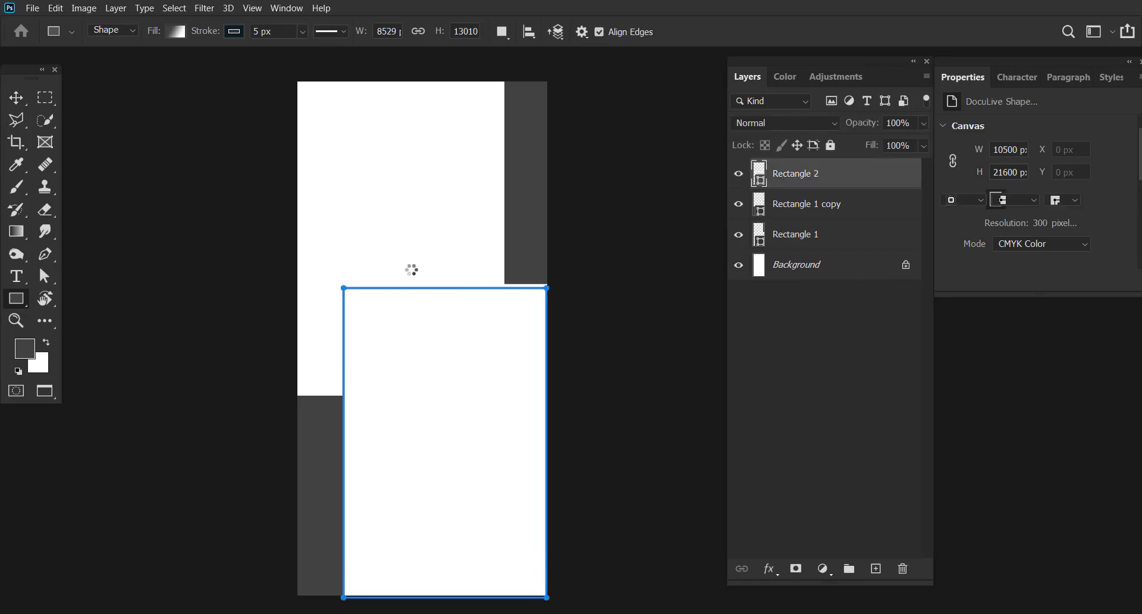
{"action": "left_click", "coordinate": [951, 181]}
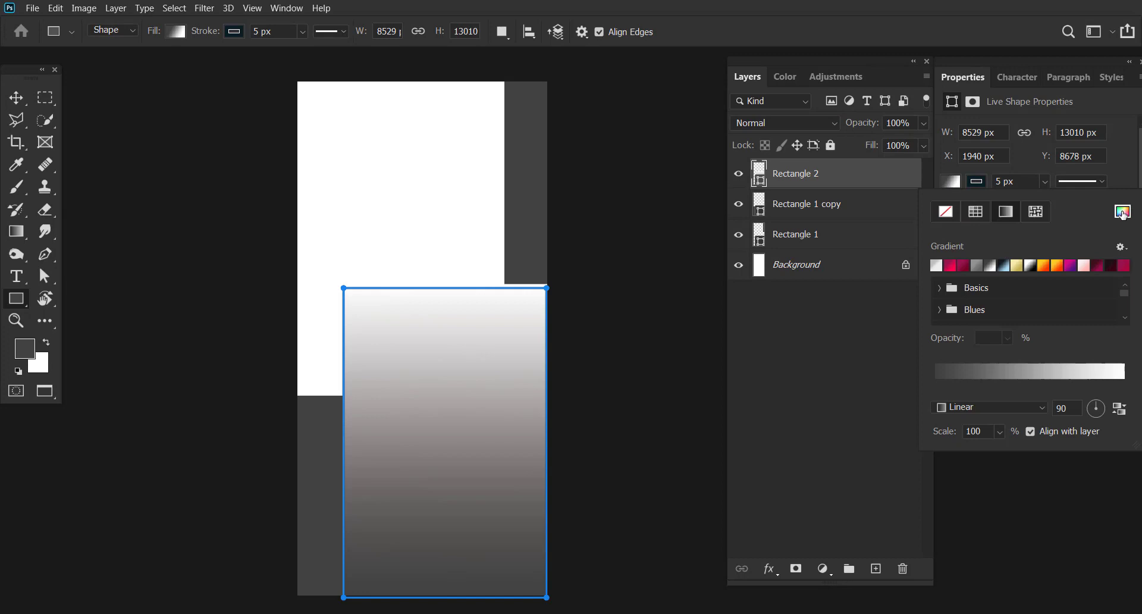
{"action": "left_click", "coordinate": [975, 211]}
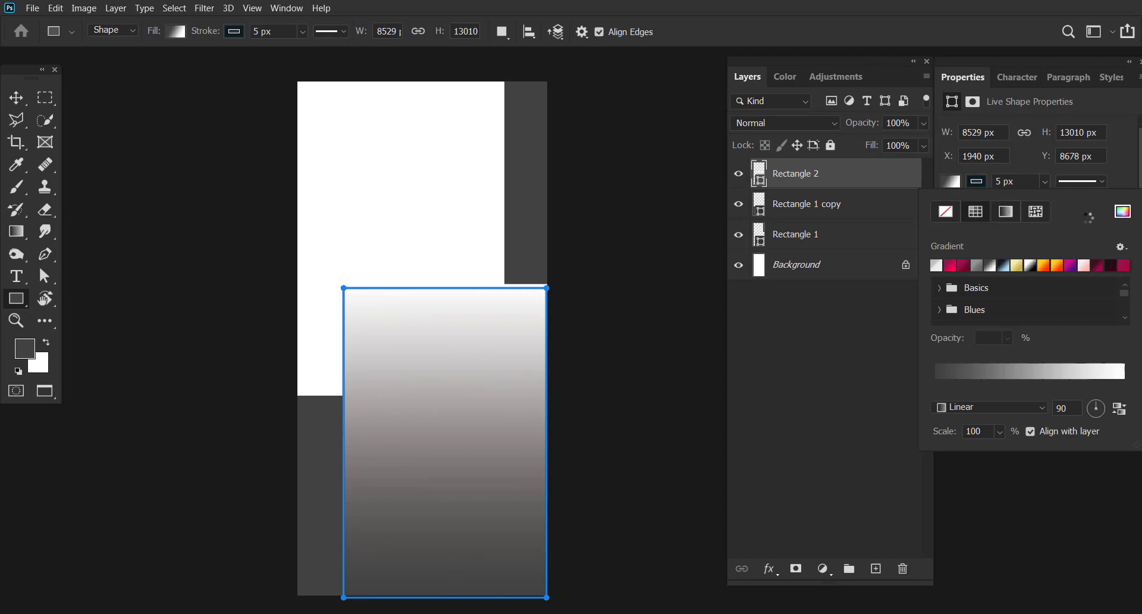
{"action": "left_click", "coordinate": [1121, 212]}
{"action": "left_click", "coordinate": [618, 285]}
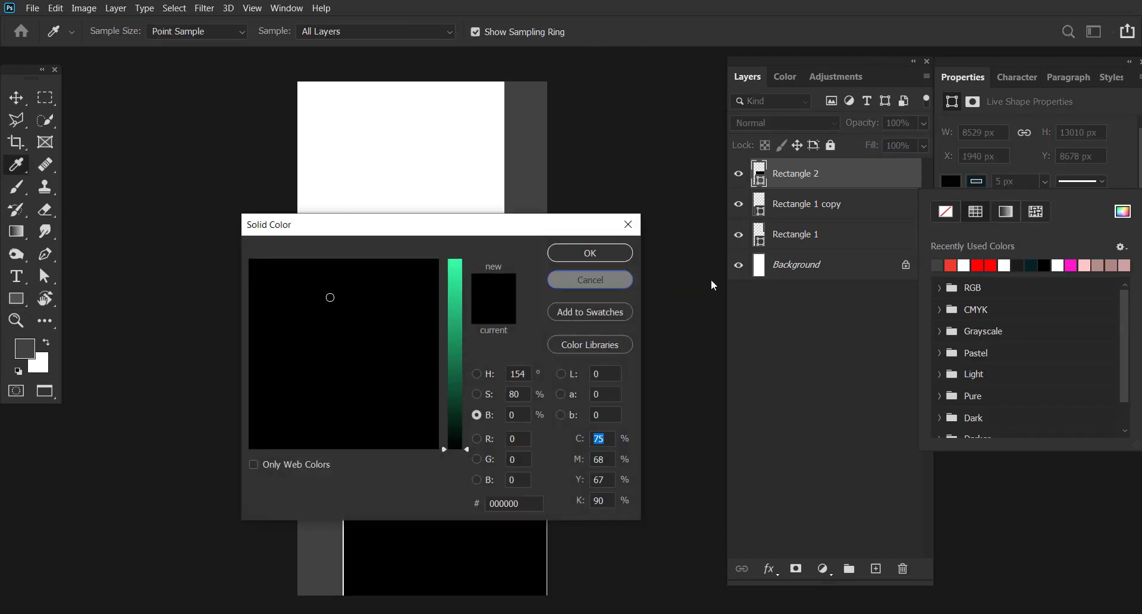
{"action": "left_click", "coordinate": [951, 265]}
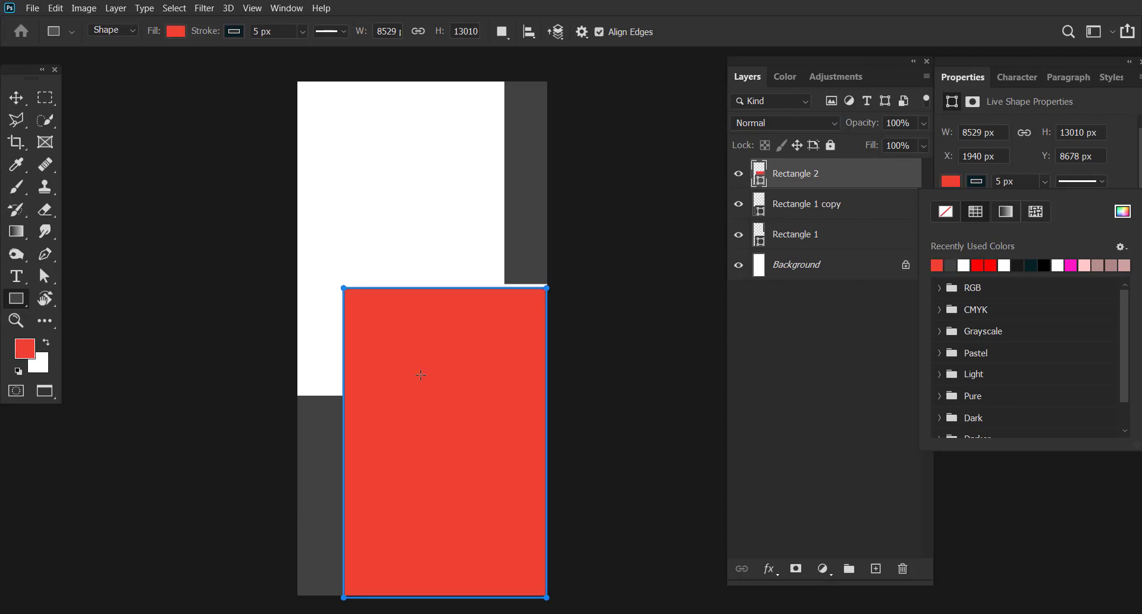
- Remove the stroke from the red rectangle
{"action": "left_click", "coordinate": [1114, 174]}
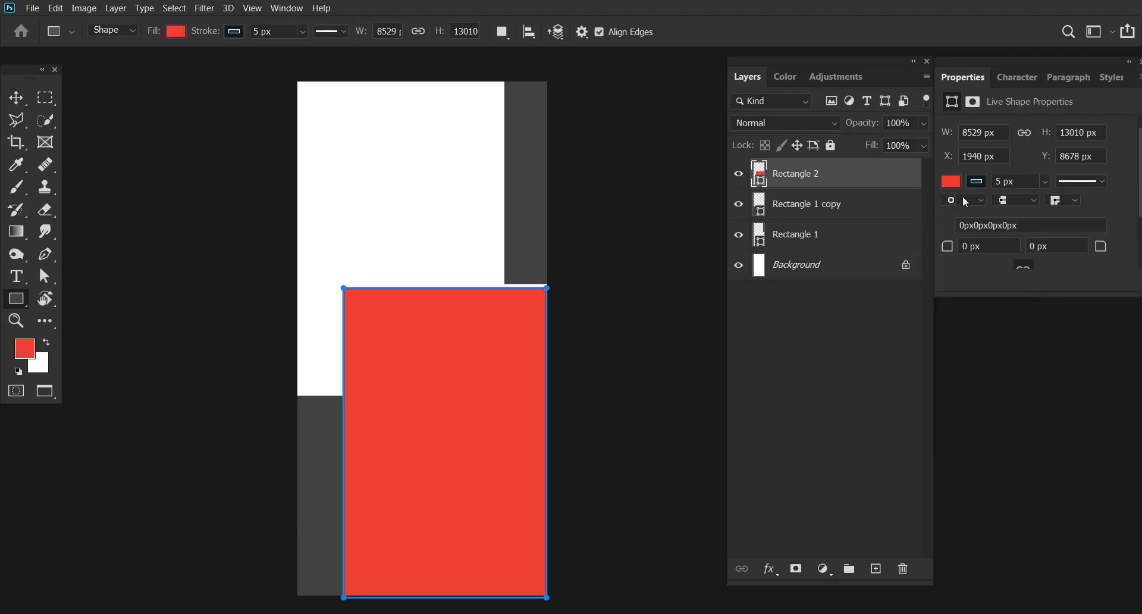
{"action": "left_click", "coordinate": [975, 184]}
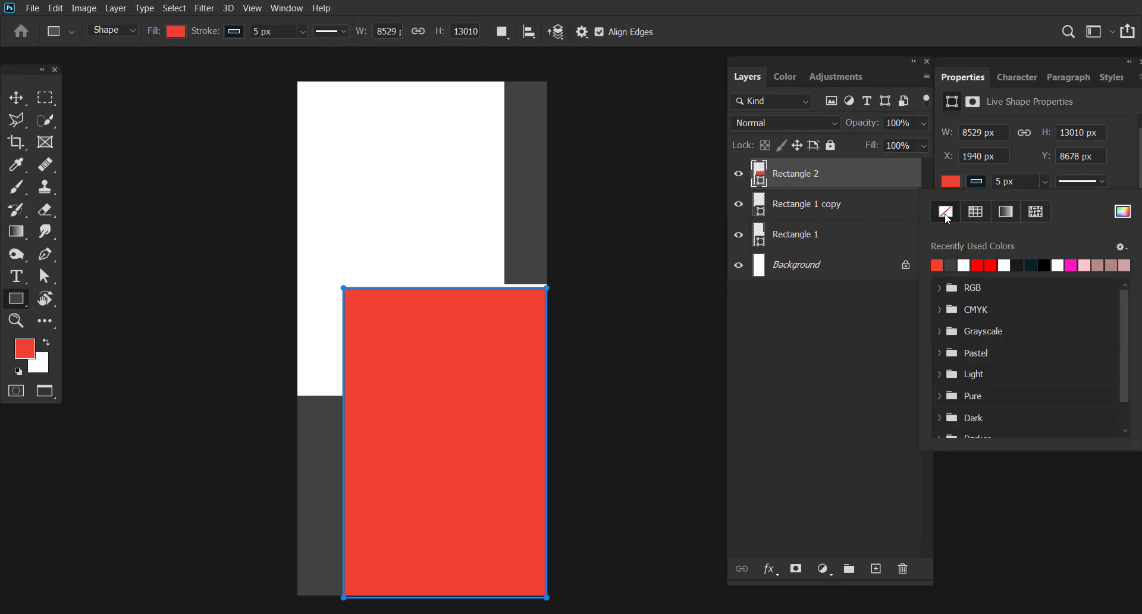
{"action": "left_click", "coordinate": [945, 213]}
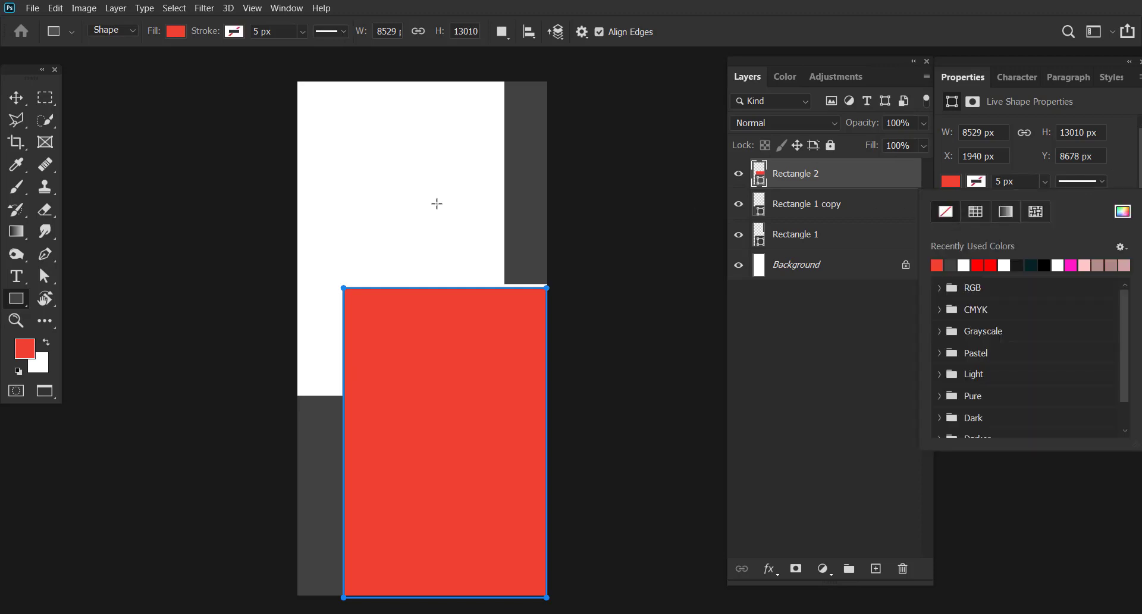
- Scale the red rectangle proportionally to about 9079 x 13849 px and shift it slightly down past the canvas's lower edge
{"action": "left_click", "coordinate": [19, 99]}
{"action": "left_click", "coordinate": [230, 32]}
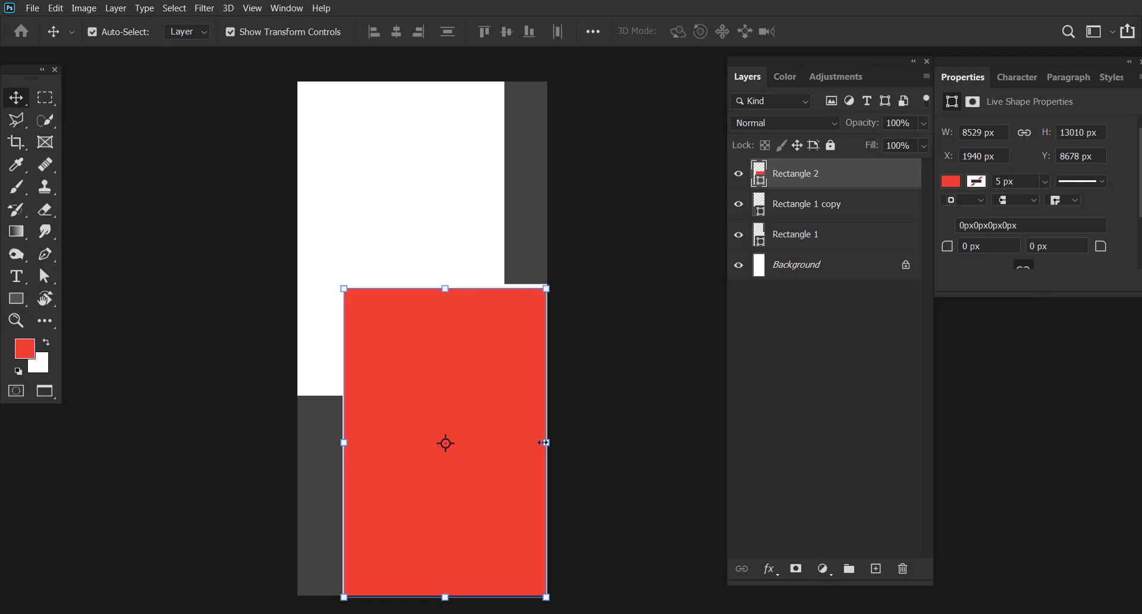
{"action": "left_click_drag", "start_coordinate": [553, 443], "coordinate": [558, 446]}
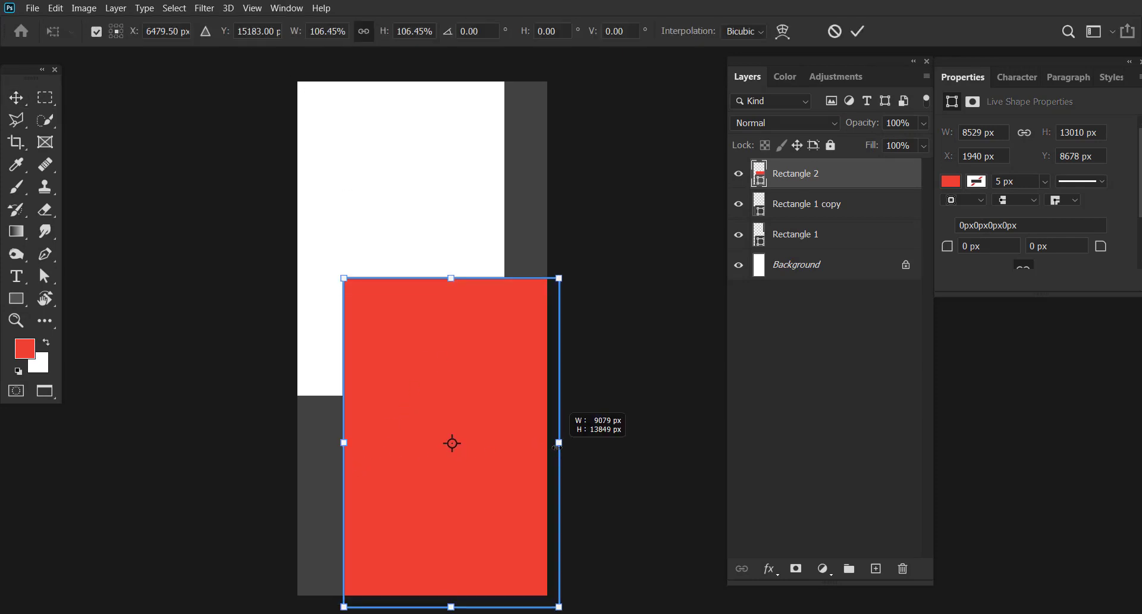
{"action": "left_click_drag", "start_coordinate": [493, 397], "coordinate": [492, 402]}
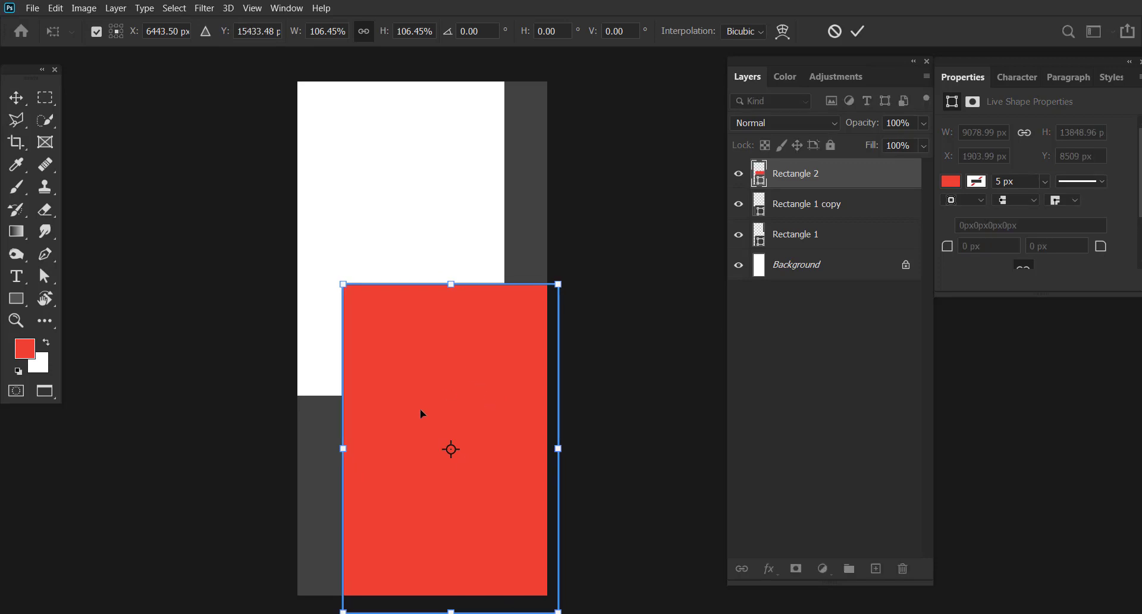
{"action": "left_click", "coordinate": [857, 31]}
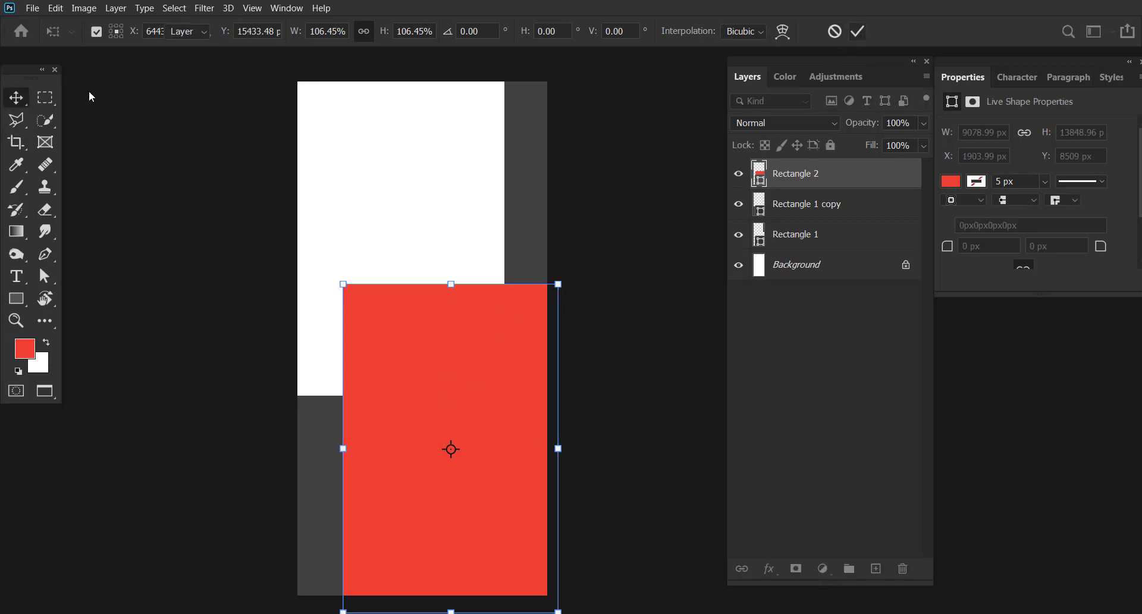
- Lower only the red rectangle's upper-left anchor point to the top of the lower-left gray strip, giving the shape a slanted upper edge
{"action": "left_click", "coordinate": [46, 277]}
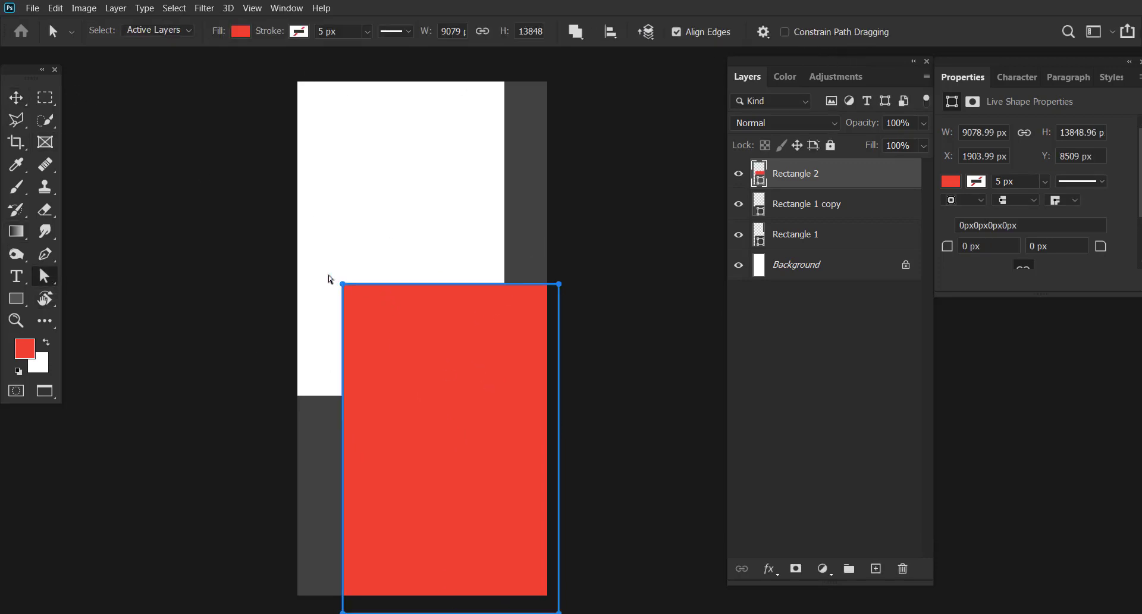
{"action": "mouse_move", "coordinate": [328, 274]}
{"action": "left_mouse_down"}
{"action": "mouse_move", "coordinate": [358, 317]}
{"action": "mouse_move", "coordinate": [352, 286]}
{"action": "left_mouse_up"}
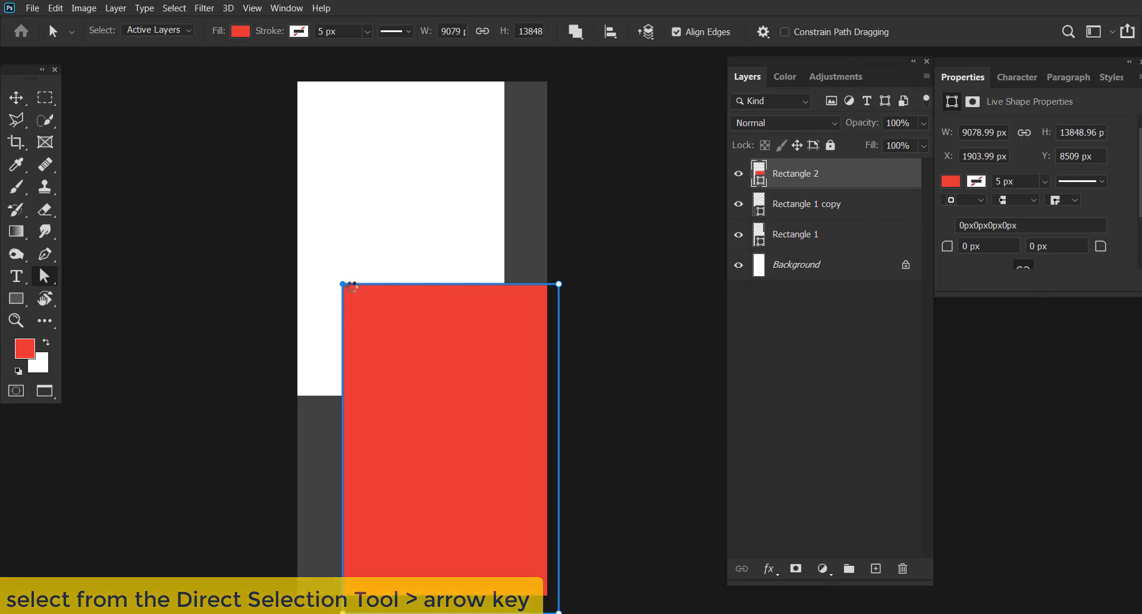
{"action": "key", "text": "Right"}
{"action": "key", "text": "Down"}
{"action": "key", "text": "Down"}
{"action": "key", "text": "Down"}
{"action": "key", "text": "Down"}
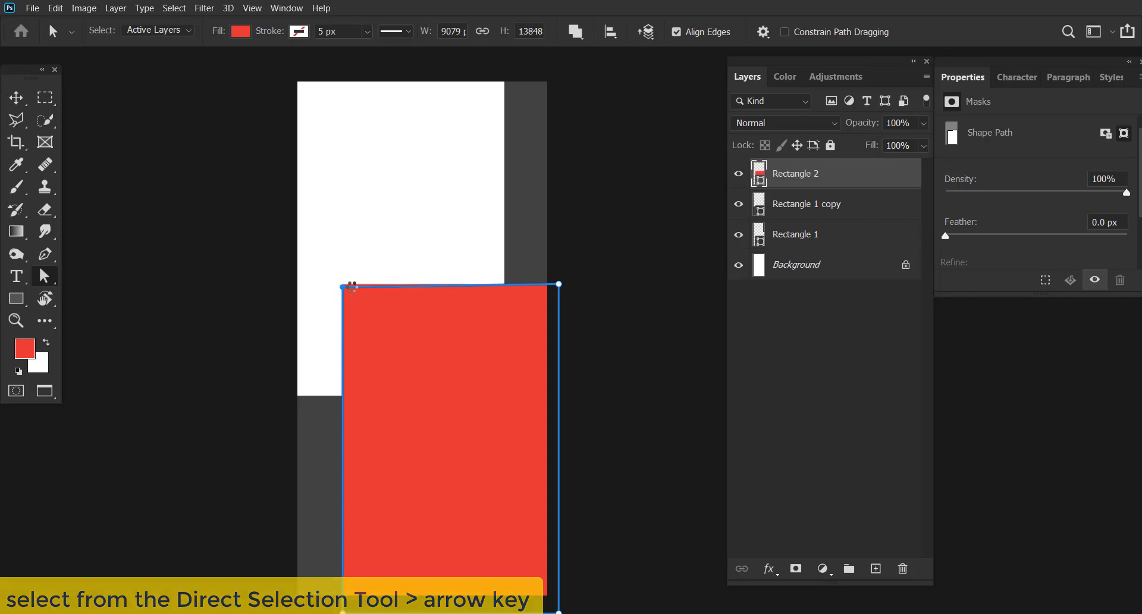
{"action": "key", "text": "Down"}
{"action": "key", "text": "Down"}
{"action": "key", "text": "Down"}
{"action": "key", "text": "Down"}
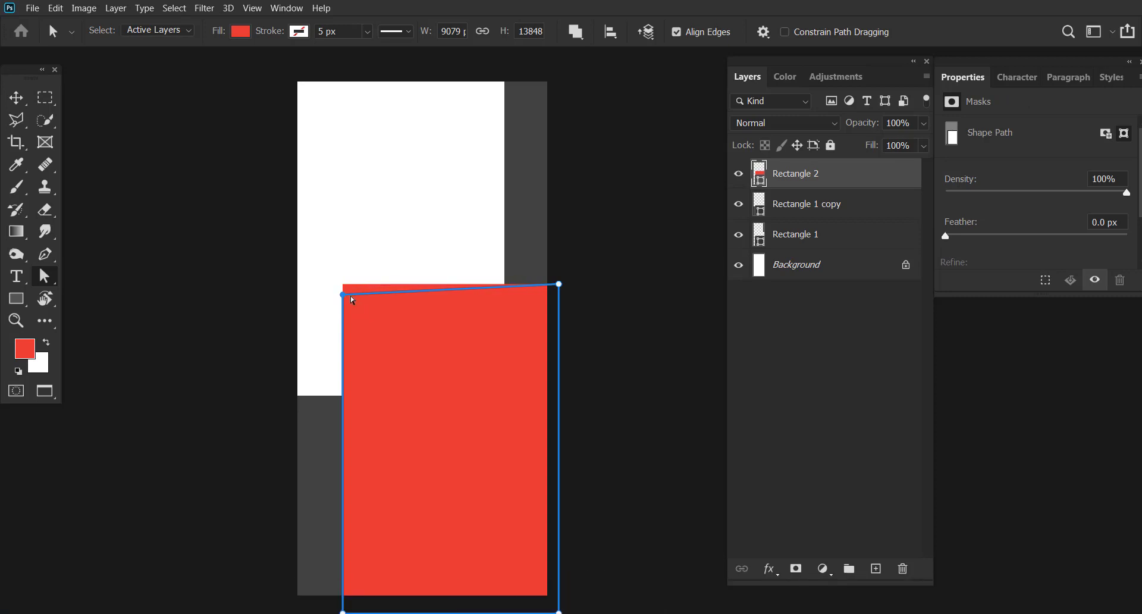
{"action": "left_click_drag", "start_coordinate": [345, 297], "coordinate": [348, 396]}
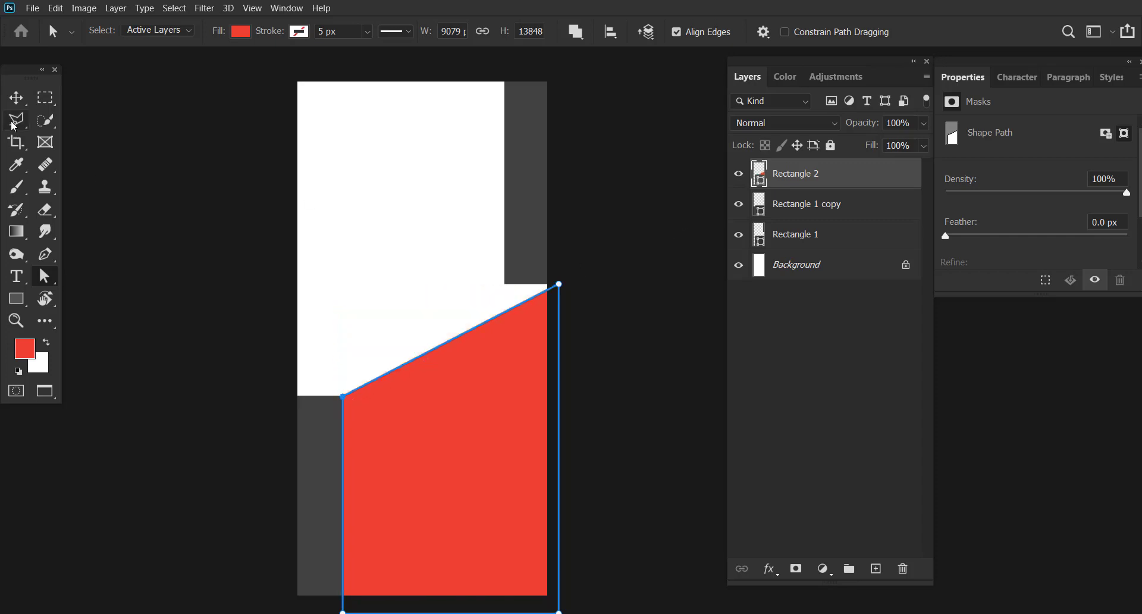
- Move the upper-right dark gray strip down so its lower end tucks behind the red shape's slanted edge
{"action": "key", "text": "v"}
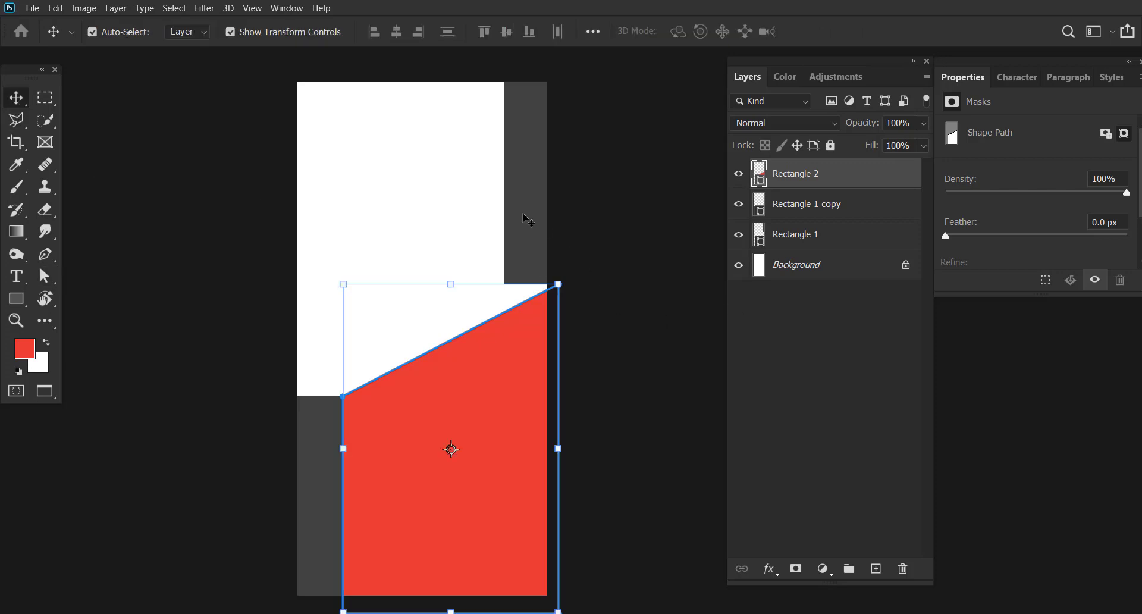
{"action": "left_click", "coordinate": [526, 219]}
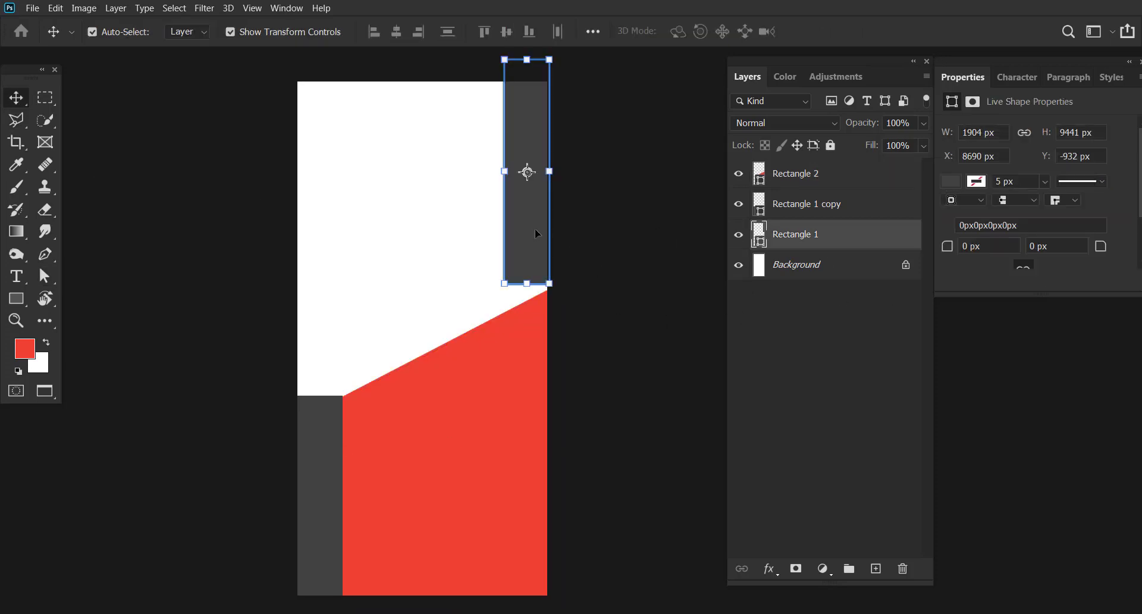
{"action": "left_click_drag", "start_coordinate": [535, 232], "coordinate": [523, 268]}
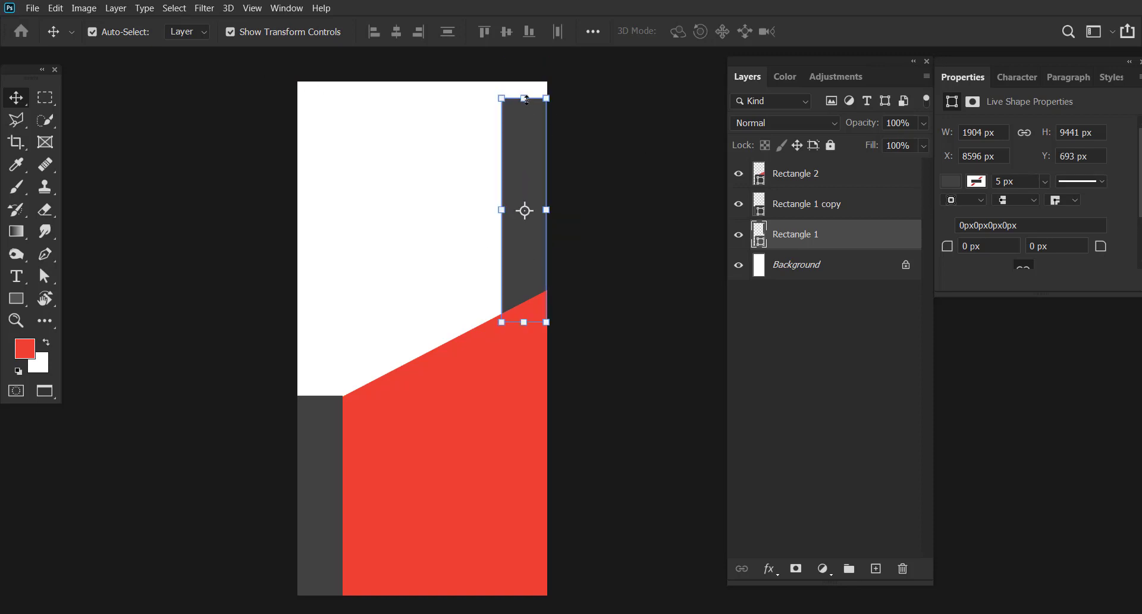
- Stretch the upper-right gray strip upward past the canvas edge to about 11766 px high, and deselect it
{"action": "left_click_drag", "start_coordinate": [526, 99], "coordinate": [523, 182]}
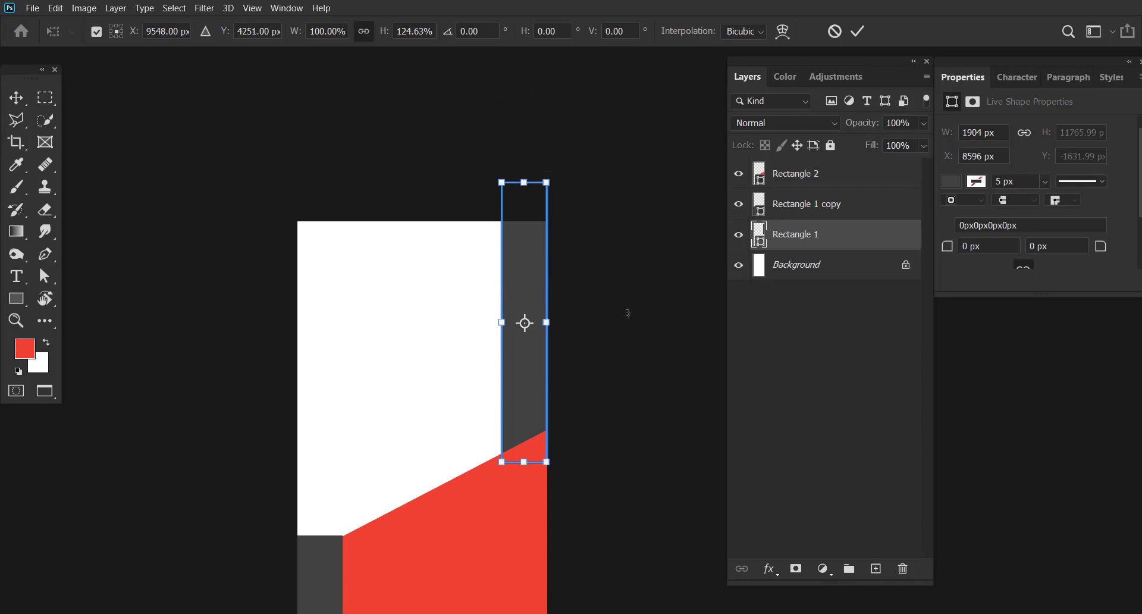
{"action": "left_click_drag", "start_coordinate": [594, 416], "coordinate": [579, 316]}
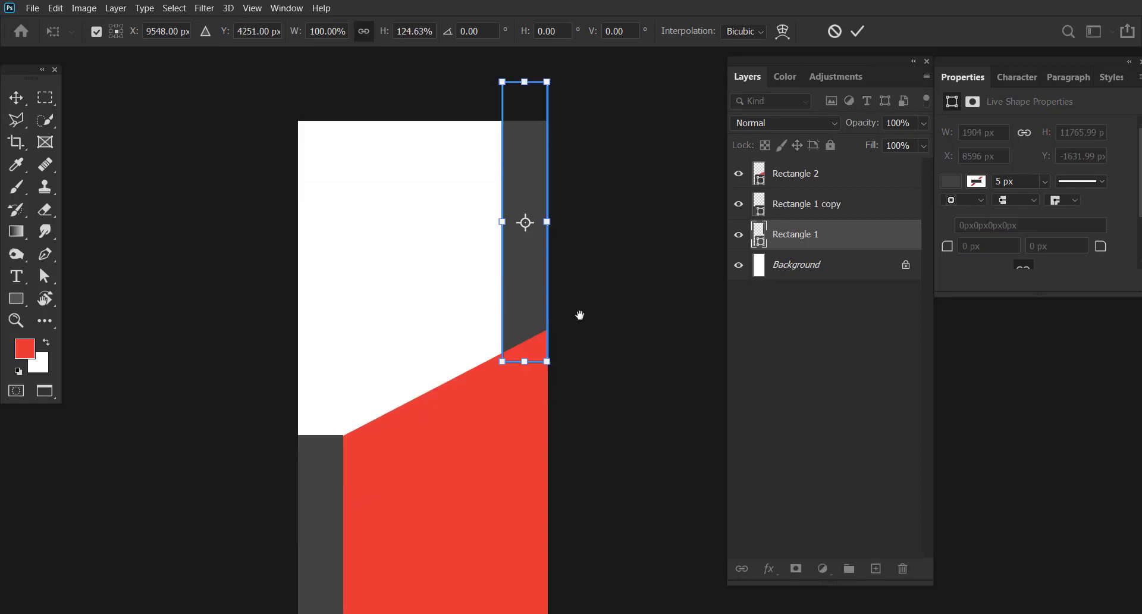
{"action": "left_click", "coordinate": [857, 31]}
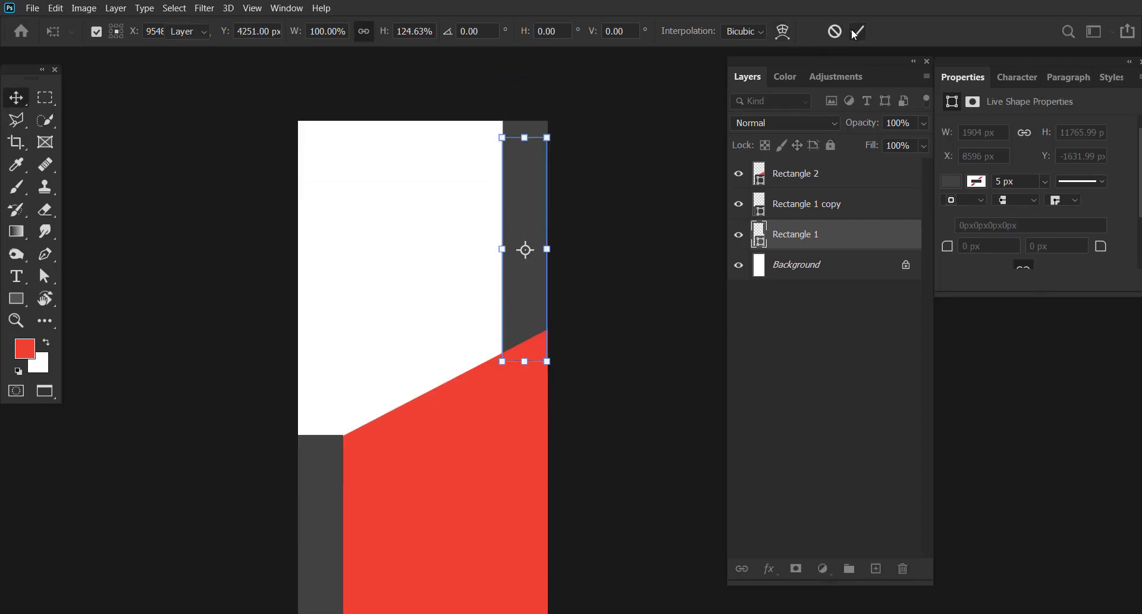
{"action": "left_click", "coordinate": [645, 161]}
{"action": "left_click_drag", "start_coordinate": [514, 306], "coordinate": [506, 264]}
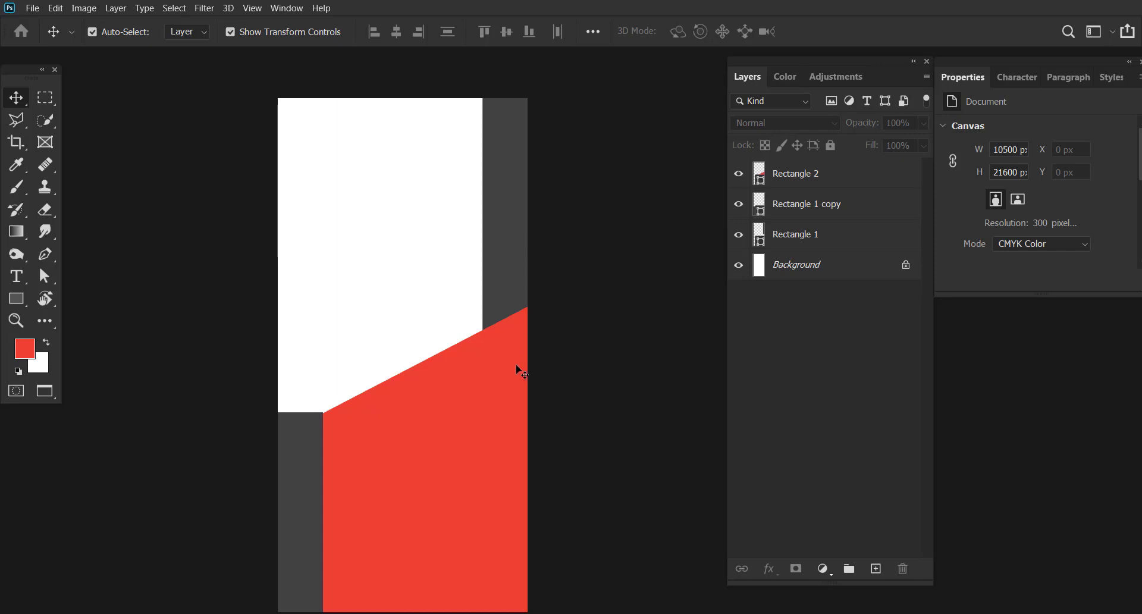
{"action": "left_click_drag", "start_coordinate": [411, 418], "coordinate": [408, 389]}
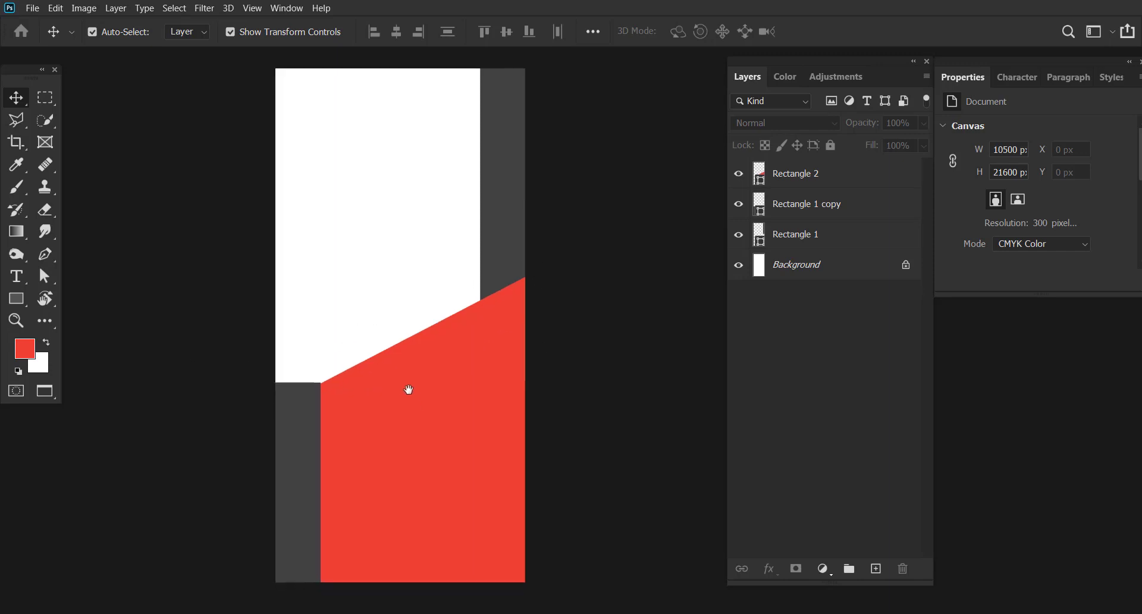
- Draw a horizontal bar about 9323 x 1029 px across the red shape near the canvas's lower edge and fill it white
{"action": "left_click", "coordinate": [16, 297]}
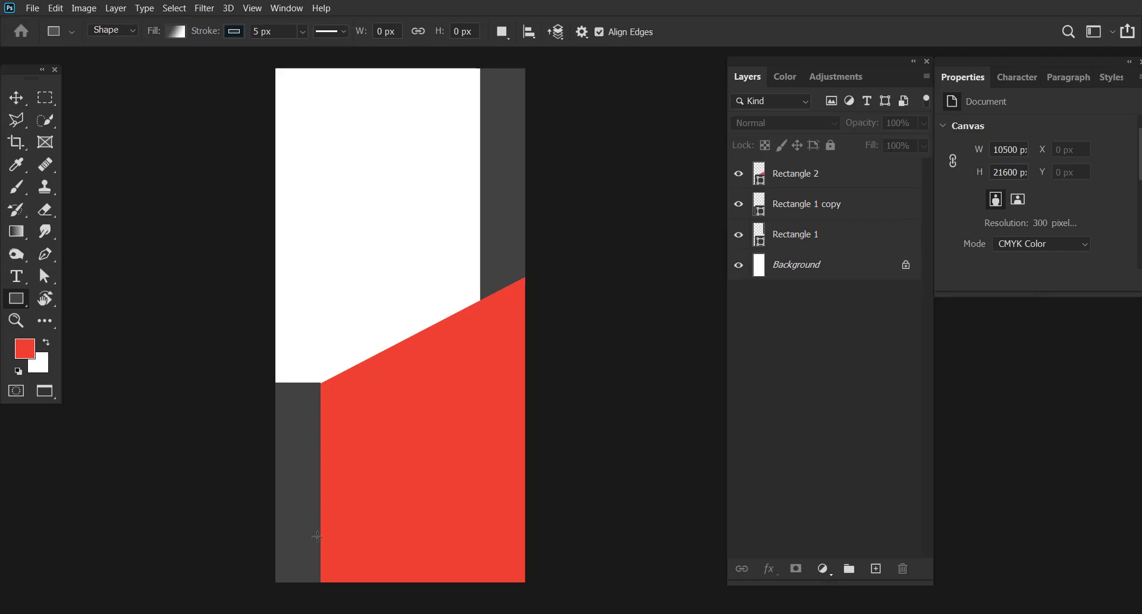
{"action": "left_click_drag", "start_coordinate": [314, 530], "coordinate": [536, 553]}
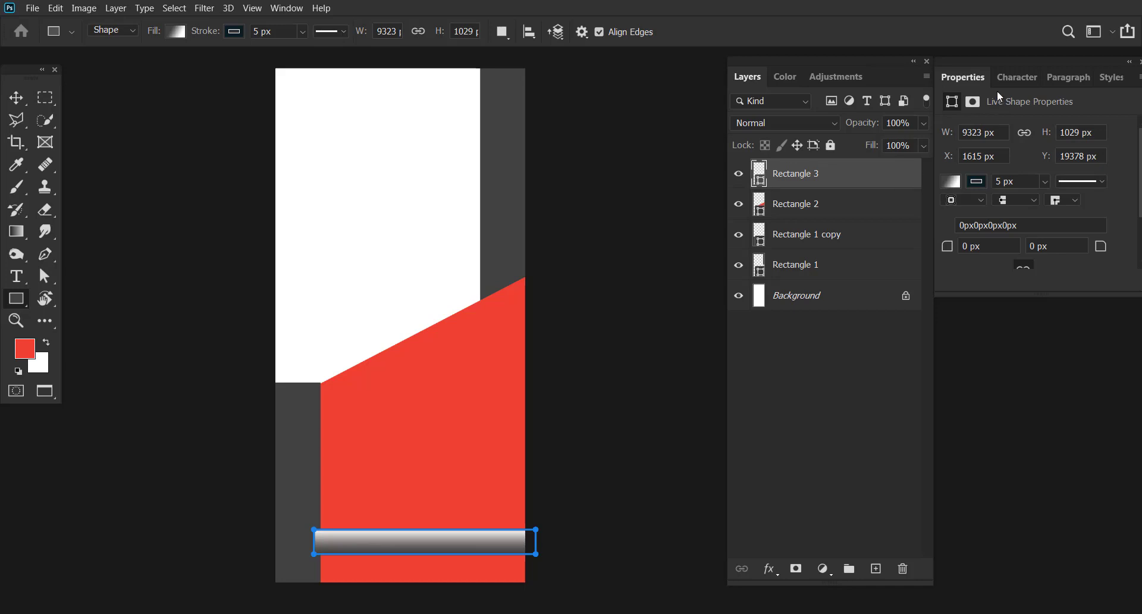
{"action": "left_click", "coordinate": [951, 181]}
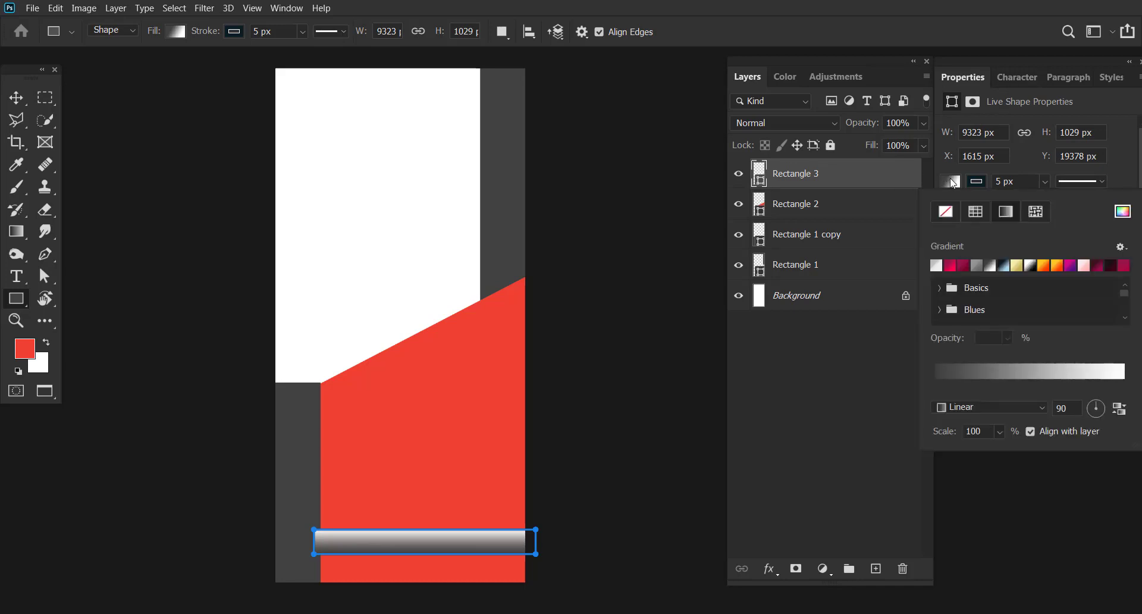
{"action": "left_click", "coordinate": [977, 216]}
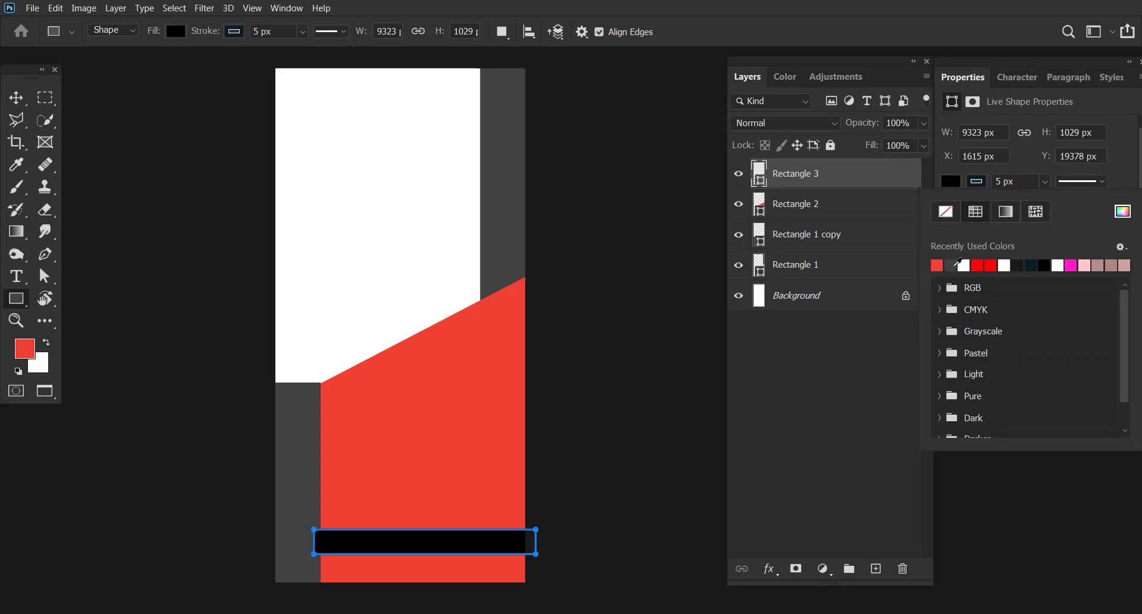
{"action": "left_click", "coordinate": [967, 263]}
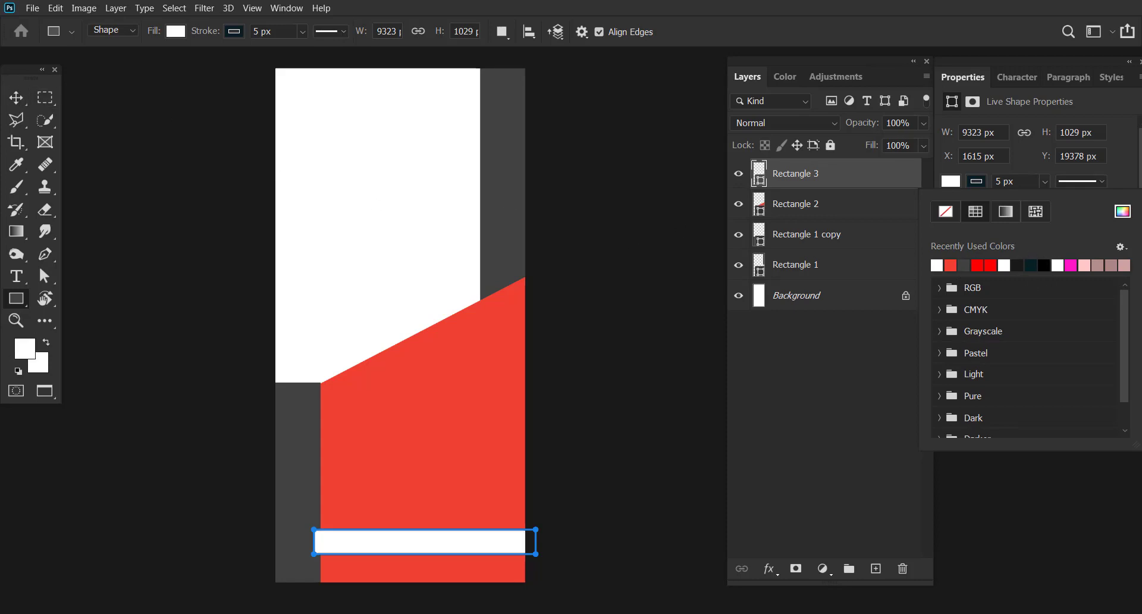
- Change the horizontal bar's fill to light gray with CMYK 0, 0, 0, 10, and deselect the bar
{"action": "left_click", "coordinate": [1124, 213]}
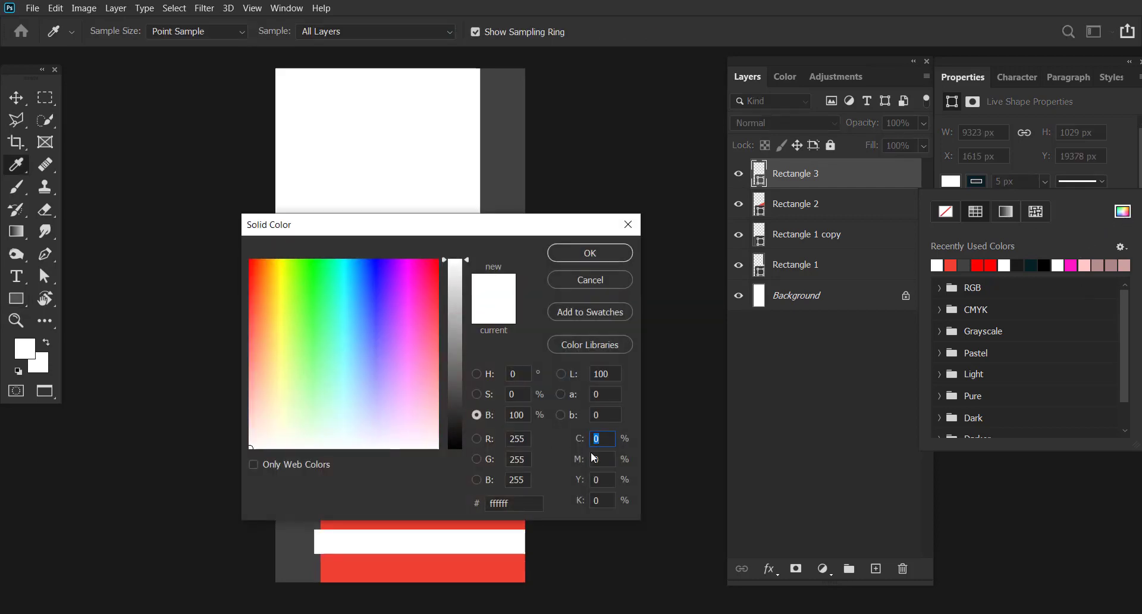
{"action": "left_click", "coordinate": [604, 499]}
{"action": "type", "text": "10"}
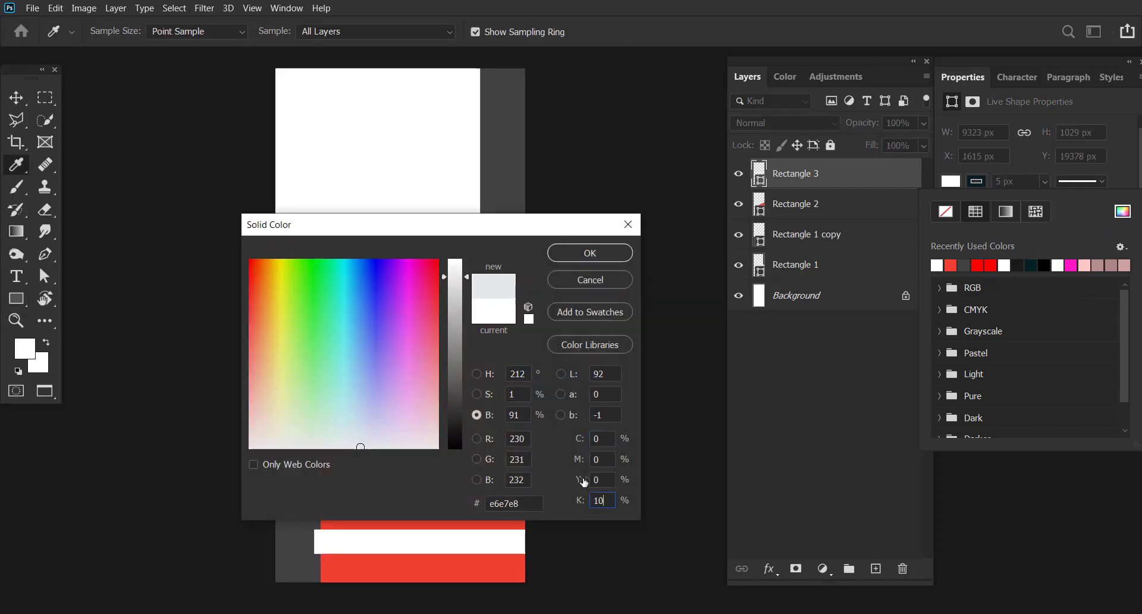
{"action": "left_click", "coordinate": [602, 478]}
{"action": "left_click", "coordinate": [590, 257]}
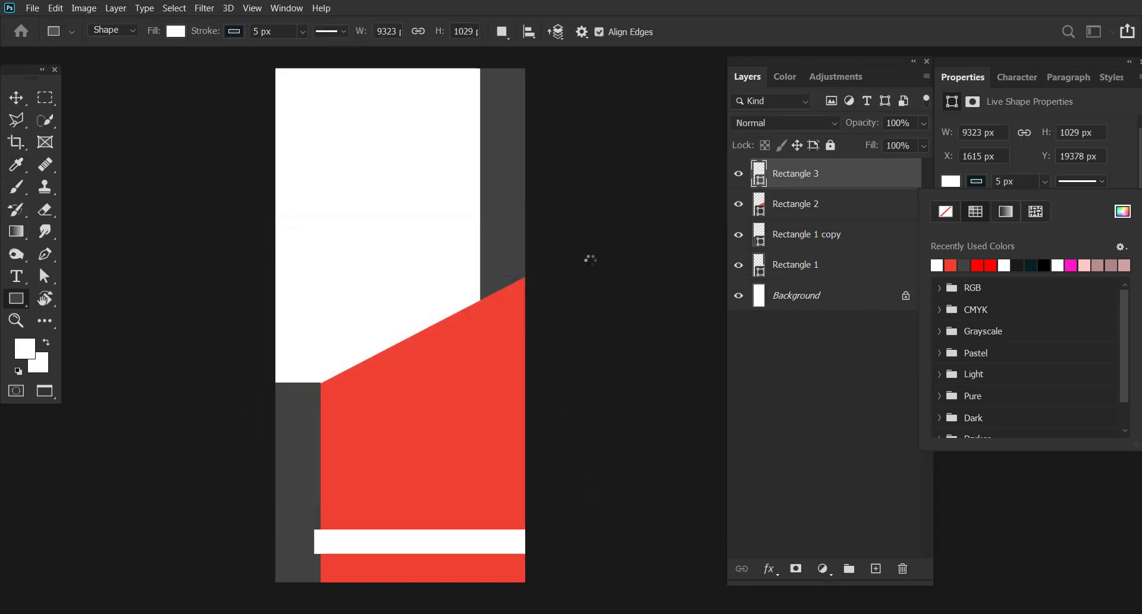
{"action": "left_click", "coordinate": [14, 103]}
{"action": "key", "text": "v"}
{"action": "left_click", "coordinate": [161, 198]}
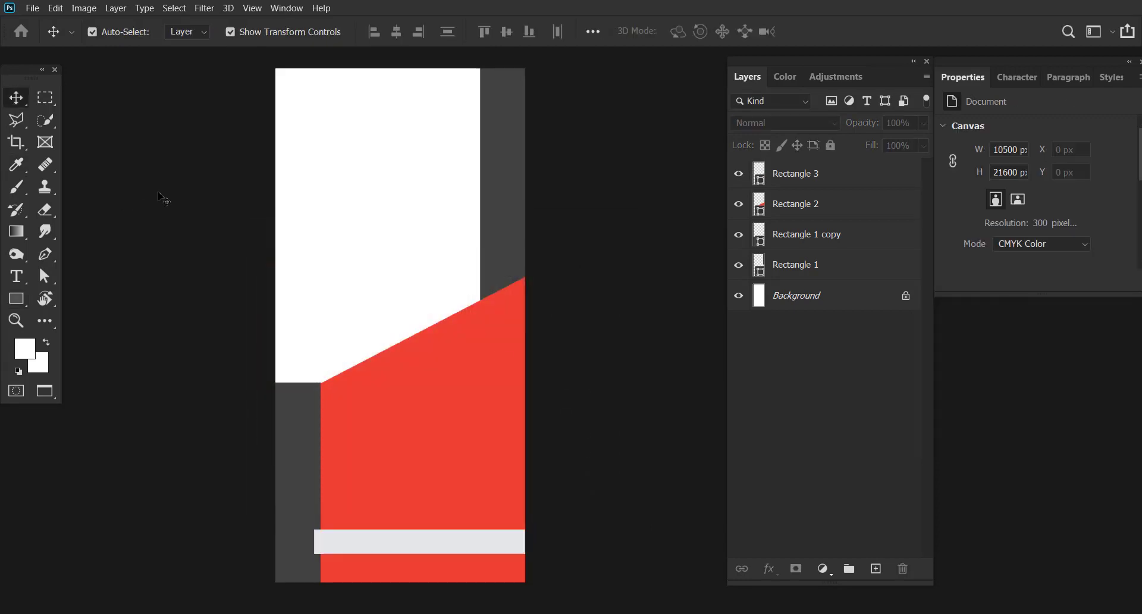
- Remove the stroke from the light gray horizontal bar and leave the bar selected
{"action": "key", "text": "z"}
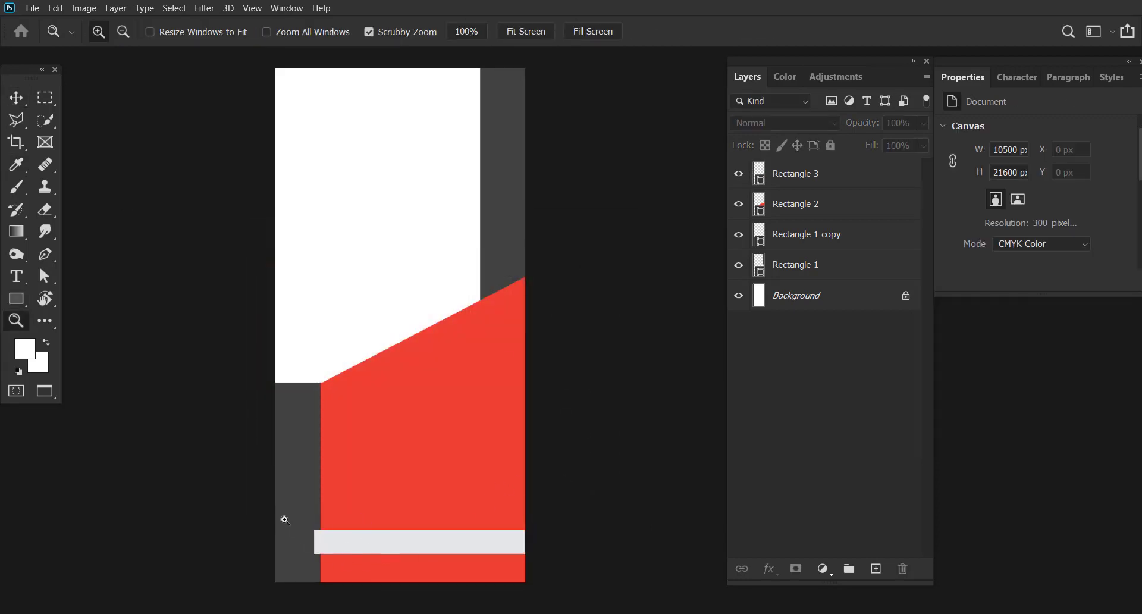
{"action": "left_click_drag", "start_coordinate": [283, 520], "coordinate": [329, 529]}
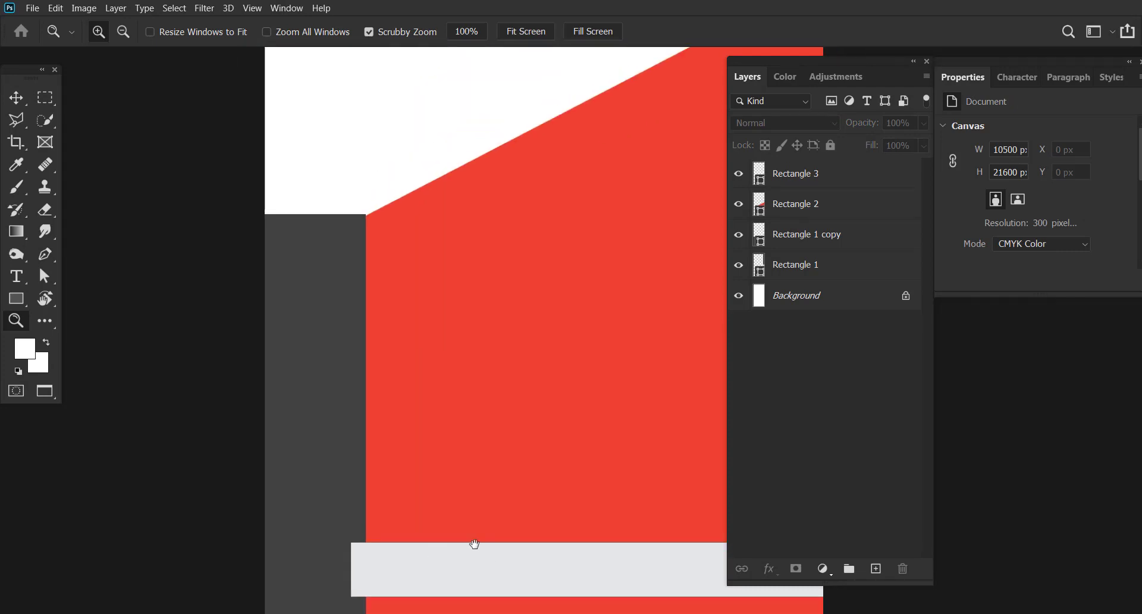
{"action": "left_click_drag", "start_coordinate": [475, 543], "coordinate": [364, 421]}
{"action": "key", "text": "v"}
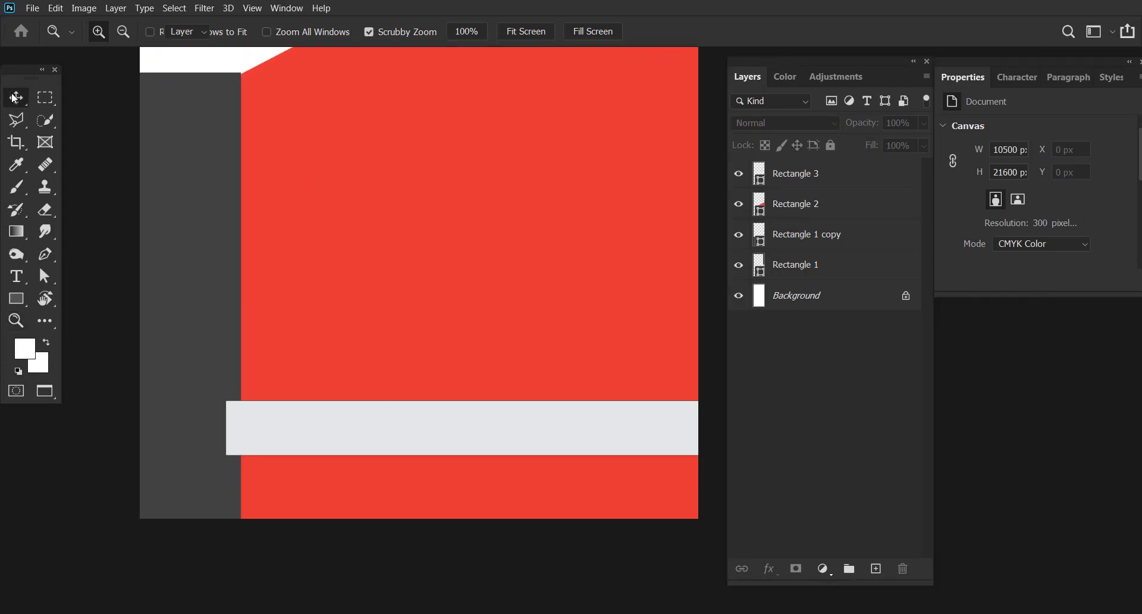
{"action": "left_click", "coordinate": [351, 426]}
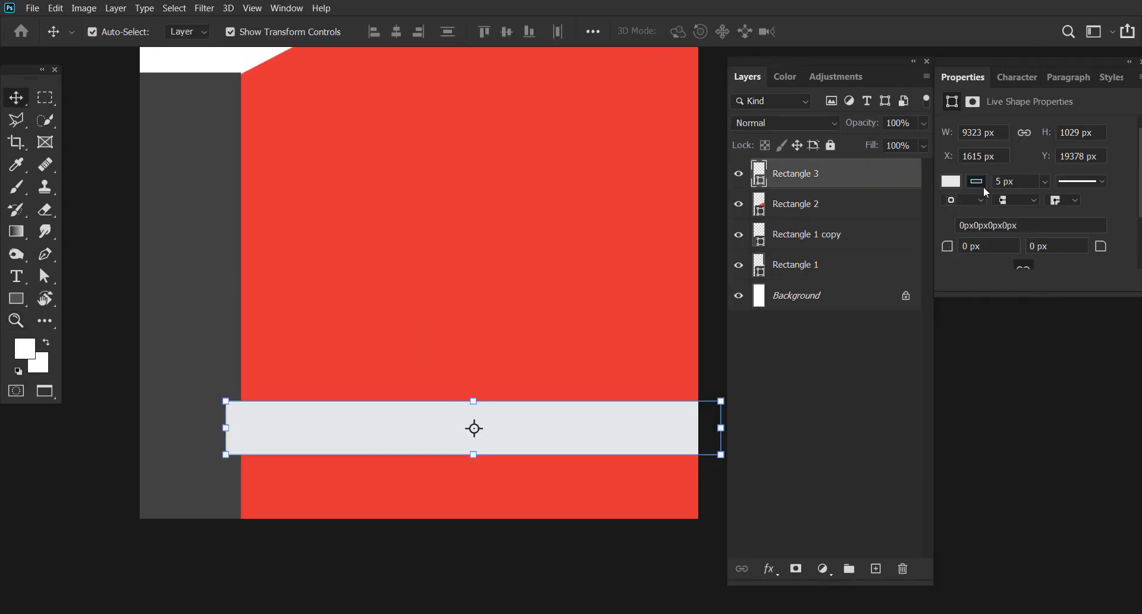
{"action": "left_click", "coordinate": [983, 182]}
{"action": "left_click", "coordinate": [946, 211]}
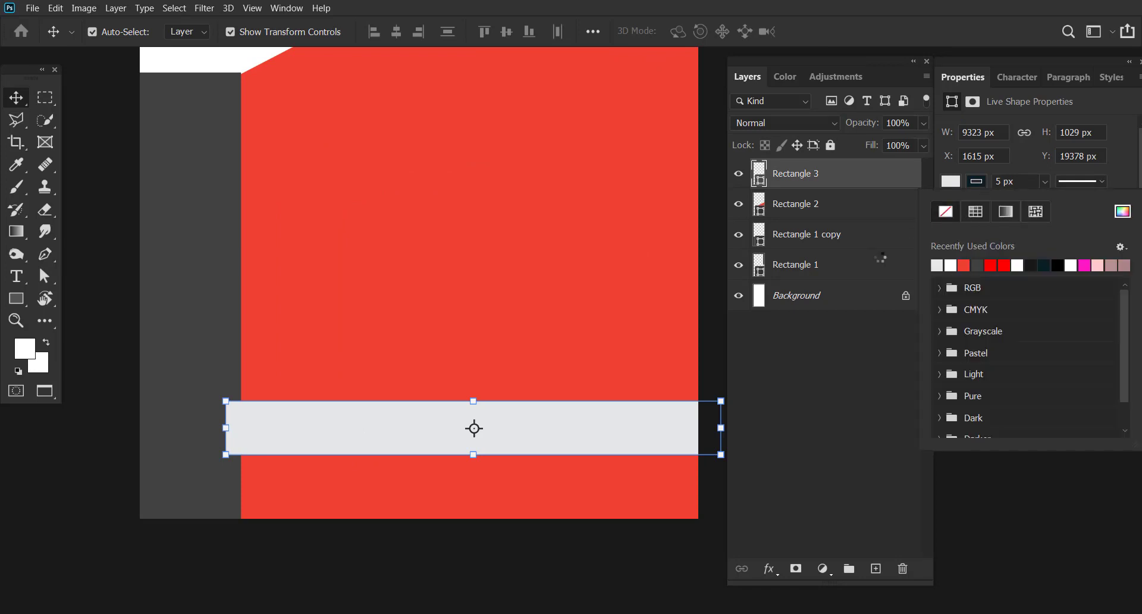
{"action": "left_click", "coordinate": [726, 297]}
{"action": "left_click", "coordinate": [327, 426]}
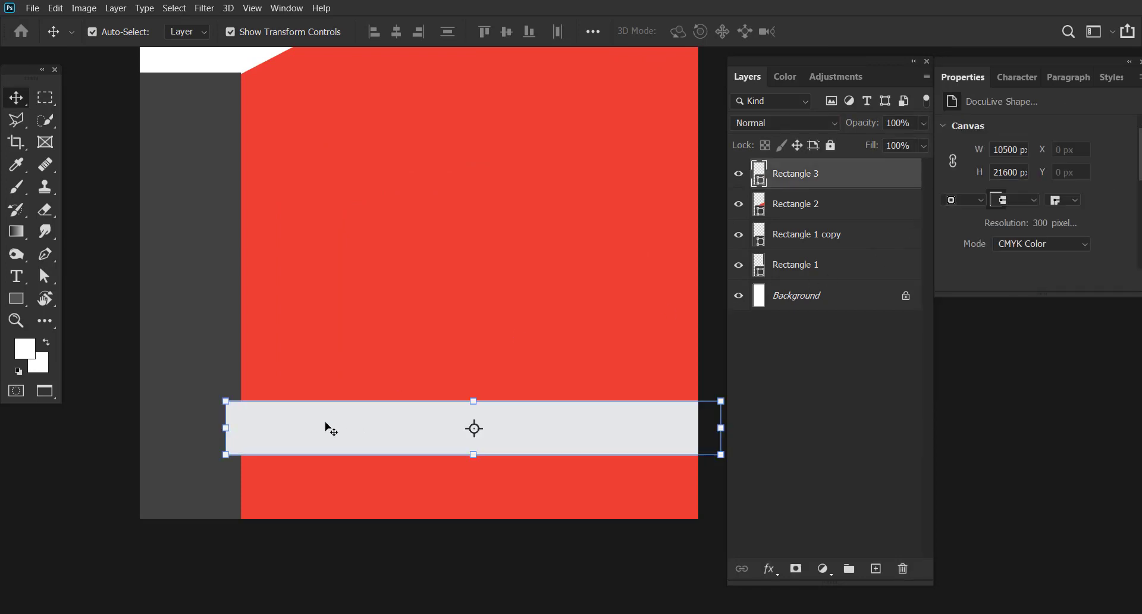
- Nudge the light gray horizontal bar leftward until its X position is 1519 px
{"action": "key", "text": "Left"}
{"action": "key", "text": "Left"}
{"action": "key", "text": "Left"}
{"action": "key", "text": "Left"}
{"action": "key", "text": "Left"}
{"action": "key", "text": "Left"}
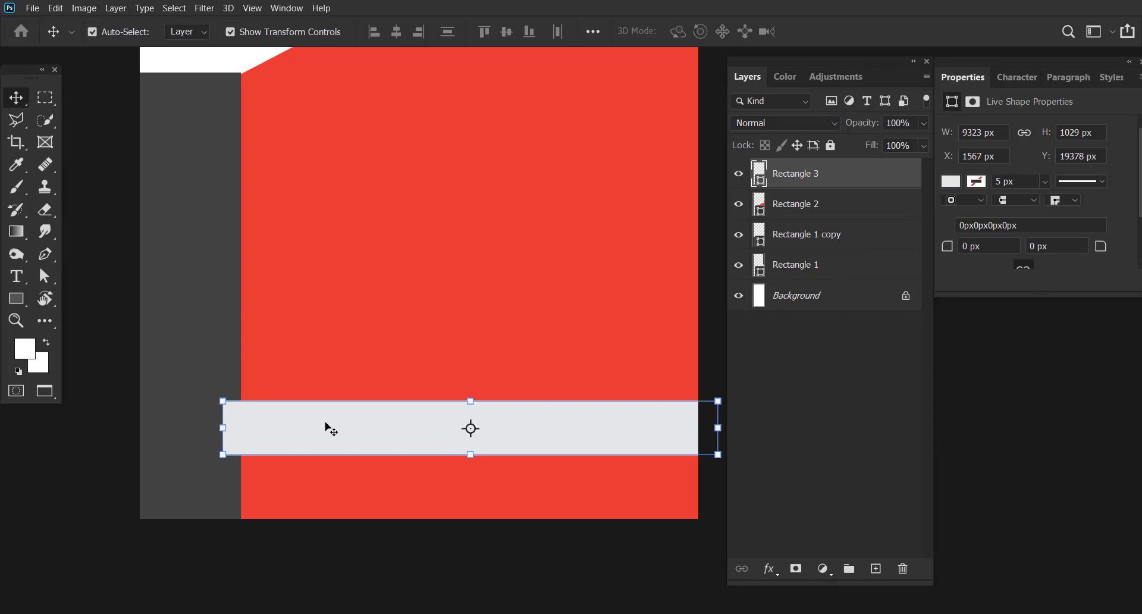
{"action": "key", "text": "Left"}
{"action": "key", "text": "Left"}
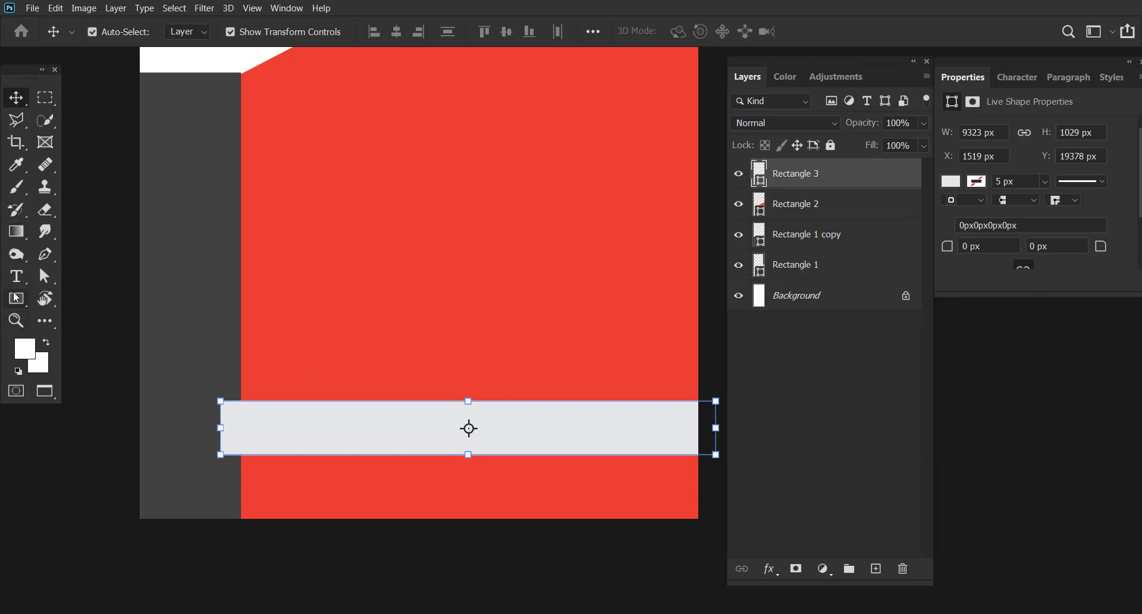
- Draw a small rectangle about 348 x 807 px over the gray bar's lower-left end and fill it with CMYK 0, 0, 0, 95
{"action": "left_click", "coordinate": [17, 299]}
{"action": "left_click_drag", "start_coordinate": [222, 429], "coordinate": [240, 472]}
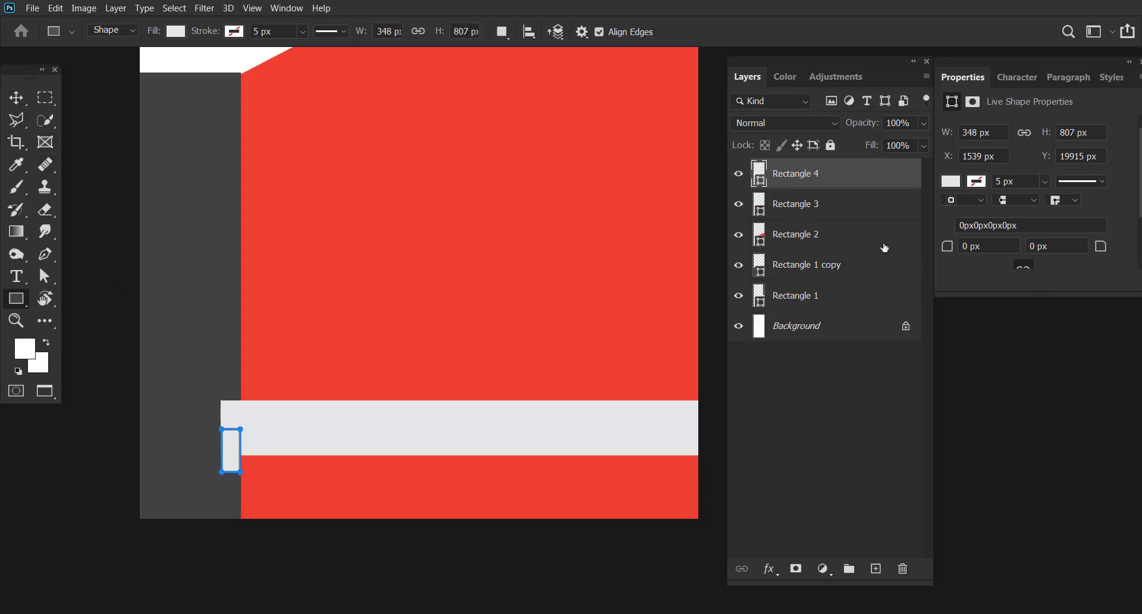
{"action": "left_click", "coordinate": [950, 182]}
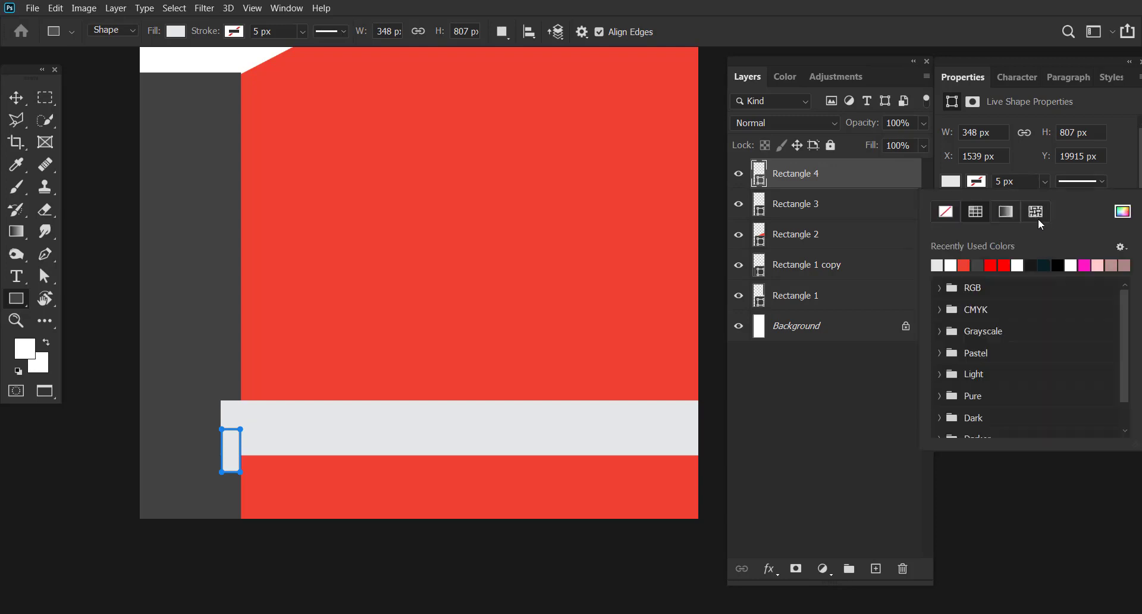
{"action": "left_click", "coordinate": [1121, 212]}
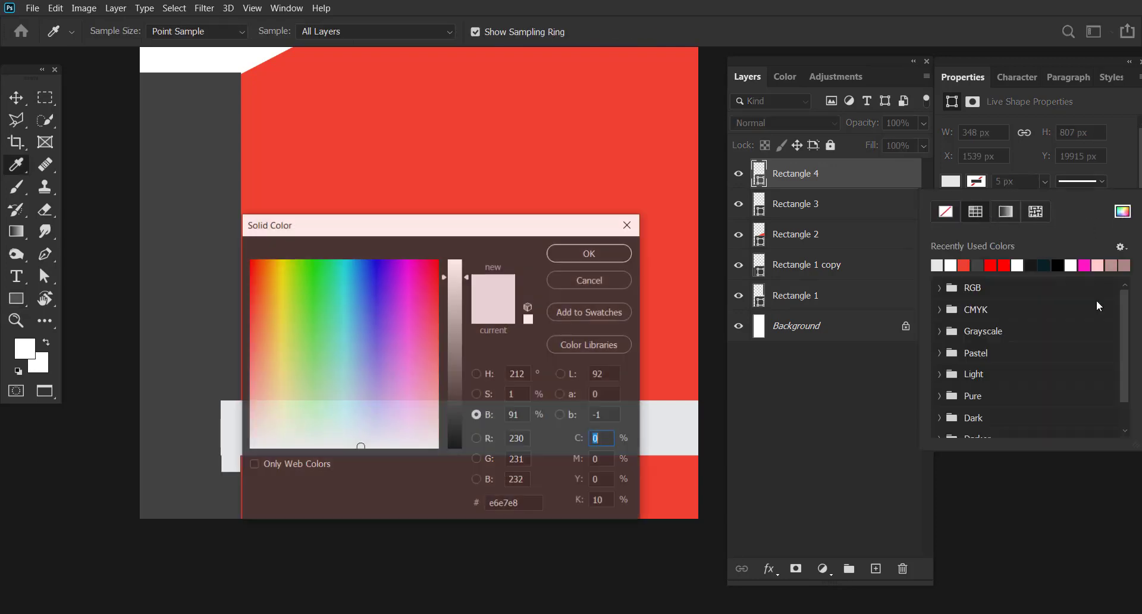
{"action": "left_click", "coordinate": [601, 500]}
{"action": "type", "text": "9"}
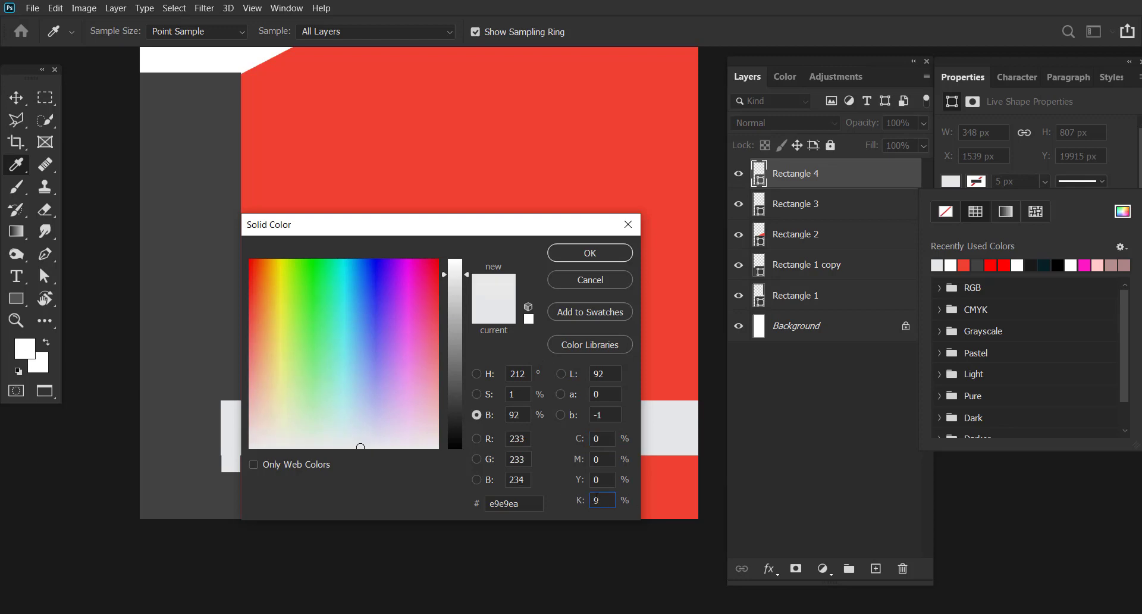
{"action": "type", "text": "0"}
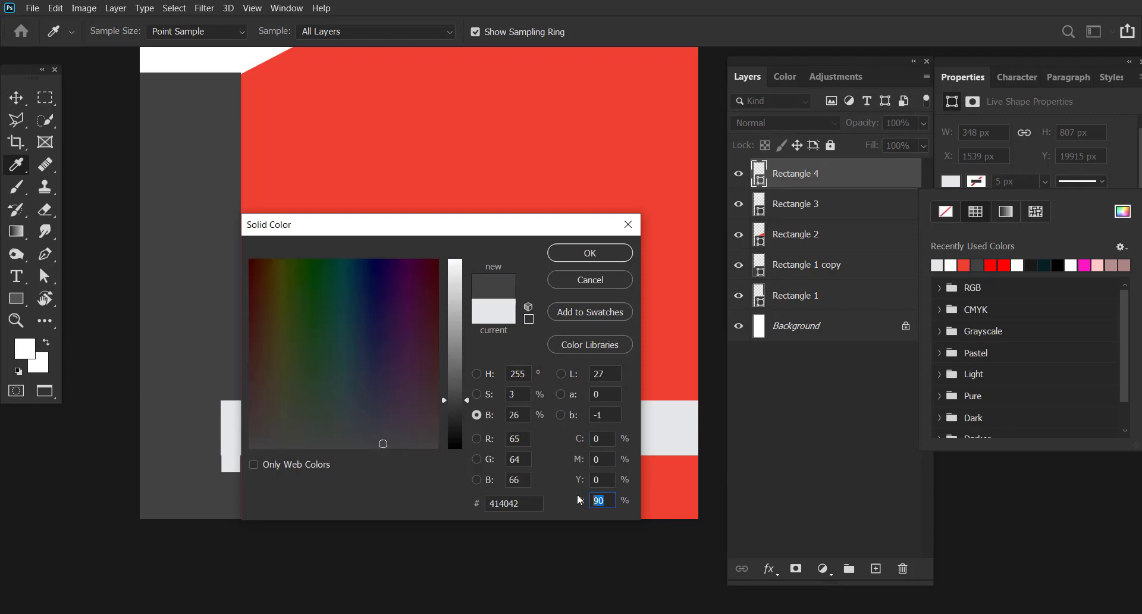
{"action": "type", "text": "90"}
{"action": "key", "text": "BackSpace"}
{"action": "type", "text": "5"}
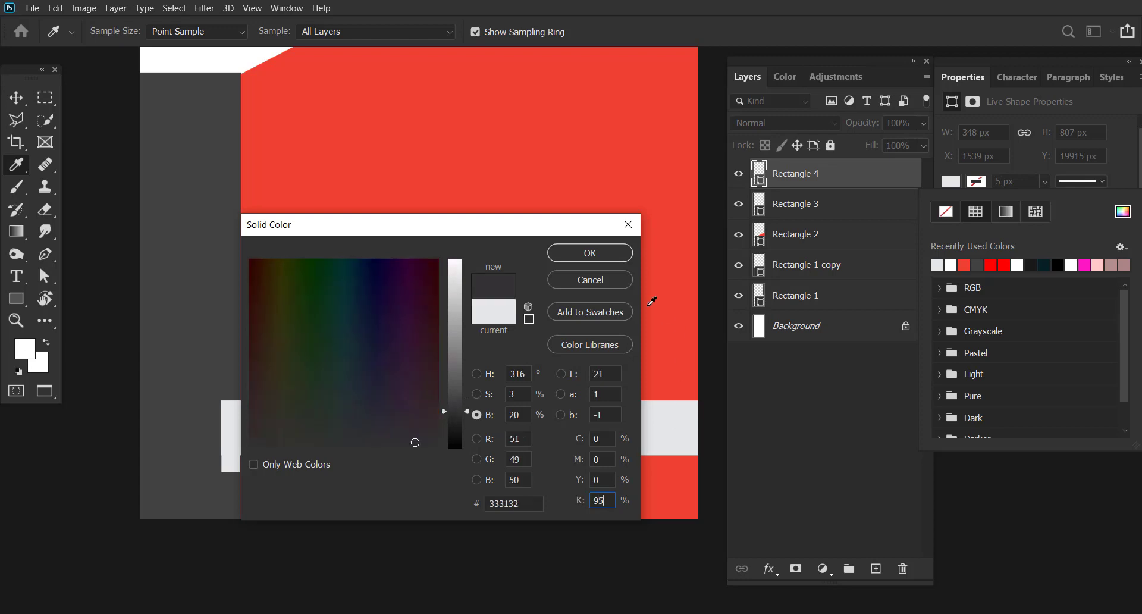
{"action": "left_click", "coordinate": [589, 252]}
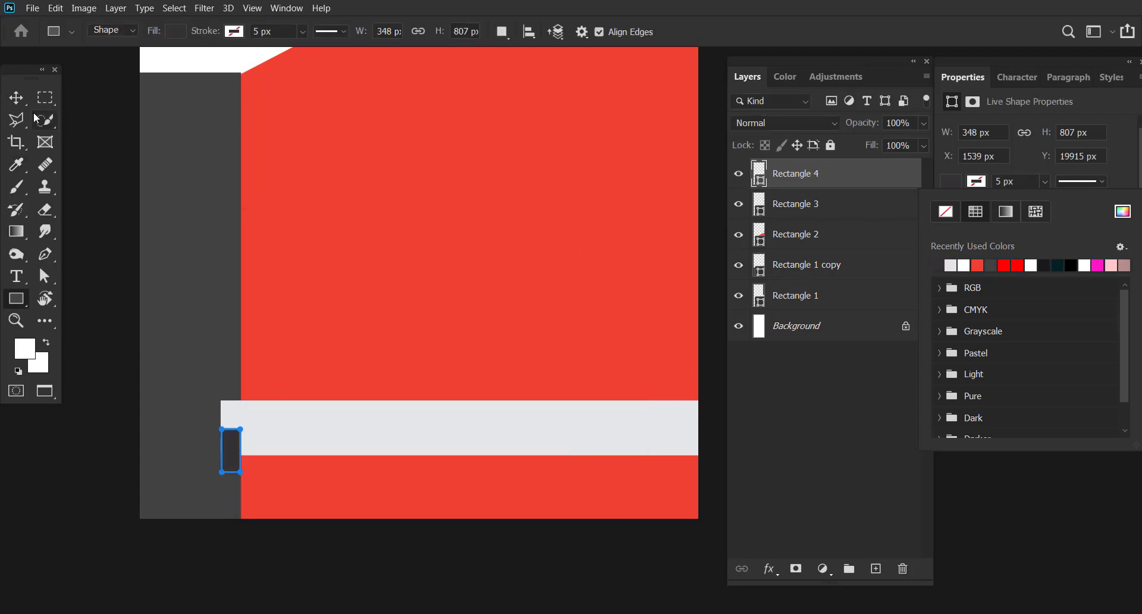
- Change the small rectangle's fill to CMYK 0, 0, 0, 100
{"action": "left_click", "coordinate": [17, 98]}
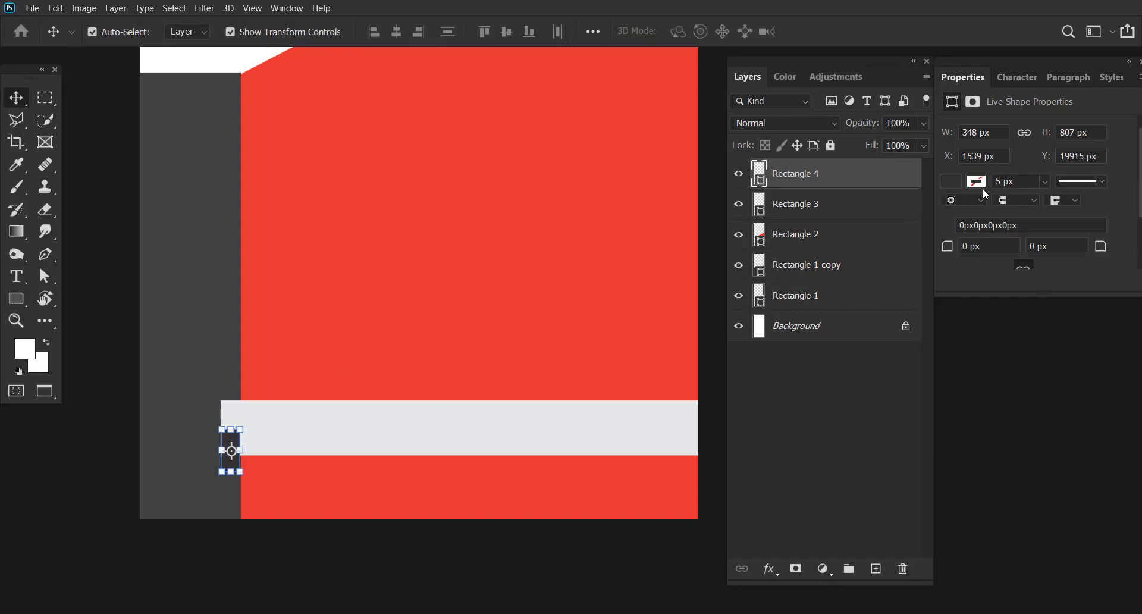
{"action": "left_click", "coordinate": [53, 162]}
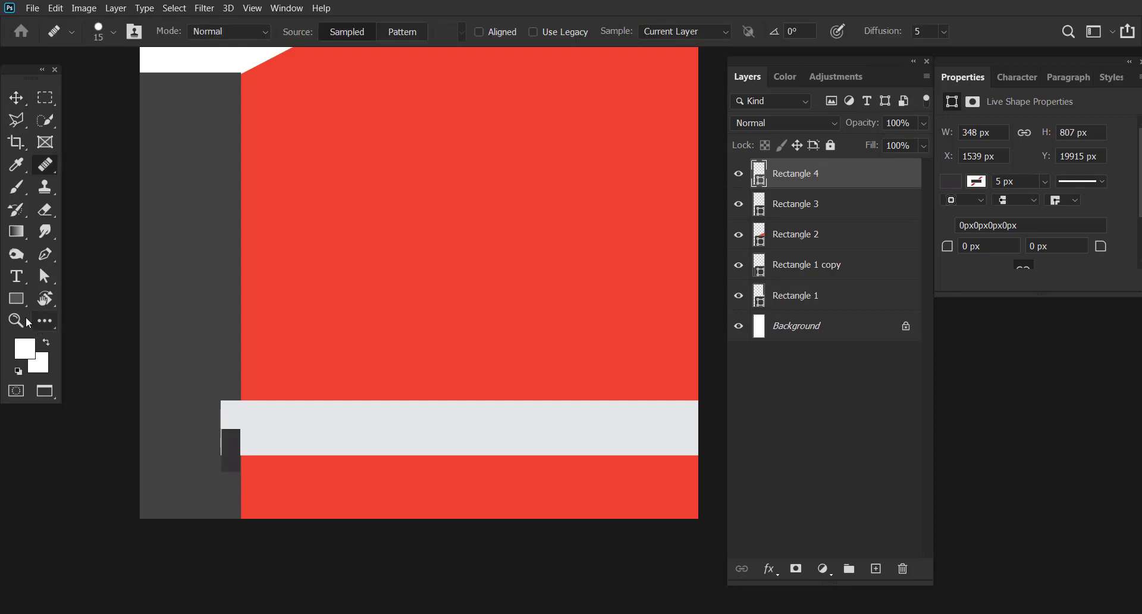
{"action": "key", "text": "z"}
{"action": "left_click_drag", "start_coordinate": [199, 390], "coordinate": [293, 306]}
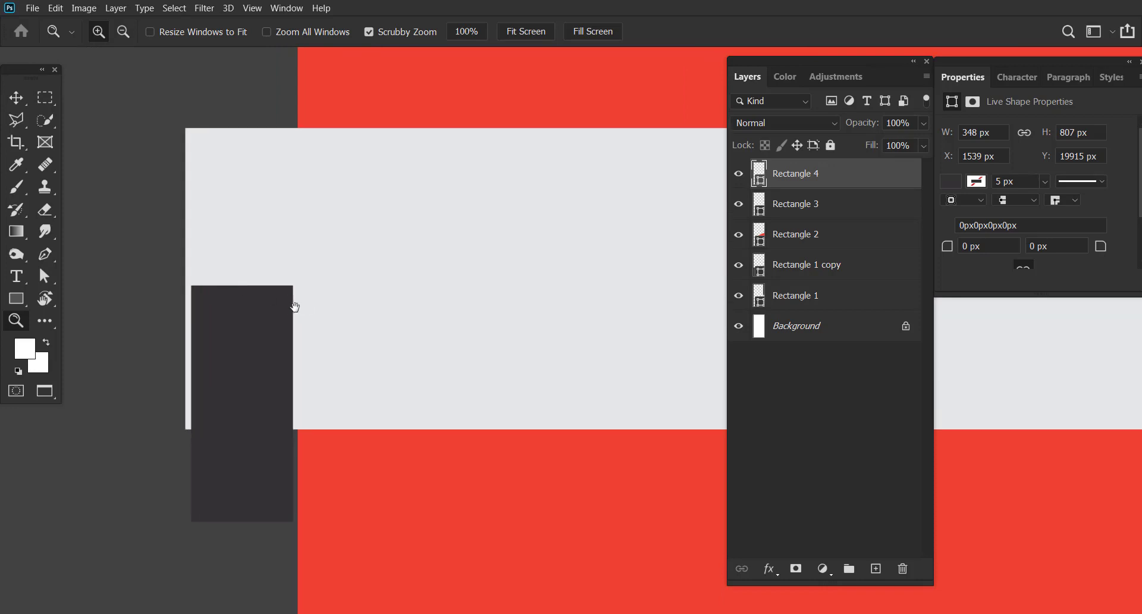
{"action": "left_click", "coordinate": [16, 97]}
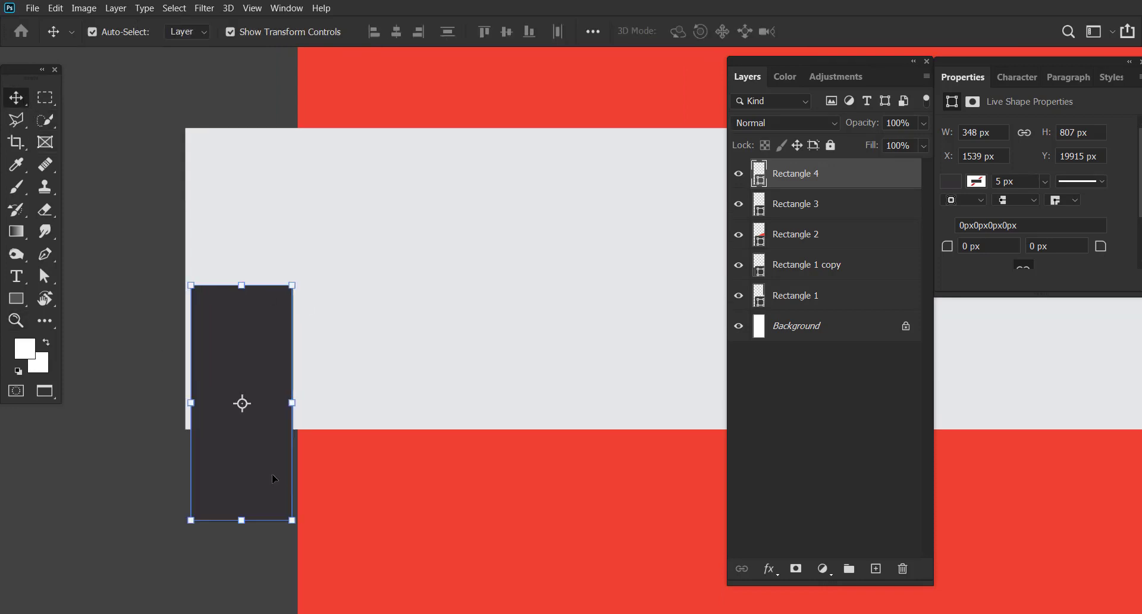
{"action": "left_click", "coordinate": [946, 182]}
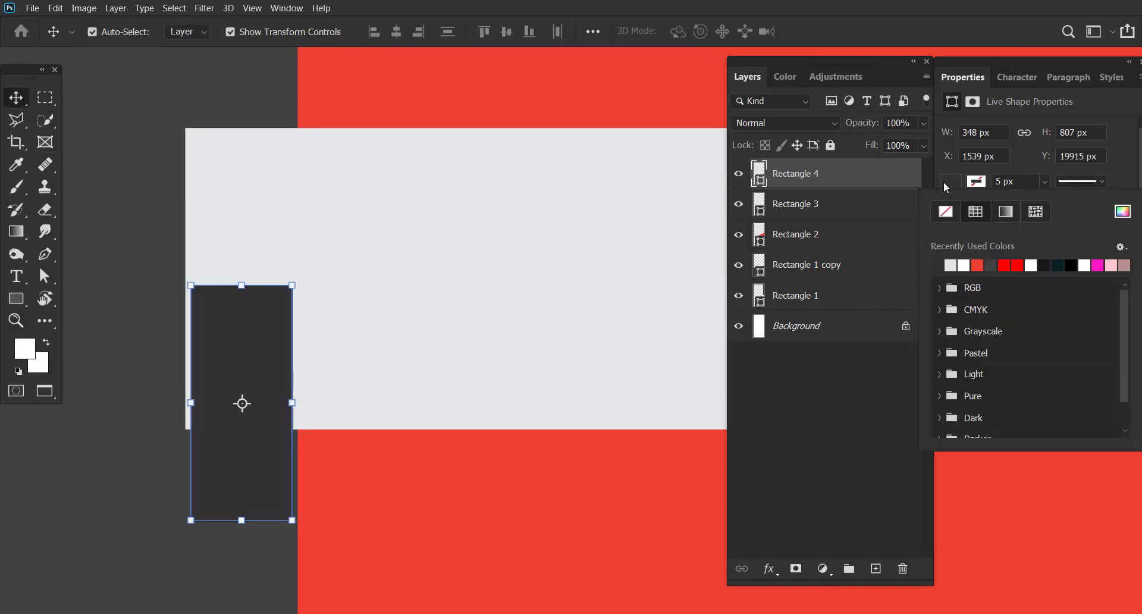
{"action": "left_click", "coordinate": [1122, 211]}
{"action": "double_click", "coordinate": [601, 500]}
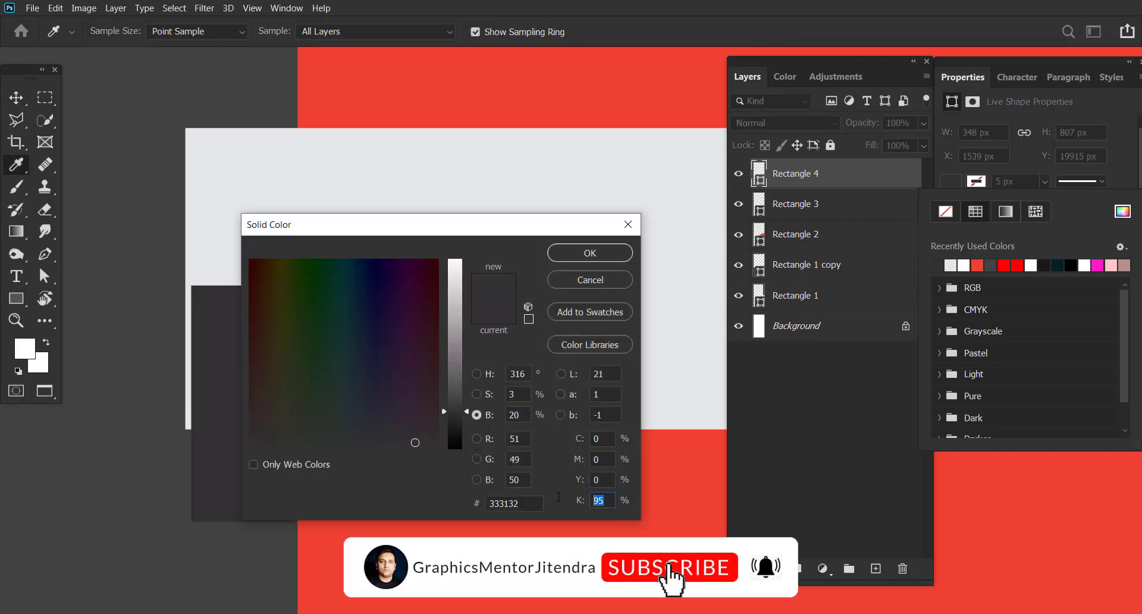
{"action": "type", "text": "100"}
{"action": "left_click", "coordinate": [589, 254]}
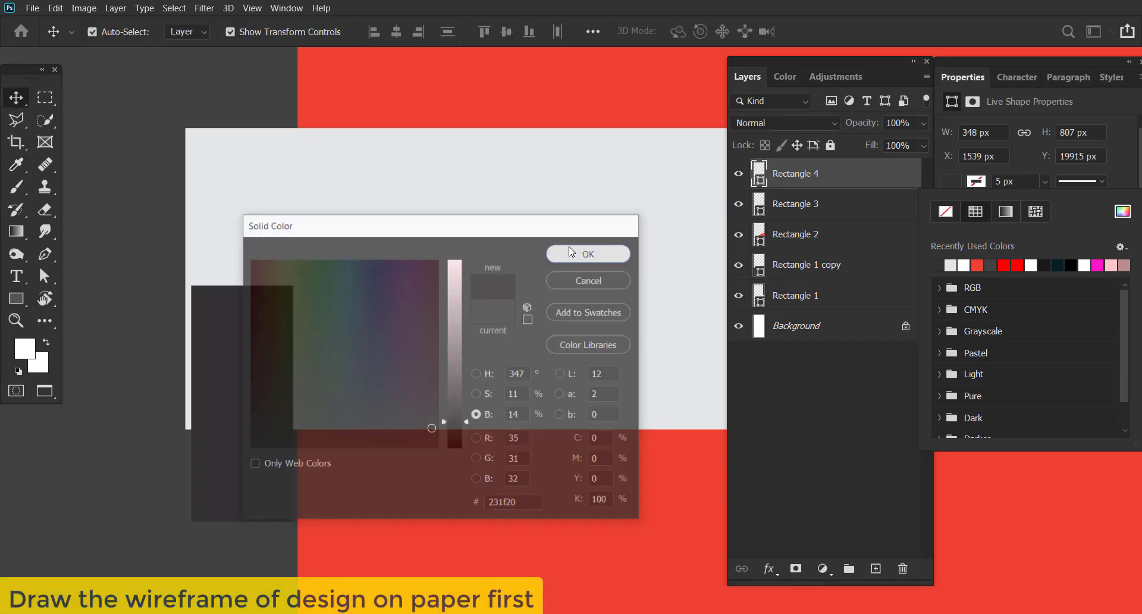
- Widen the black rectangle to about 385 px between the bar's left end and the red shape, and raise its lower-left corner near the bar's lower edge
{"action": "left_click_drag", "start_coordinate": [191, 400], "coordinate": [186, 401]}
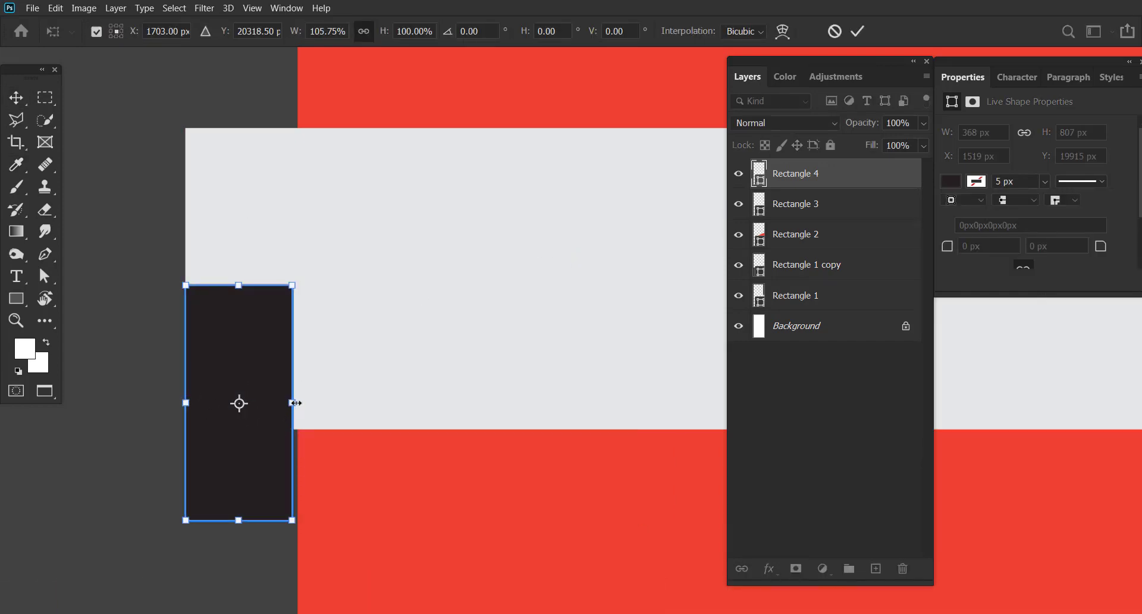
{"action": "left_click_drag", "start_coordinate": [296, 403], "coordinate": [301, 403]}
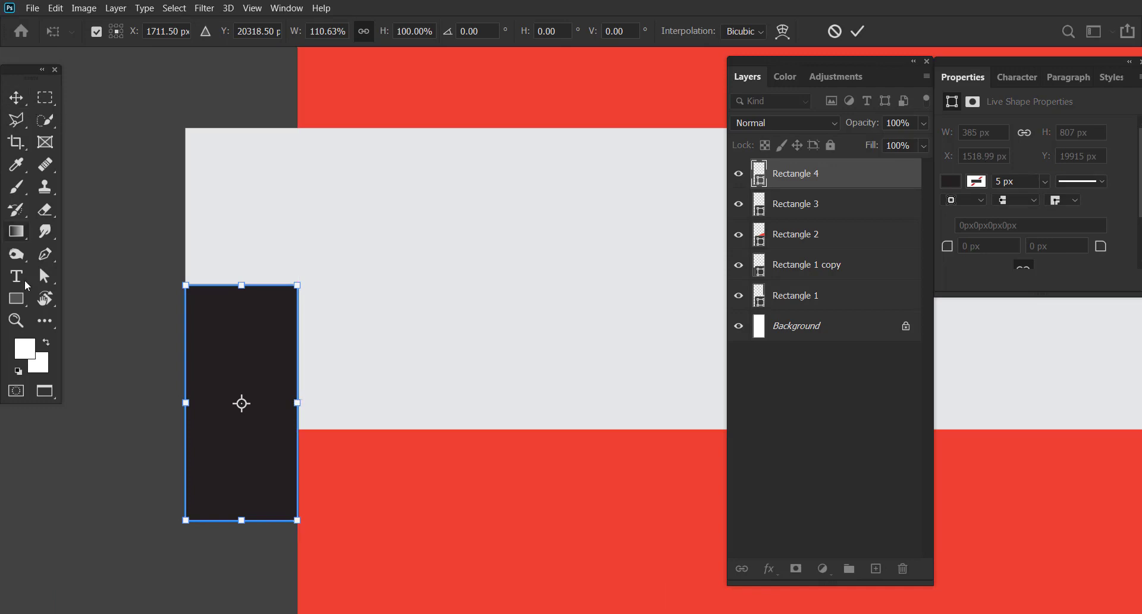
{"action": "left_click", "coordinate": [44, 275]}
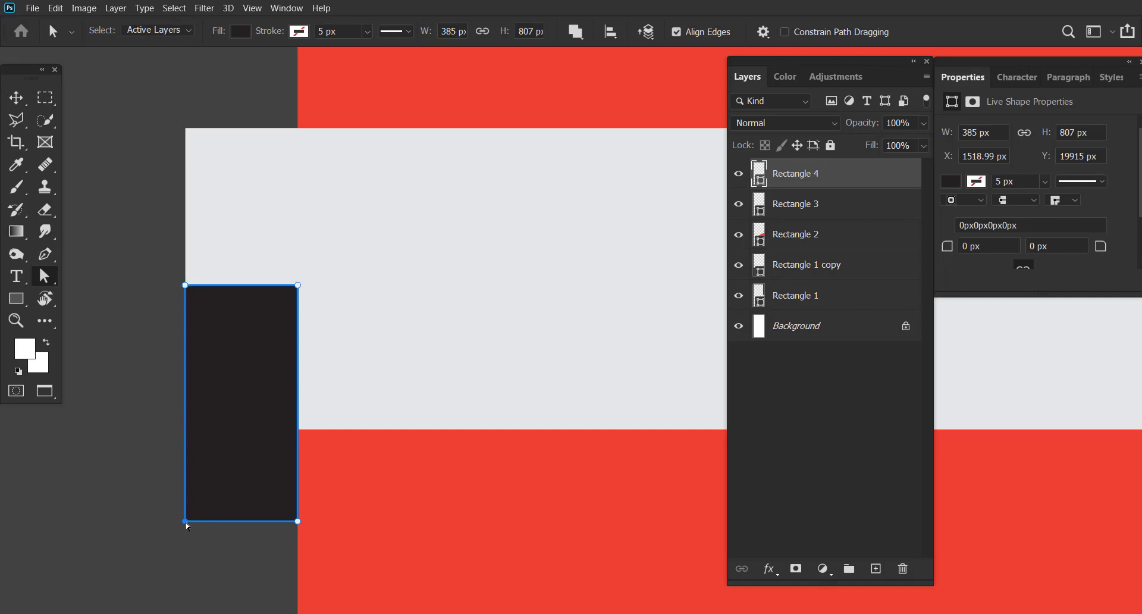
{"action": "left_click_drag", "start_coordinate": [187, 526], "coordinate": [198, 431]}
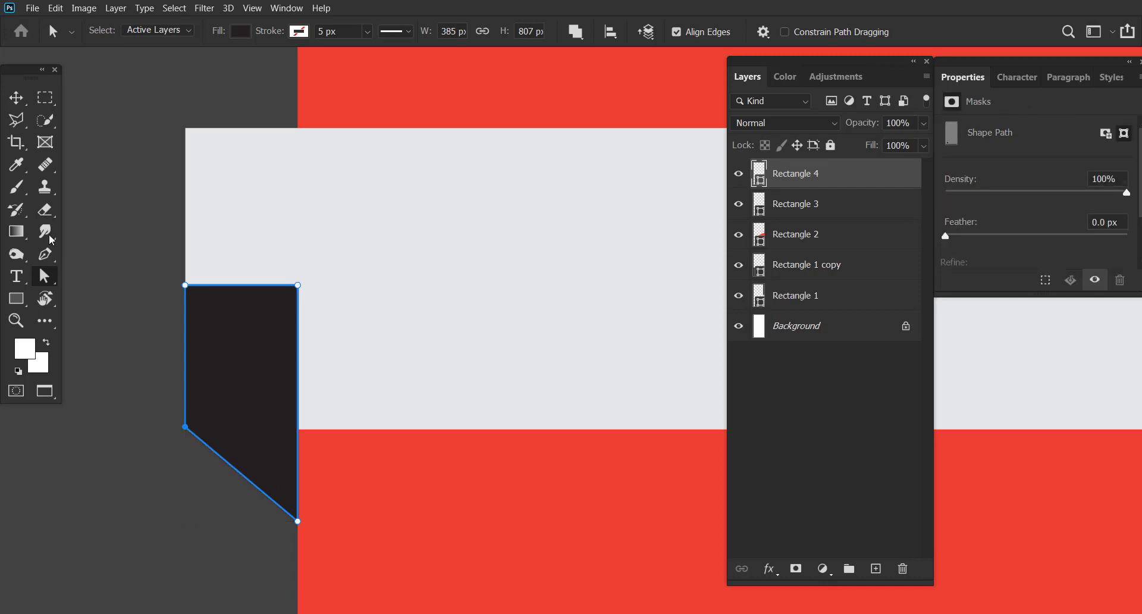
- Nudge the black shape slightly down so its slanted edge starts at the gray bar's lower-left corner
{"action": "left_click", "coordinate": [16, 99]}
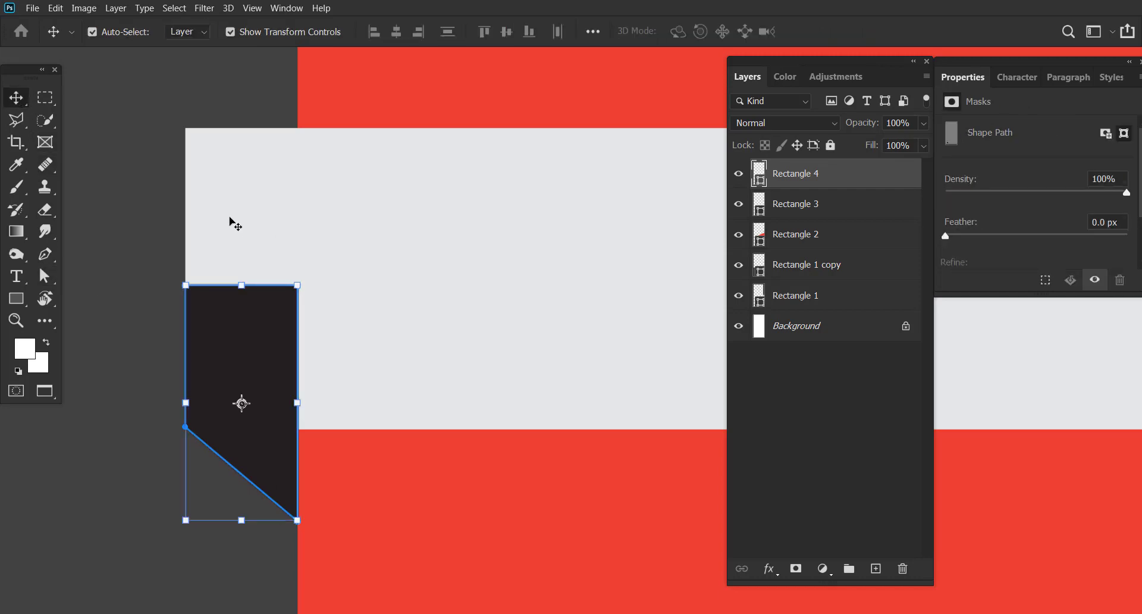
{"action": "key", "text": "Down"}
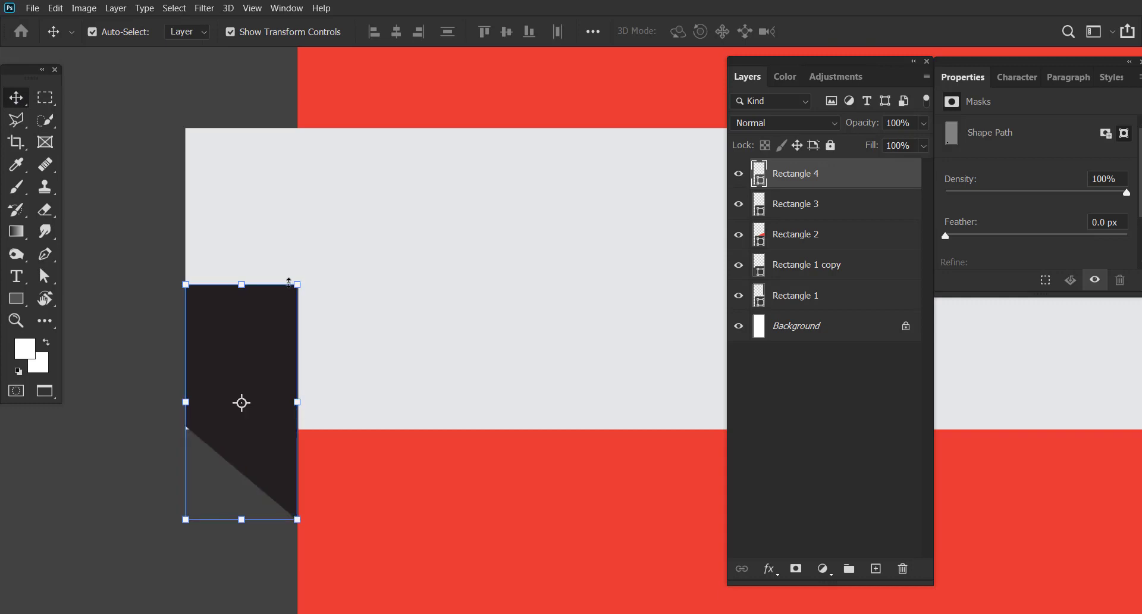
{"action": "key", "text": "Up"}
{"action": "key", "text": "Down"}
{"action": "key", "text": "Down"}
{"action": "key", "text": "Down"}
{"action": "key", "text": "Down"}
{"action": "key", "text": "Down"}
{"action": "key", "text": "Down"}
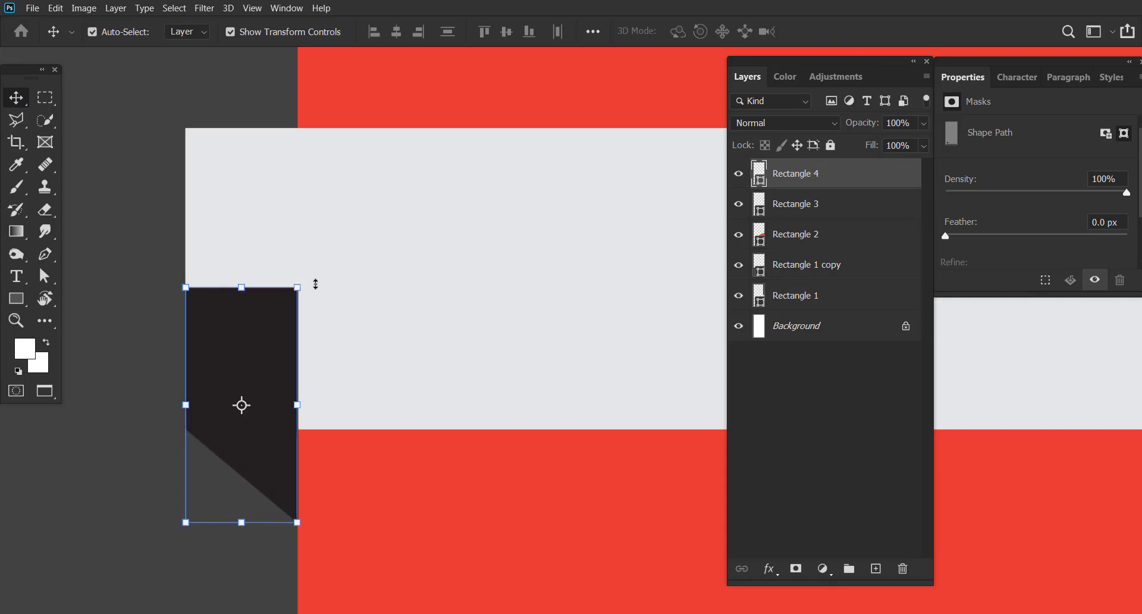
- Move the black shape's layer below Rectangle 2, behind the gray bar and red shape, to form a fold shadow
{"action": "left_click_drag", "start_coordinate": [784, 177], "coordinate": [782, 215]}
{"action": "key", "text": "alt+bracketleft"}
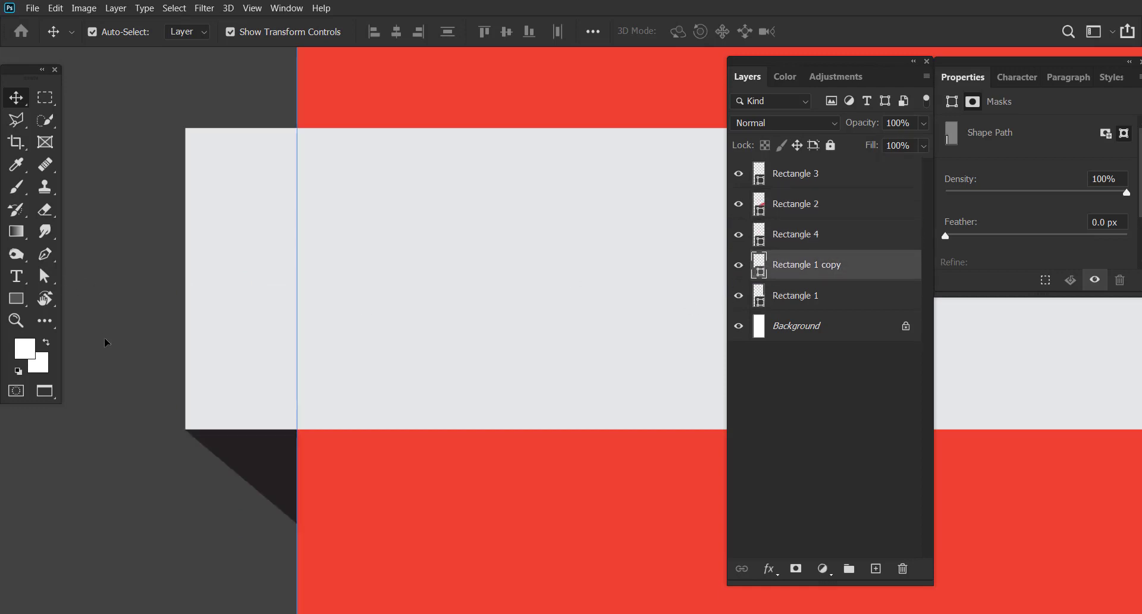
{"action": "left_click", "coordinate": [268, 452]}
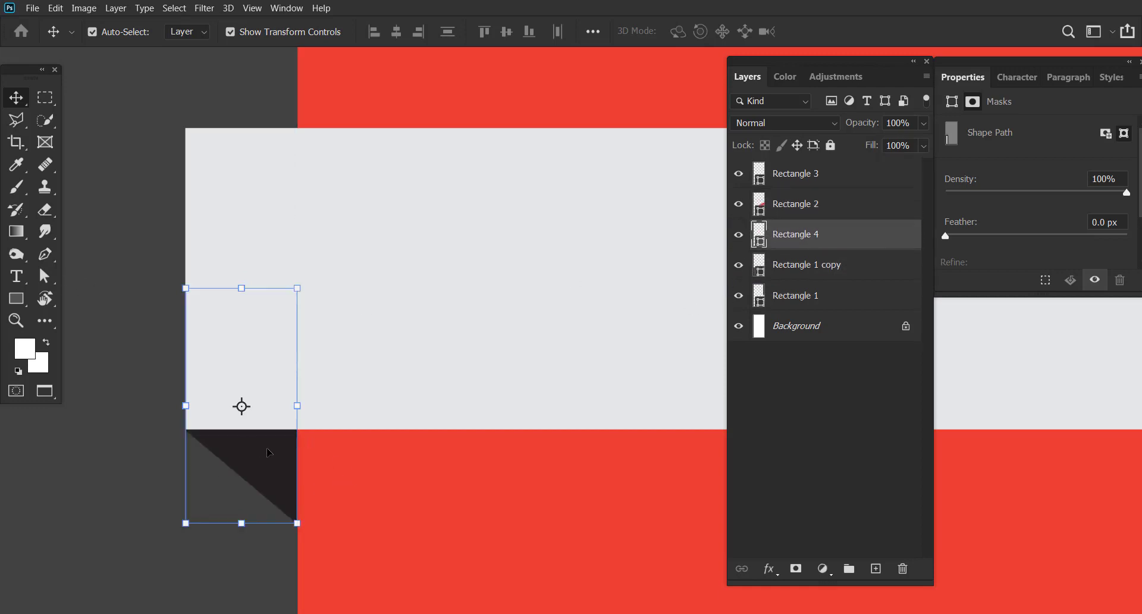
- Place the image screen-post-LJUaTzKtFNc-unsplash.jpg above the Rectangle 1 copy layer and enlarge it to about 53.19%
{"action": "left_click", "coordinate": [105, 428]}
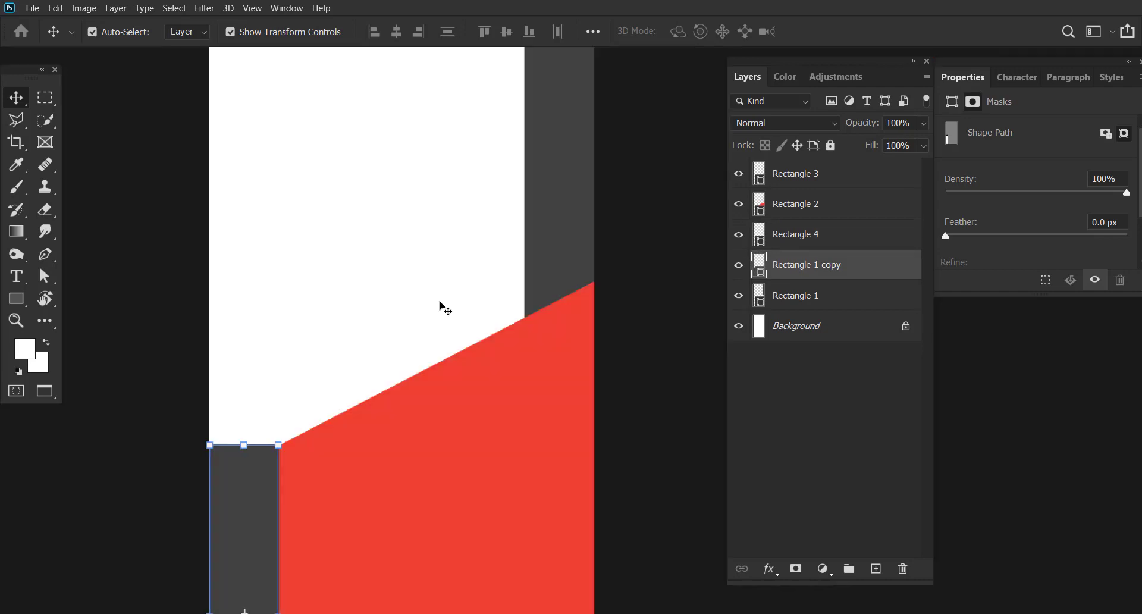
{"action": "key", "text": "ctrl+t"}
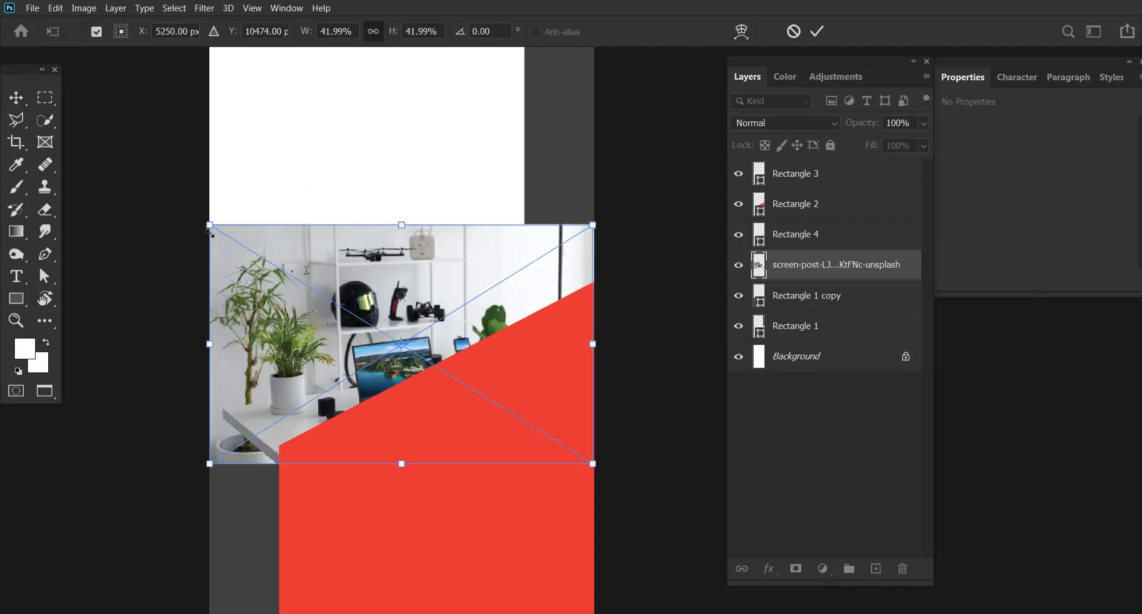
{"action": "left_click_drag", "start_coordinate": [209, 225], "coordinate": [87, 184]}
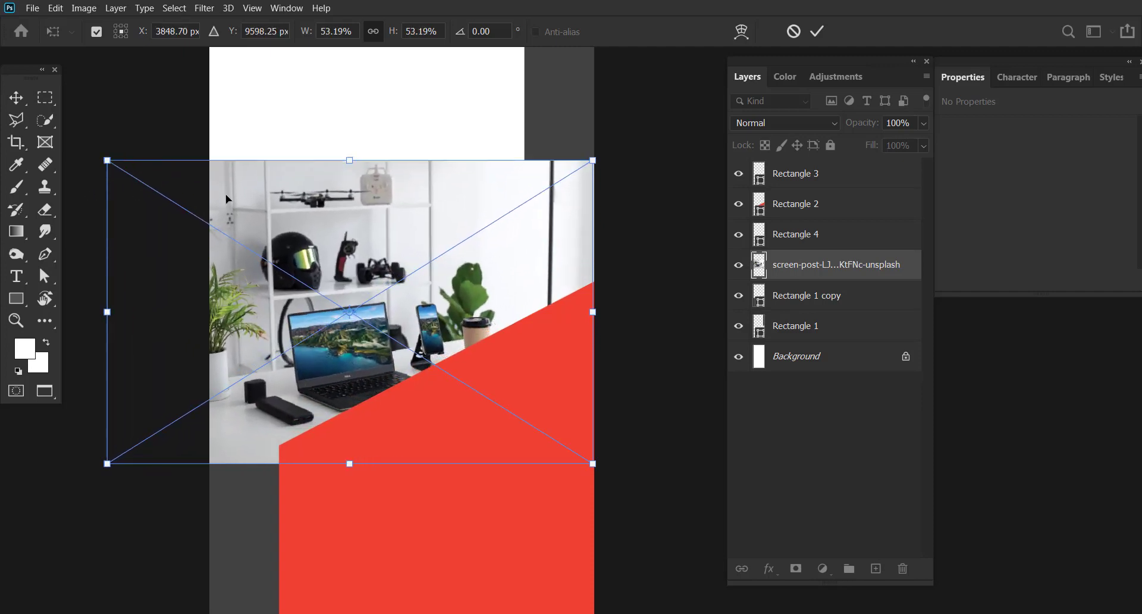
{"action": "left_click", "coordinate": [817, 31]}
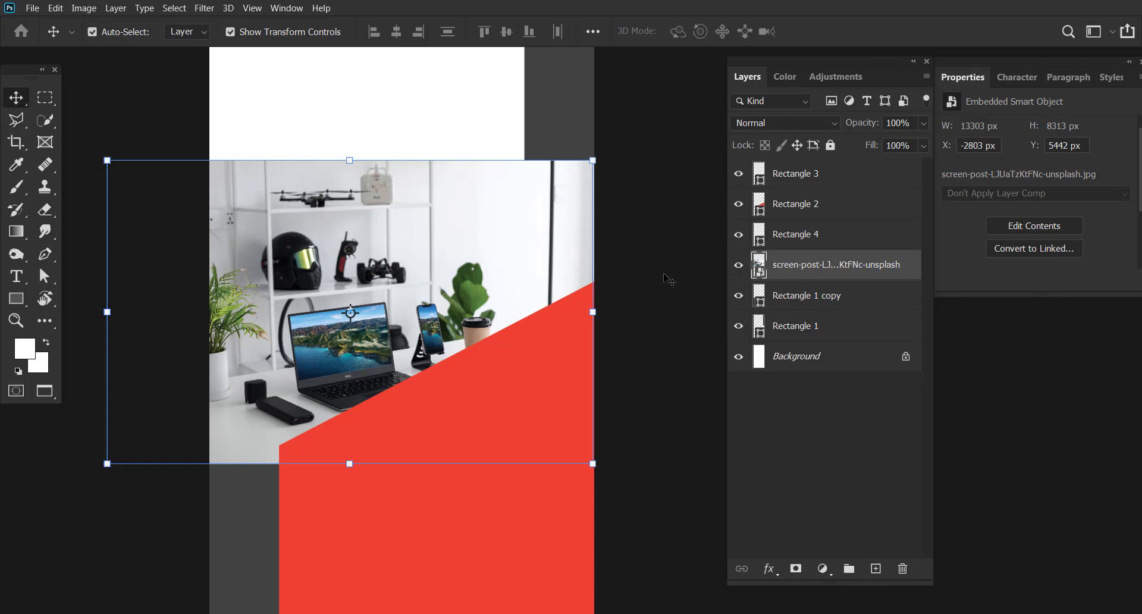
- Move the photo layer directly above Background, shift the photo up and left to about X -3453, Y 4896 px, and deselect it
{"action": "left_click_drag", "start_coordinate": [783, 270], "coordinate": [790, 333]}
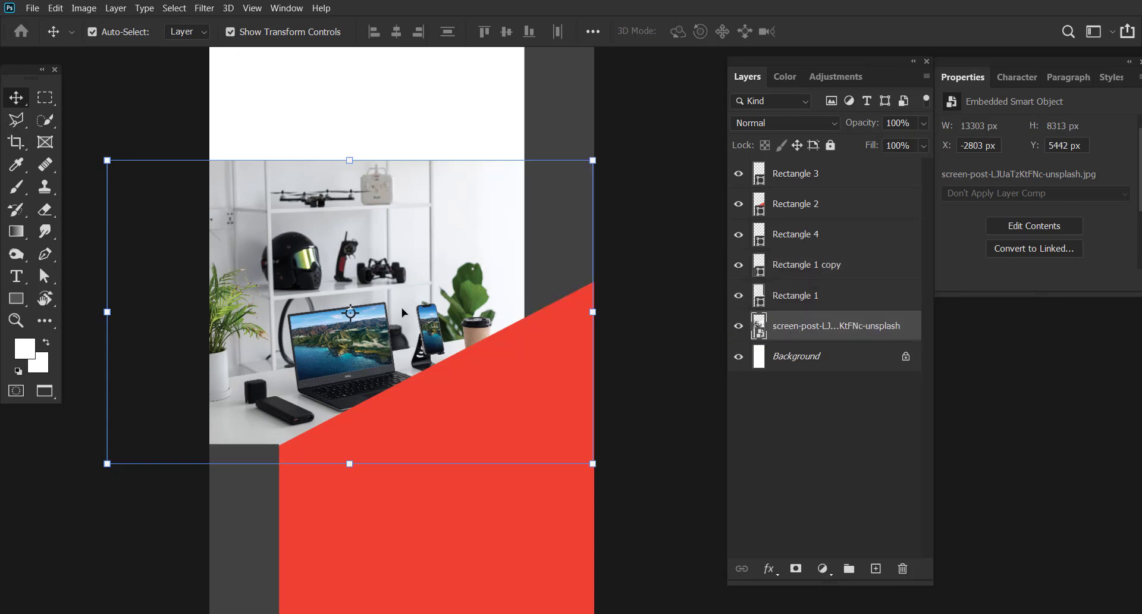
{"action": "left_click_drag", "start_coordinate": [443, 302], "coordinate": [352, 277]}
{"action": "left_click", "coordinate": [606, 216]}
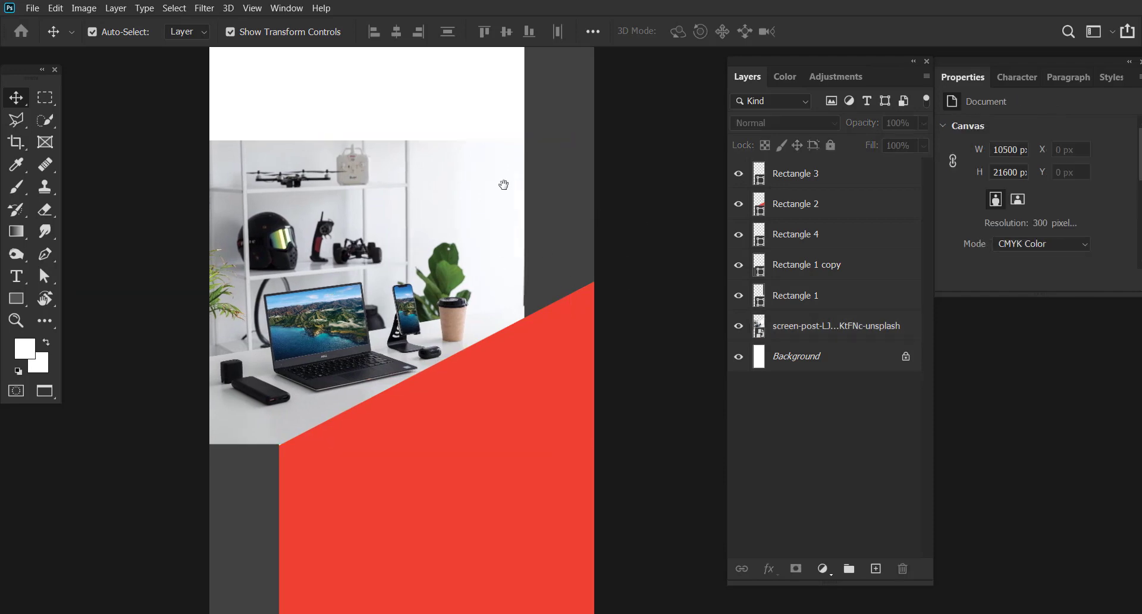
{"action": "left_click_drag", "start_coordinate": [489, 151], "coordinate": [491, 229]}
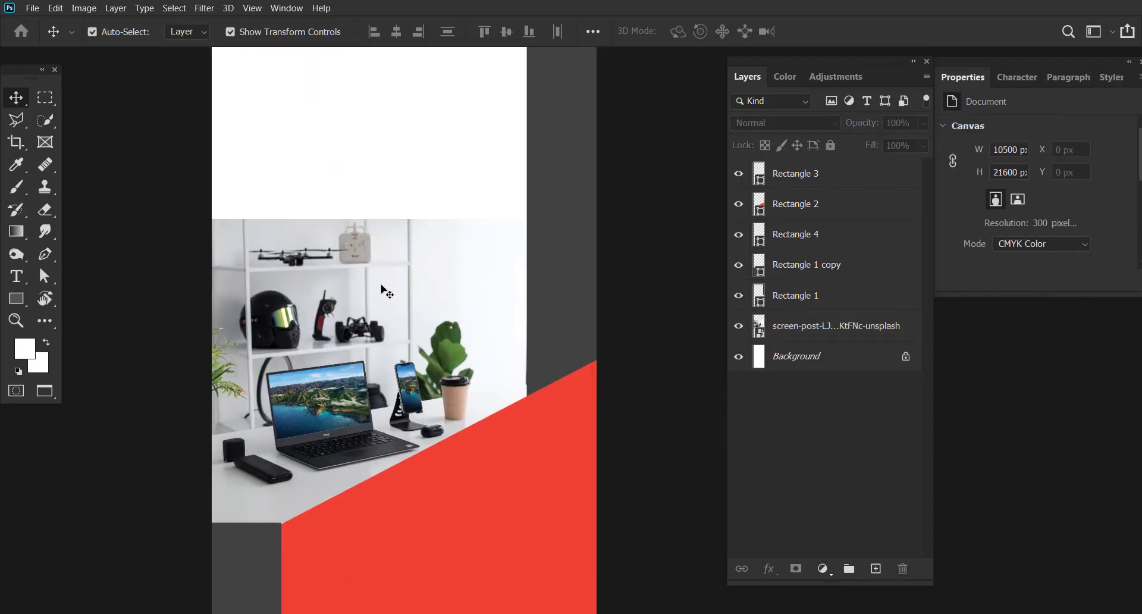
{"action": "left_click_drag", "start_coordinate": [447, 381], "coordinate": [448, 404]}
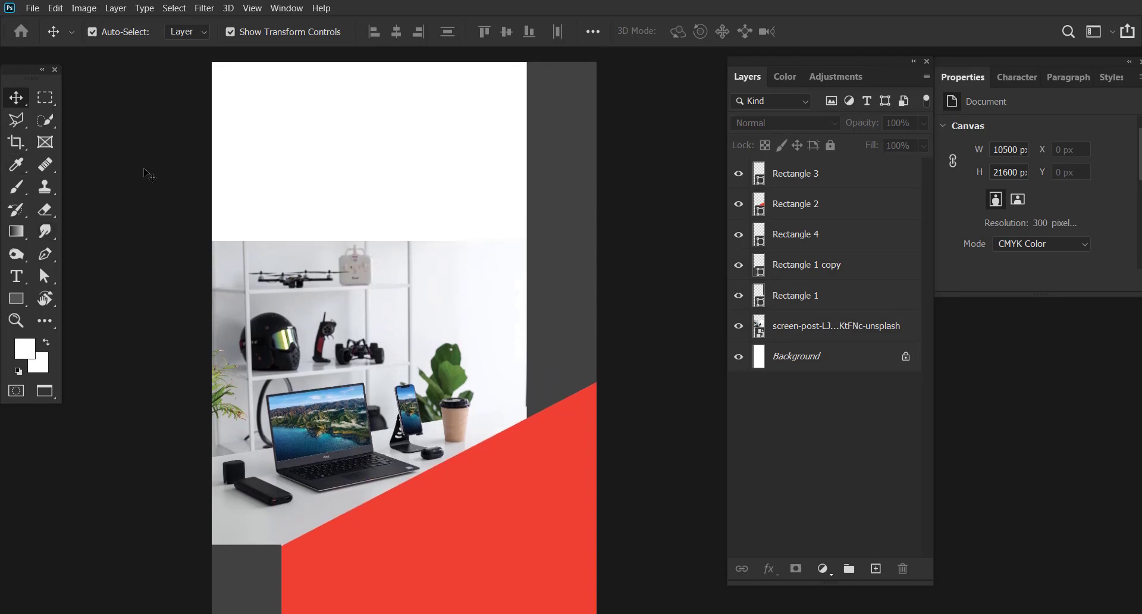
- Draw a rectangle about 11337 x 6333 px across the banner's top, directly above the photo layer, and fill it with the recent light gray
{"action": "left_click", "coordinate": [307, 315]}
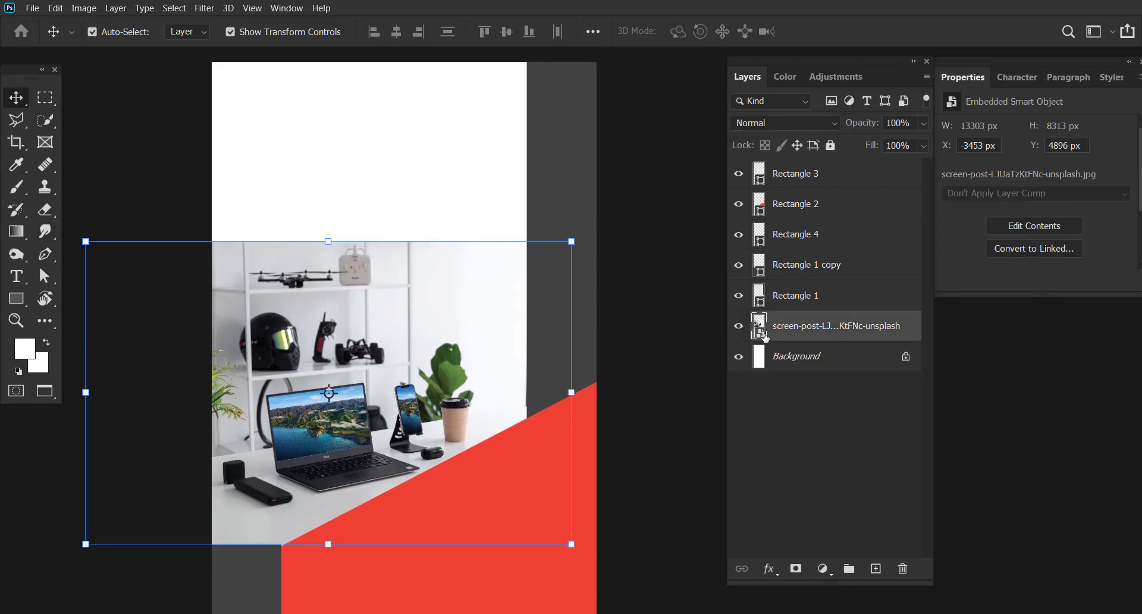
{"action": "left_click", "coordinate": [17, 298]}
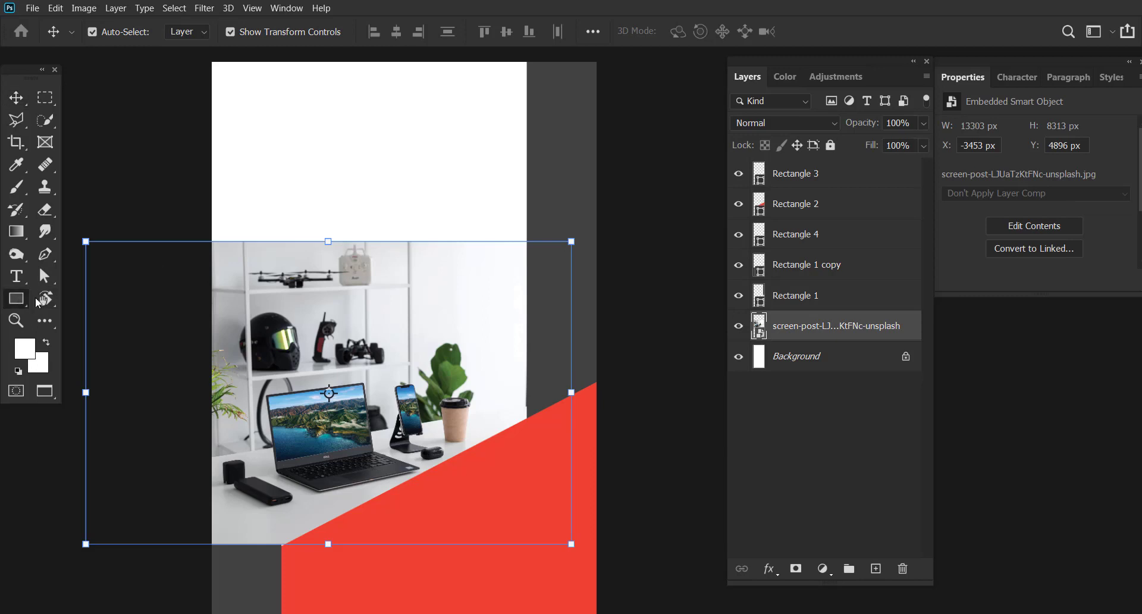
{"action": "left_click_drag", "start_coordinate": [183, 61], "coordinate": [599, 292]}
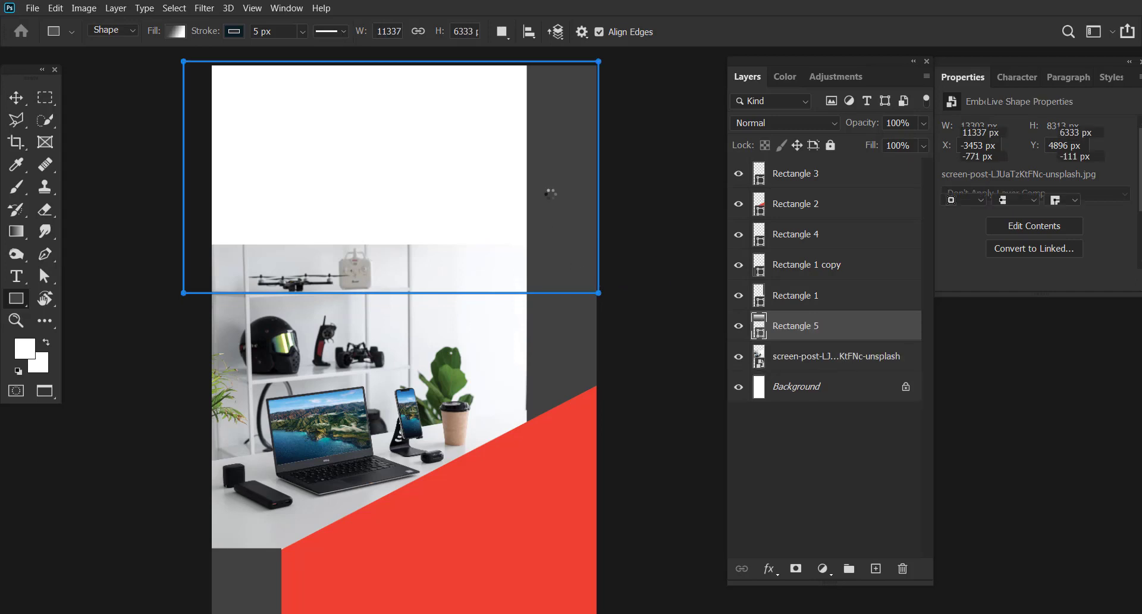
{"action": "left_click", "coordinate": [951, 181]}
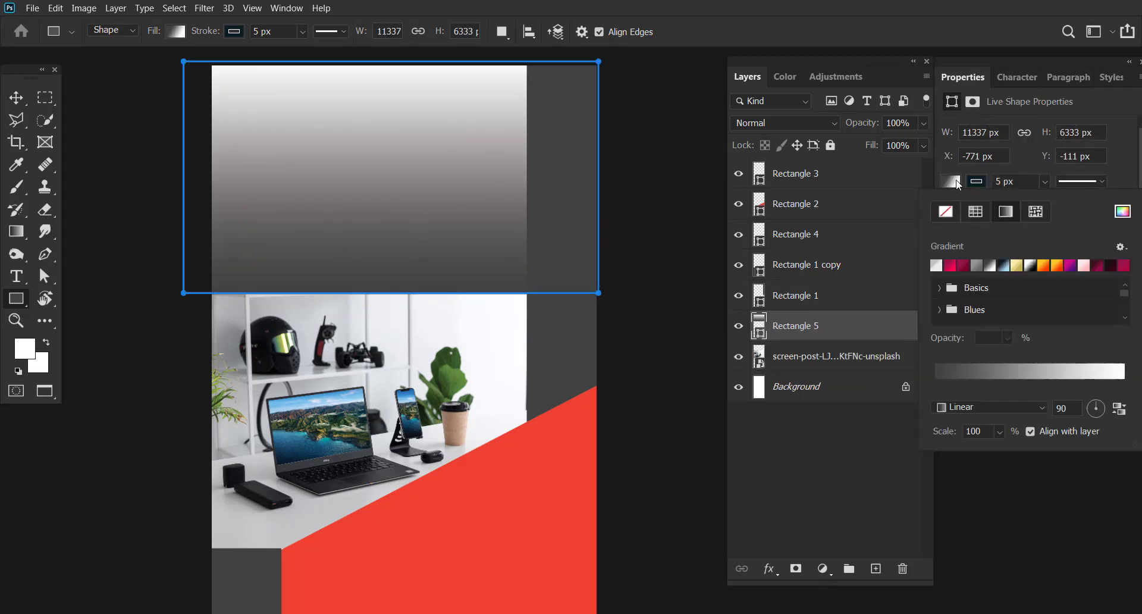
{"action": "left_click", "coordinate": [975, 211]}
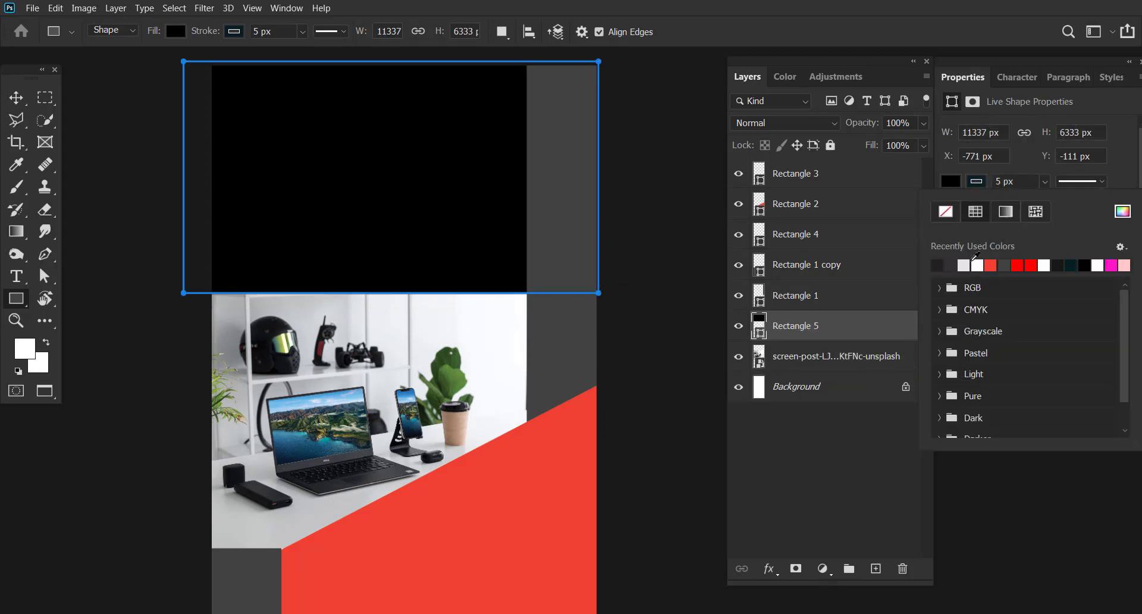
{"action": "left_click", "coordinate": [964, 264]}
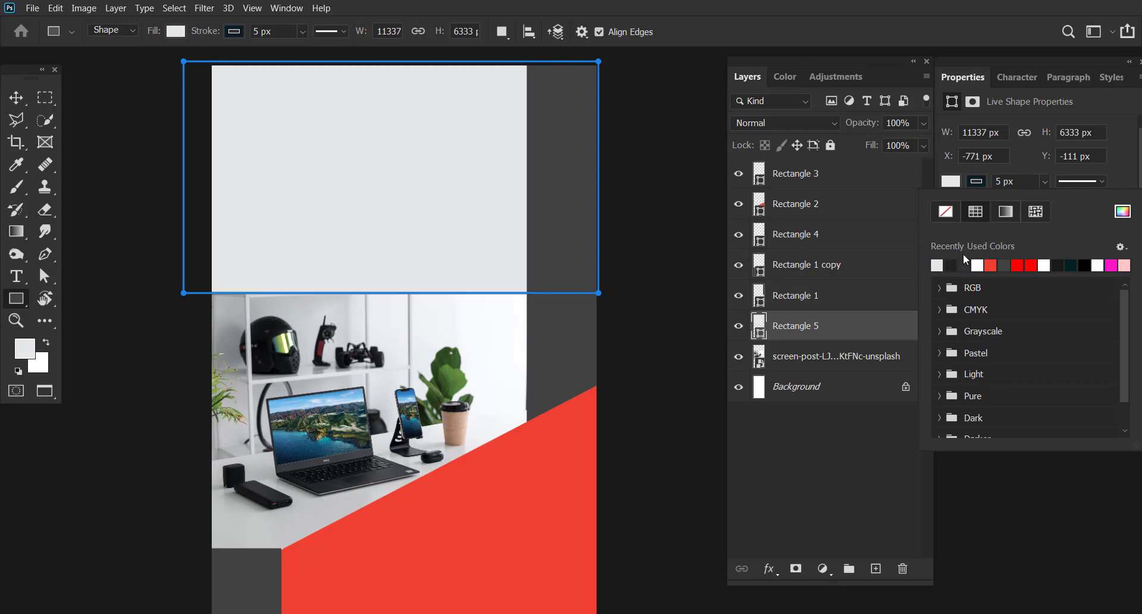
- Remove the stroke from the light gray top rectangle and deselect it
{"action": "left_click", "coordinate": [16, 99]}
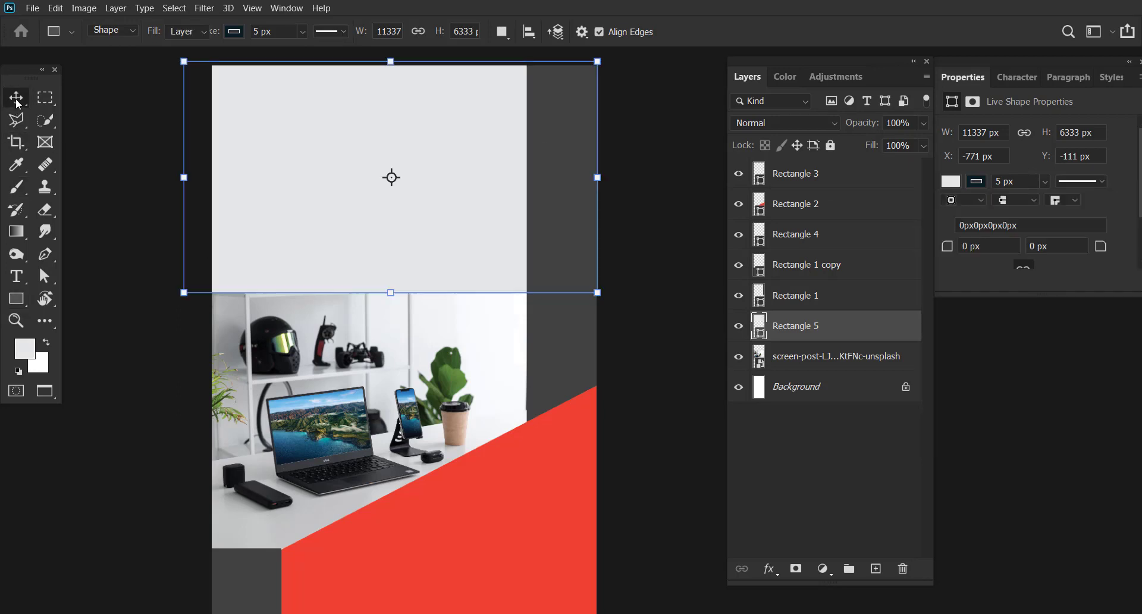
{"action": "left_click", "coordinate": [976, 182]}
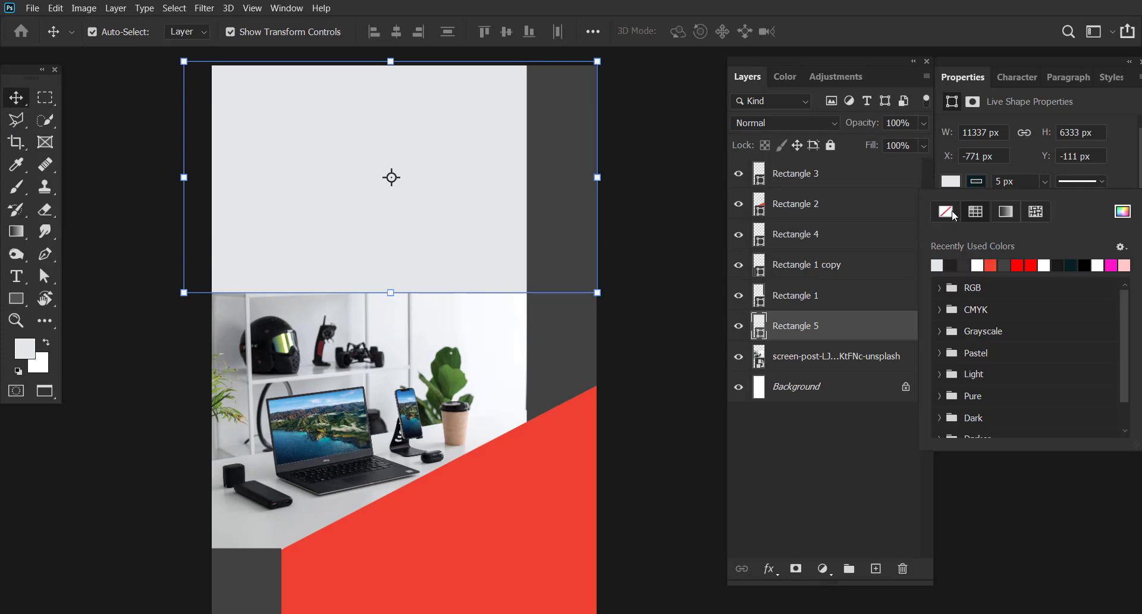
{"action": "left_click", "coordinate": [950, 216]}
{"action": "left_click", "coordinate": [135, 192]}
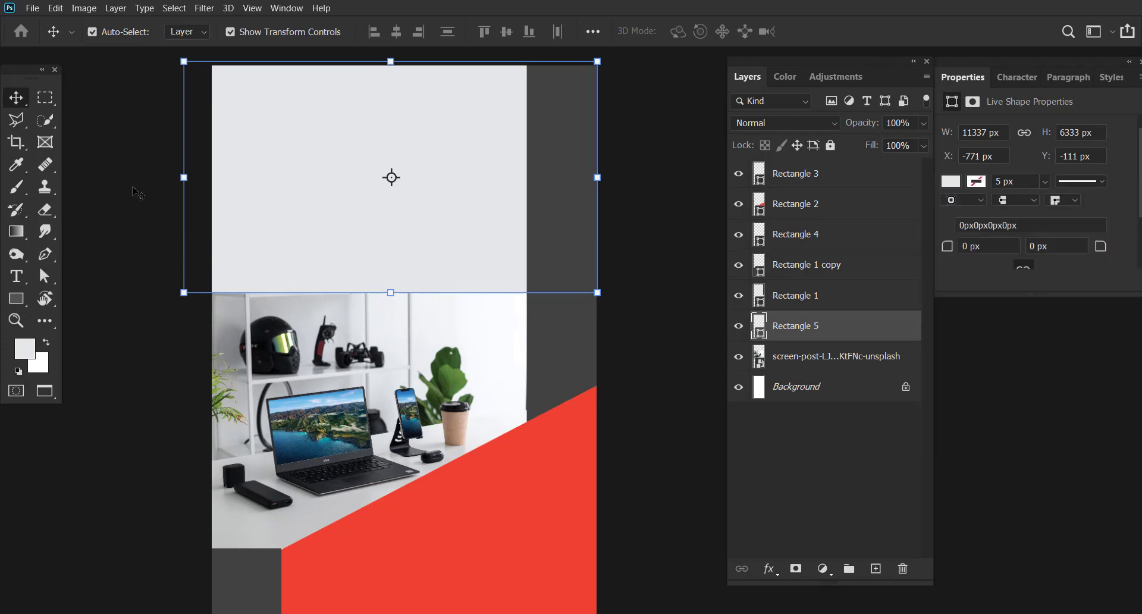
{"action": "left_click", "coordinate": [135, 192]}
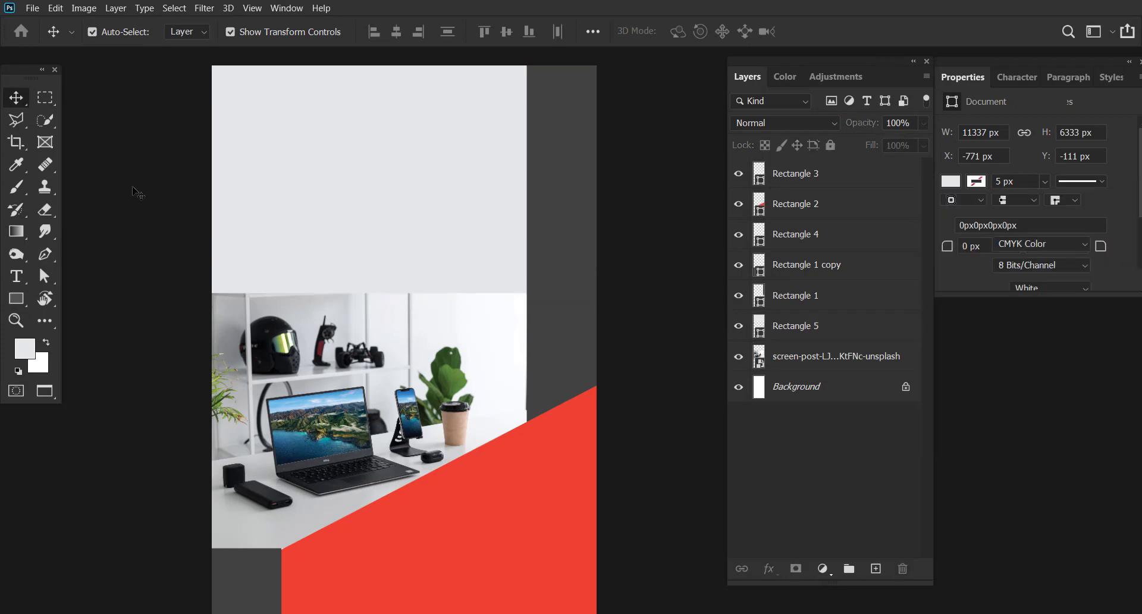
{"action": "left_click_drag", "start_coordinate": [421, 244], "coordinate": [429, 255]}
{"action": "left_click", "coordinate": [638, 240]}
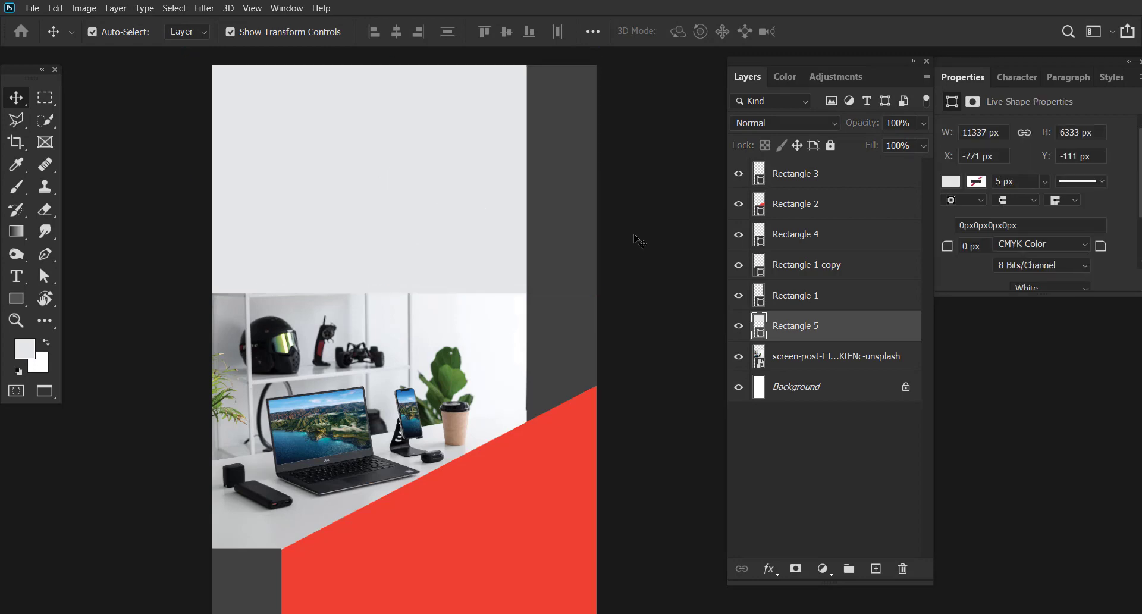
- Draw a circle about 1414 px in diameter near the left edge of the red shape, below the photo
{"action": "left_click_drag", "start_coordinate": [504, 227], "coordinate": [454, 59]}
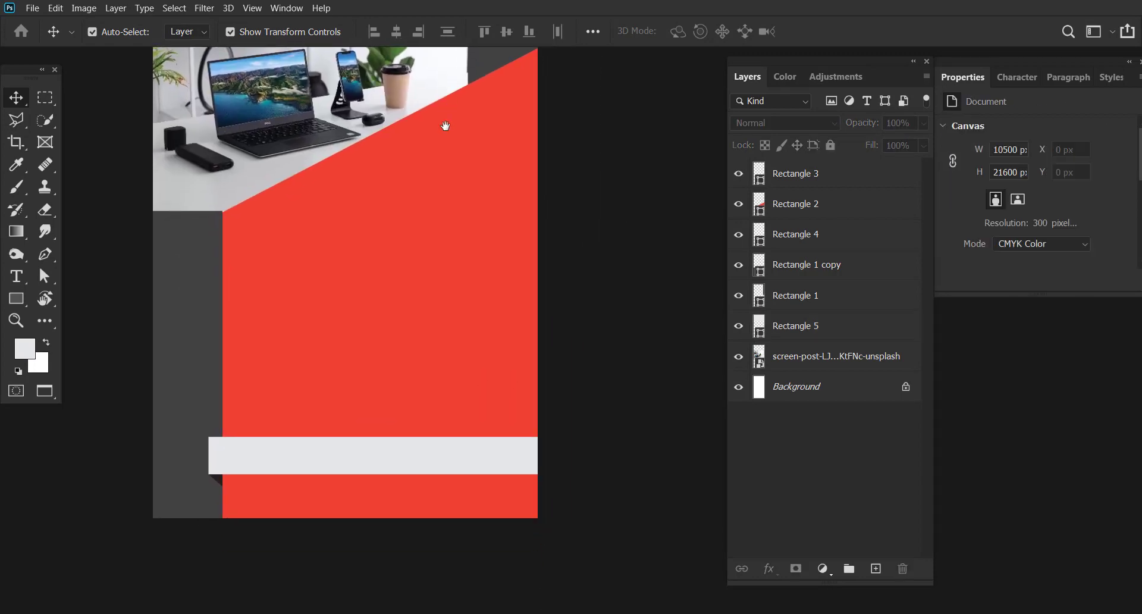
{"action": "left_click_drag", "start_coordinate": [446, 126], "coordinate": [468, 218]}
{"action": "left_click_drag", "start_coordinate": [431, 295], "coordinate": [423, 252]}
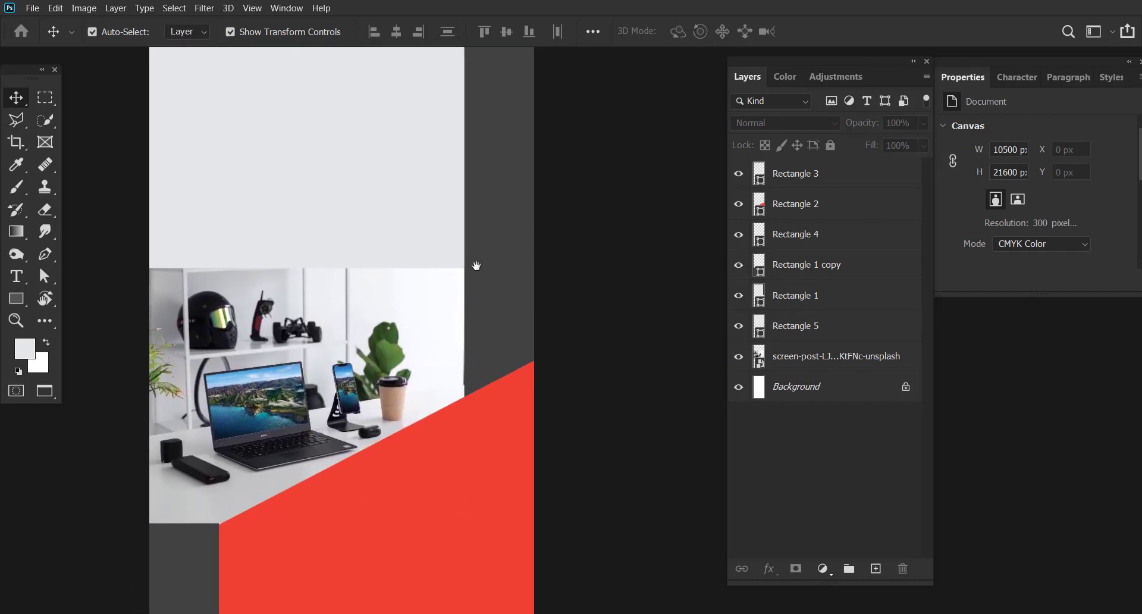
{"action": "left_click_drag", "start_coordinate": [321, 550], "coordinate": [326, 438]}
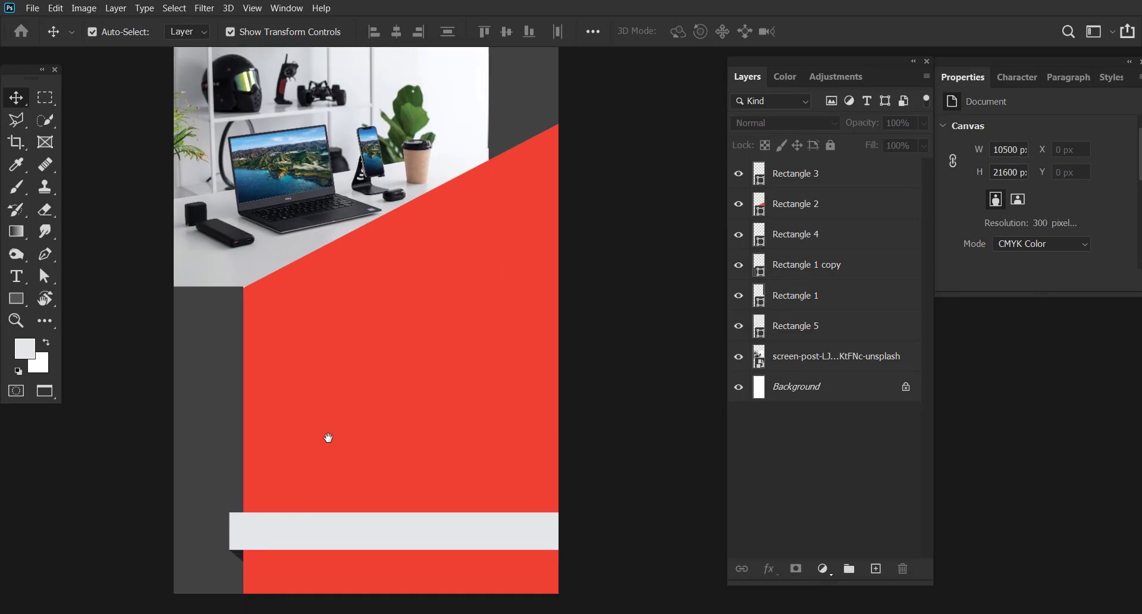
{"action": "left_click", "coordinate": [16, 300]}
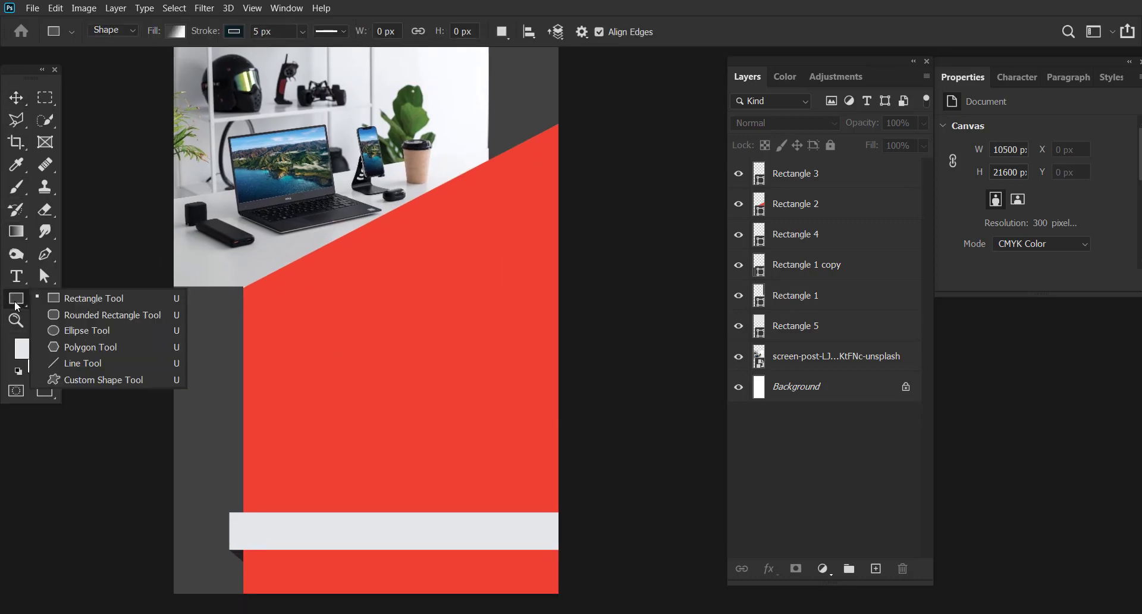
{"action": "left_click", "coordinate": [75, 329]}
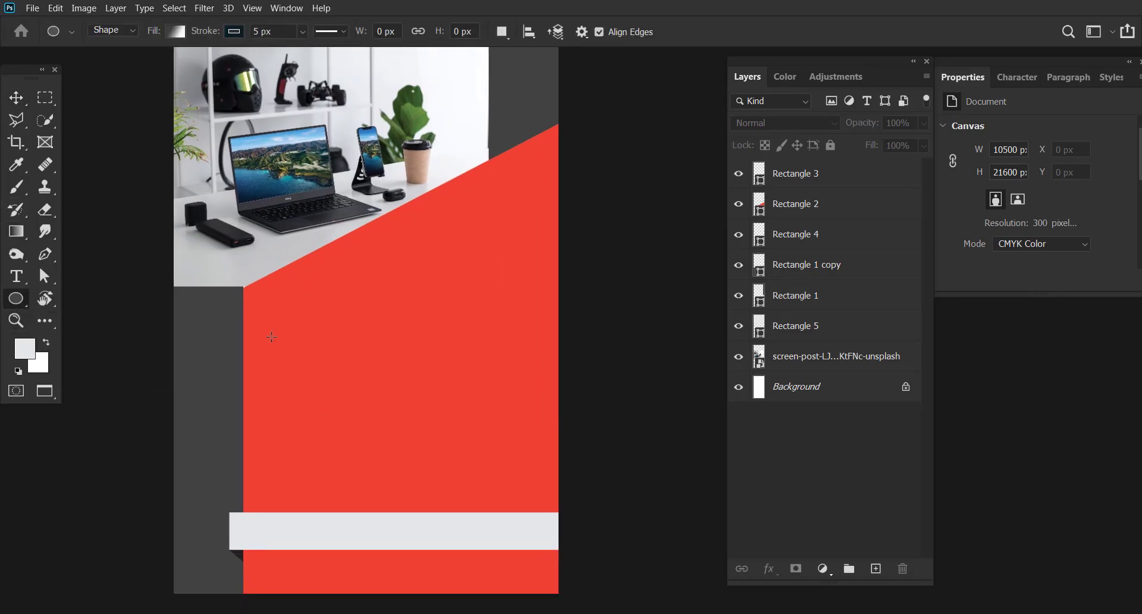
{"action": "left_click_drag", "start_coordinate": [266, 326], "coordinate": [315, 372]}
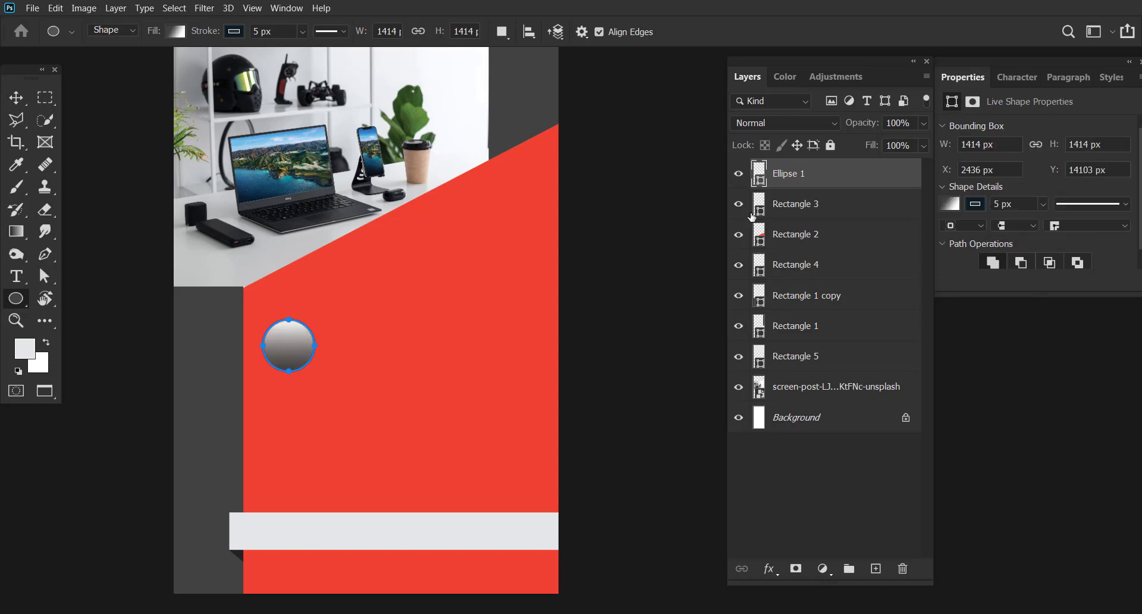
- Fill the circle with the recent light gray and remove its stroke
{"action": "left_click", "coordinate": [950, 204]}
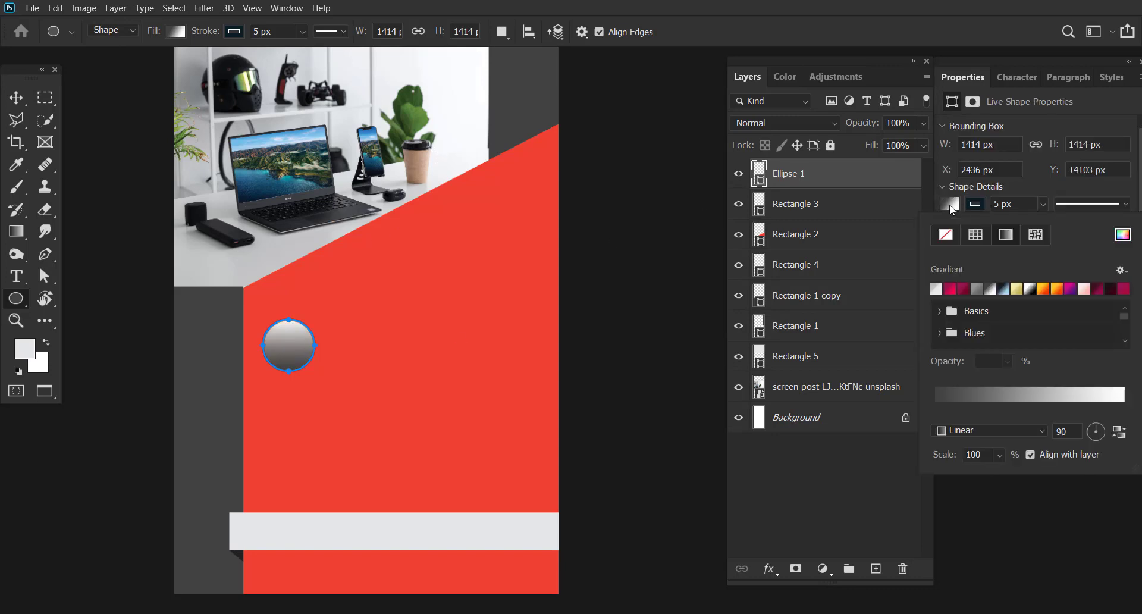
{"action": "left_click", "coordinate": [976, 235]}
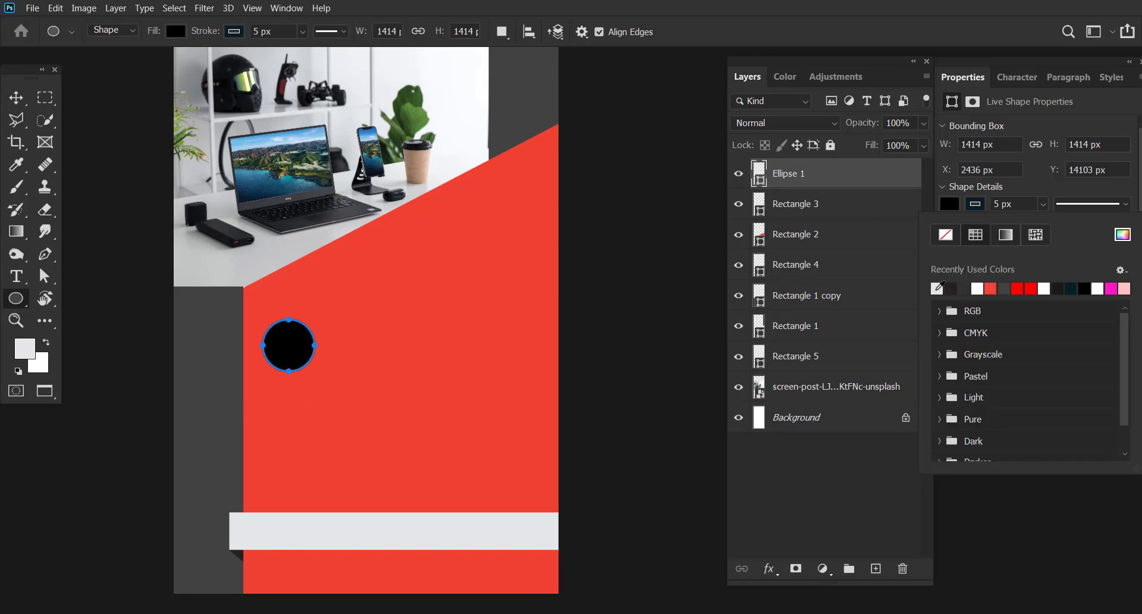
{"action": "left_click", "coordinate": [937, 288]}
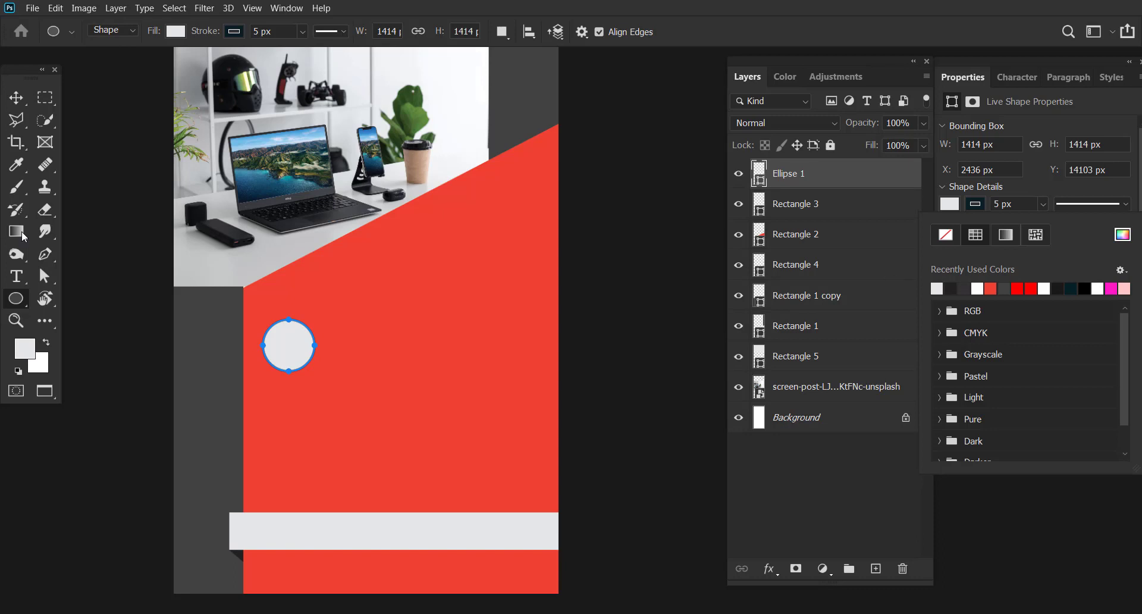
{"action": "left_click", "coordinate": [16, 96]}
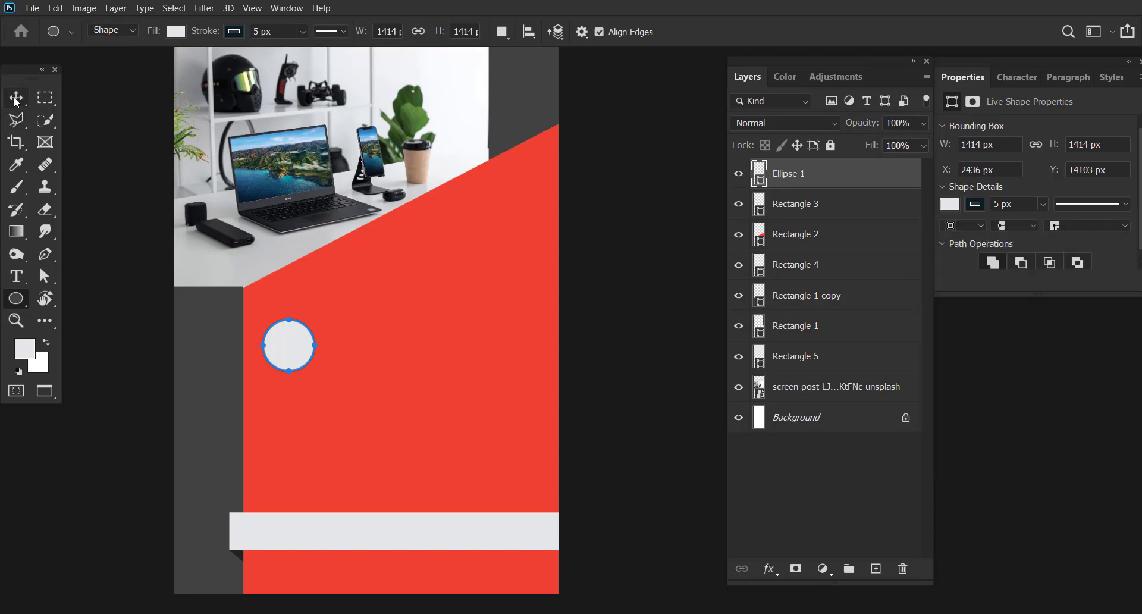
{"action": "left_click", "coordinate": [974, 204]}
{"action": "left_click", "coordinate": [944, 235]}
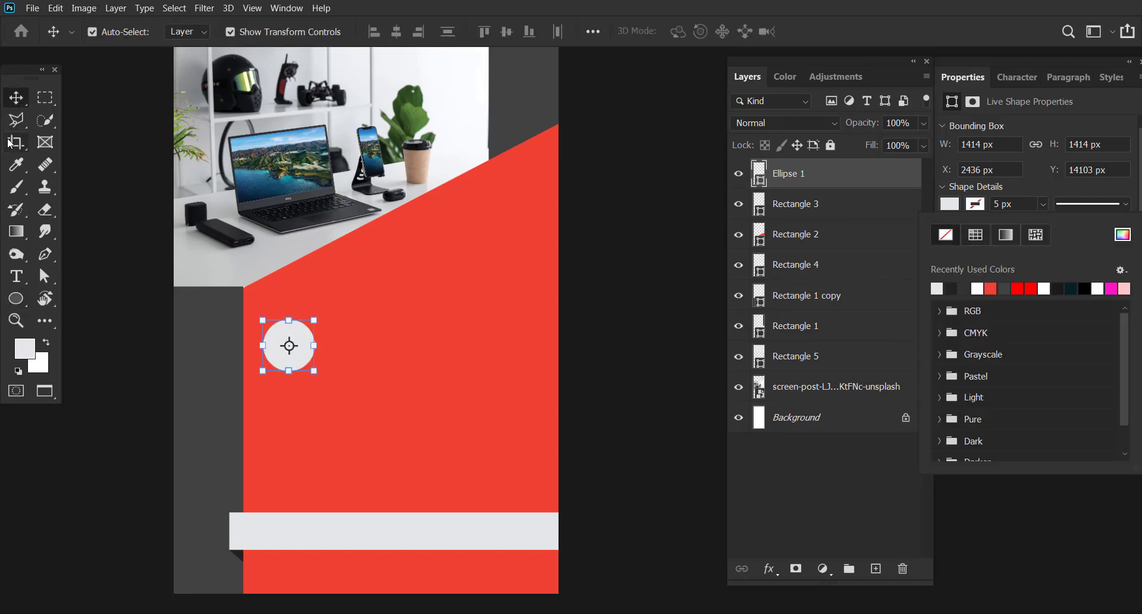
- Enlarge the circle to about 1495 px and stack two copies straight below it, ending just above the light gray bar
{"action": "left_click", "coordinate": [18, 99]}
{"action": "left_click_drag", "start_coordinate": [316, 319], "coordinate": [302, 472]}
{"action": "key", "text": "Return"}
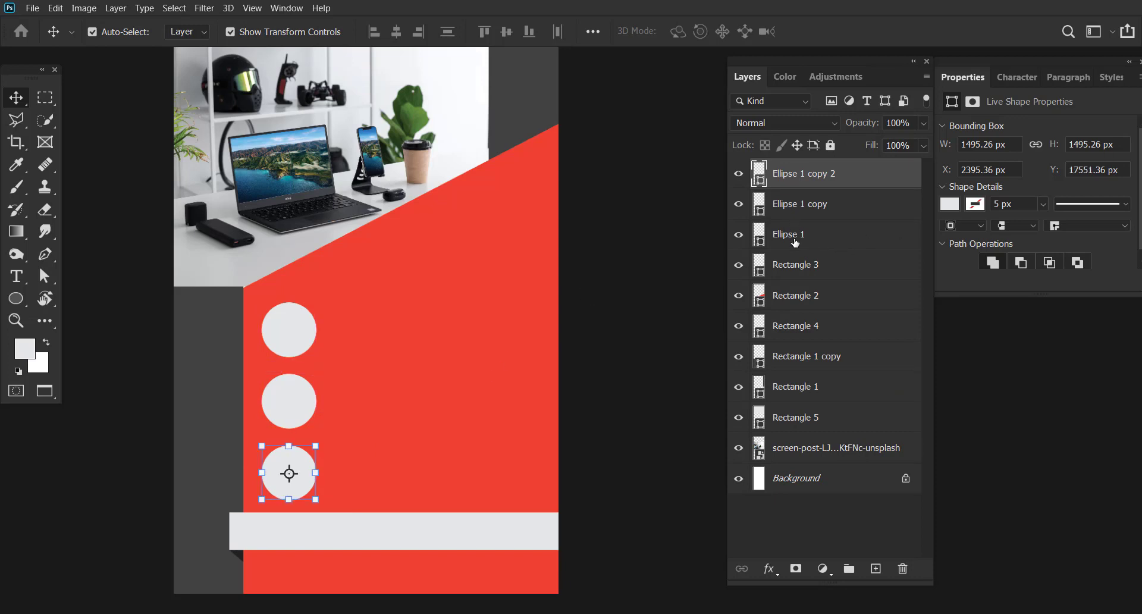
- Select the three circle layers, distribute their vertical spacing evenly, and deselect them
{"action": "left_click", "coordinate": [797, 236], "text": "shift"}
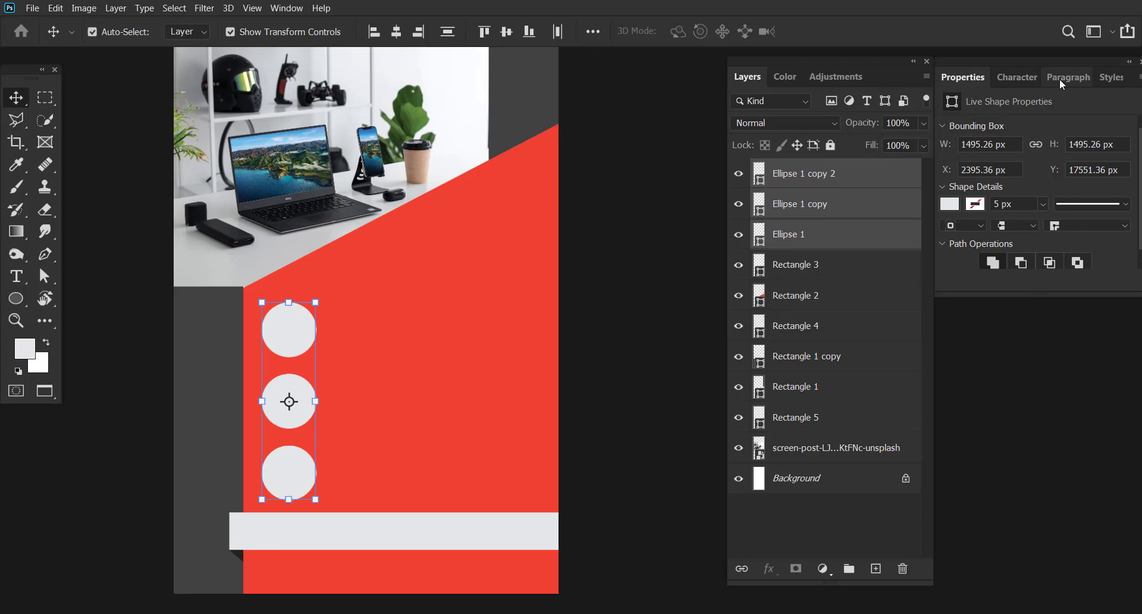
{"action": "left_click_drag", "start_coordinate": [1029, 59], "coordinate": [1008, 66]}
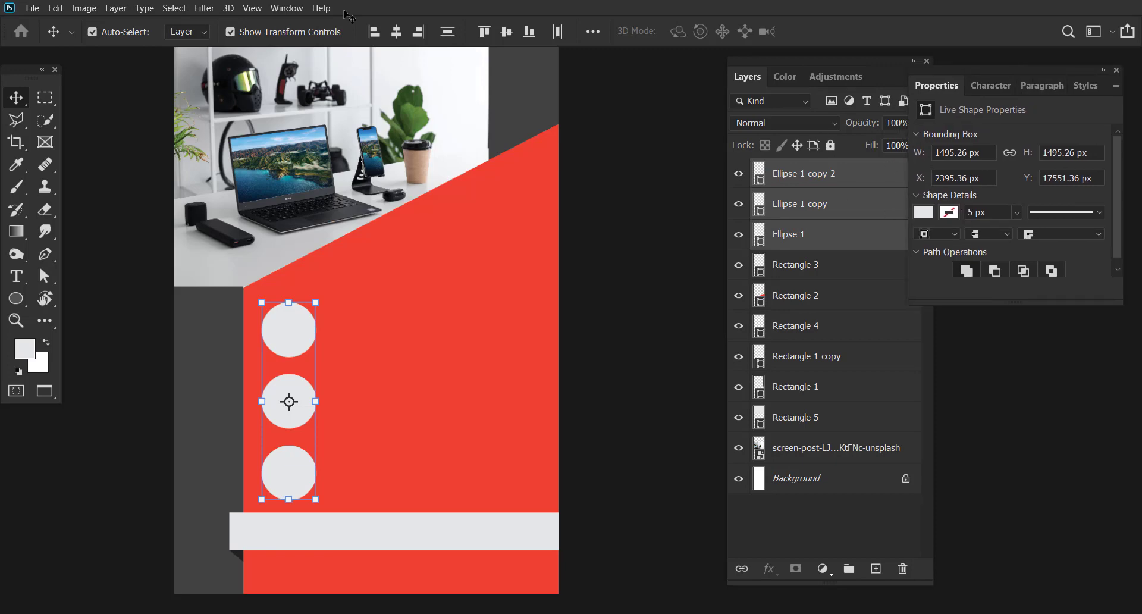
{"action": "left_click", "coordinate": [287, 9]}
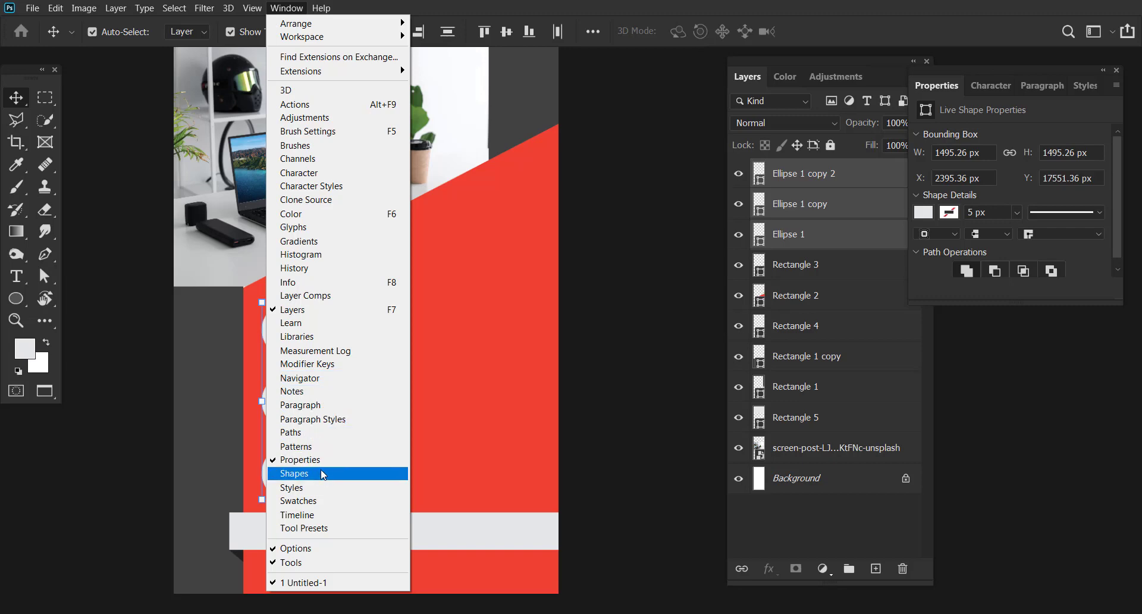
{"action": "left_click", "coordinate": [489, 3]}
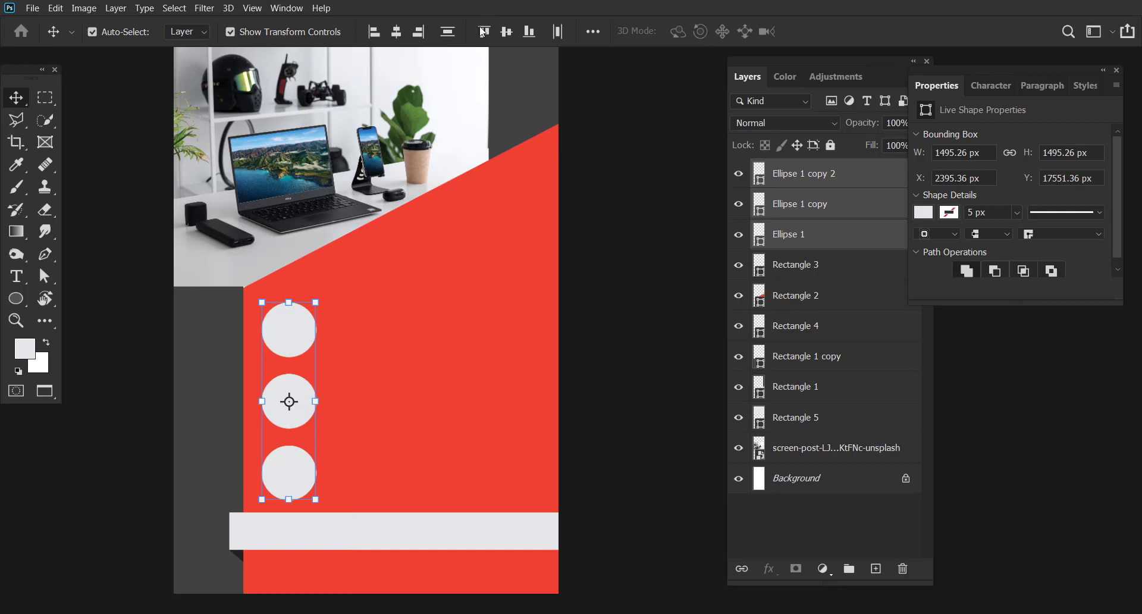
{"action": "left_click", "coordinate": [593, 32]}
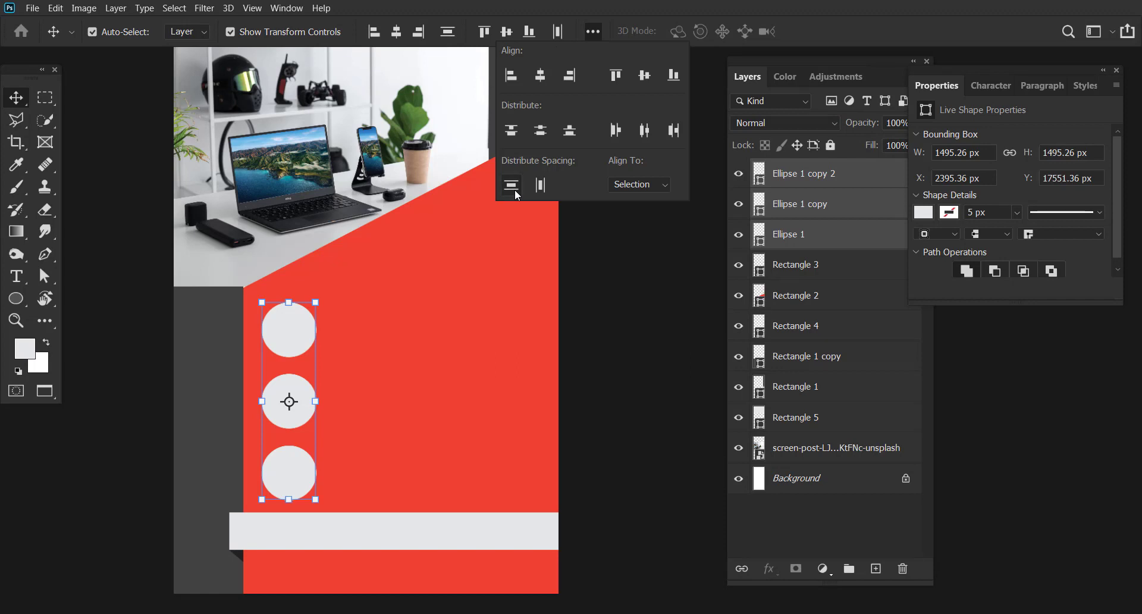
{"action": "left_click", "coordinate": [646, 184]}
{"action": "left_click", "coordinate": [639, 199]}
{"action": "left_click", "coordinate": [26, 104]}
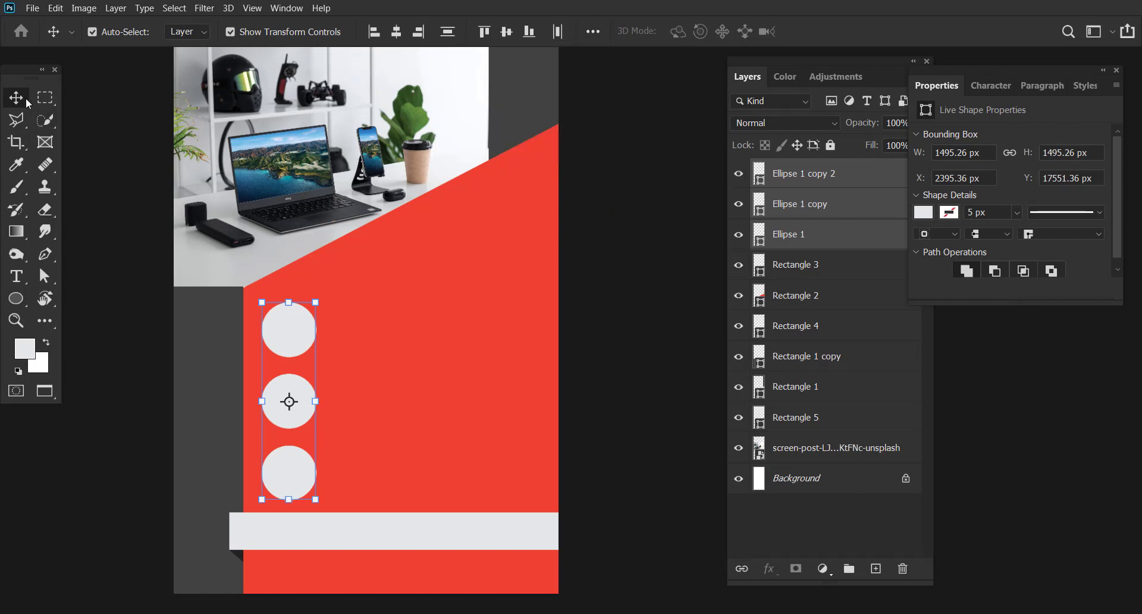
{"action": "left_click", "coordinate": [618, 338]}
- Nudge the lower-left dark gray strip slightly down to Y 13257 px, leaving a thin gap below the photo, and deselect it
{"action": "left_click_drag", "start_coordinate": [349, 275], "coordinate": [354, 273]}
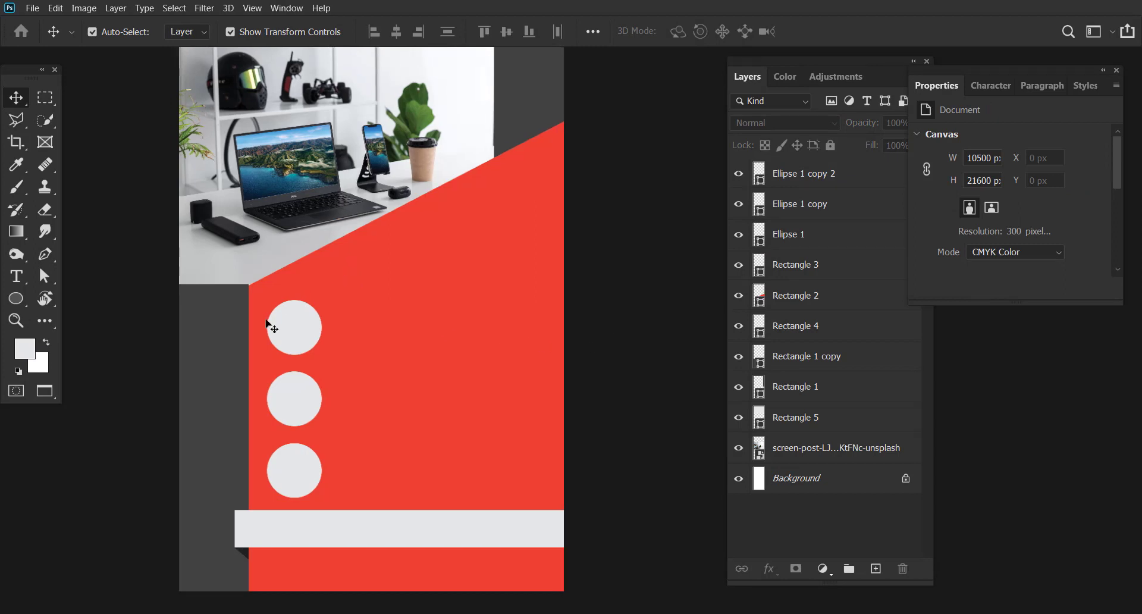
{"action": "left_click", "coordinate": [237, 305]}
{"action": "left_click", "coordinate": [581, 288]}
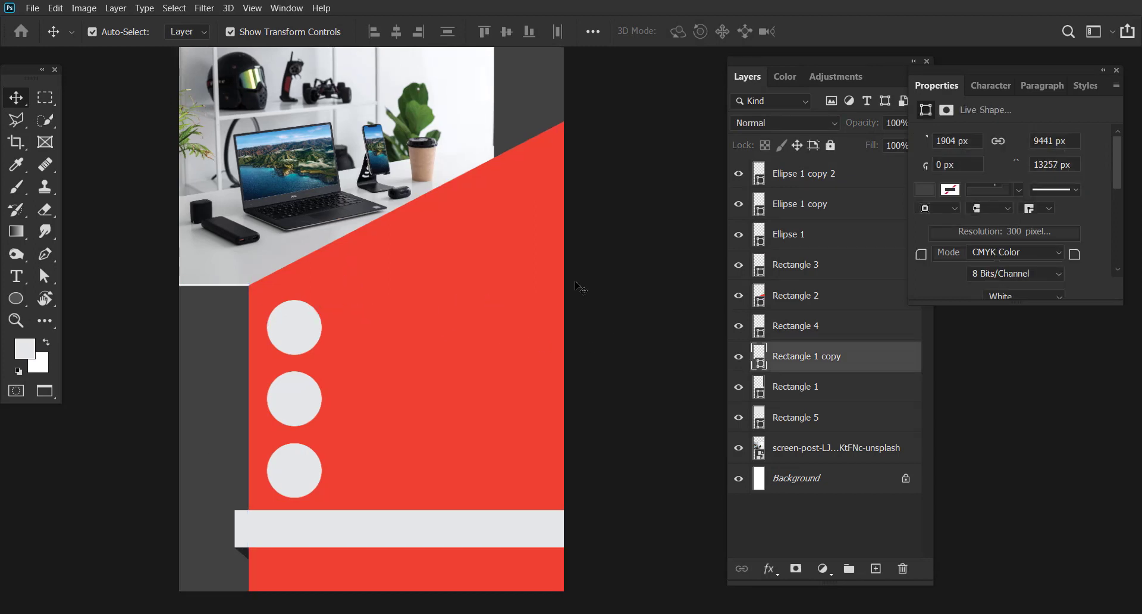
{"action": "left_click_drag", "start_coordinate": [458, 380], "coordinate": [420, 298]}
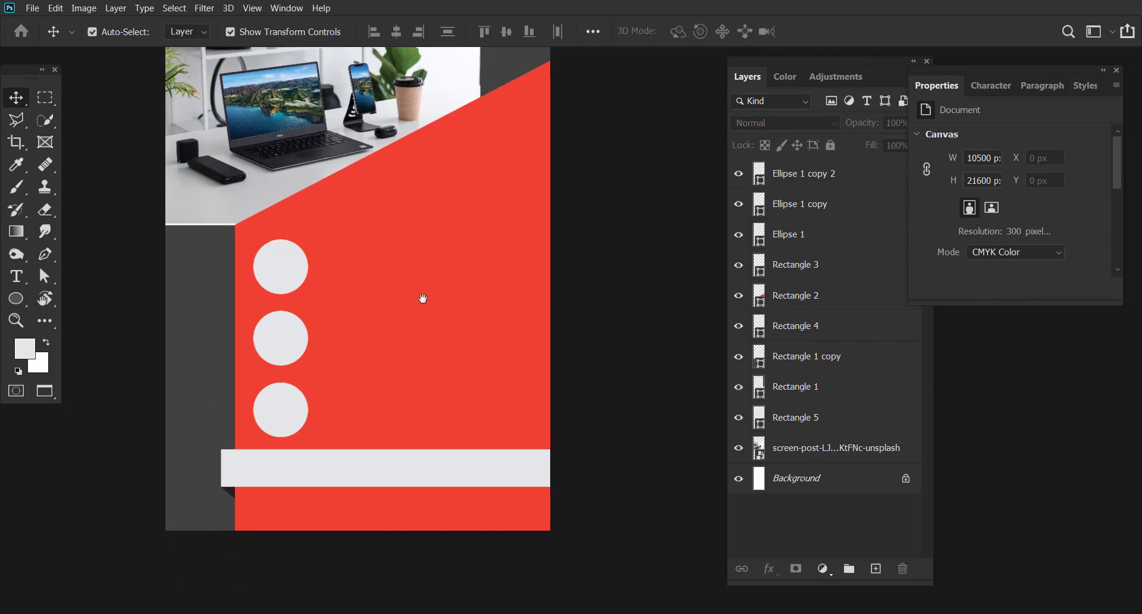
{"action": "scroll", "coordinate": [416, 268], "scroll_direction": "up", "scroll_amount": 5}
{"action": "scroll", "coordinate": [406, 369], "scroll_direction": "up", "scroll_amount": 2}
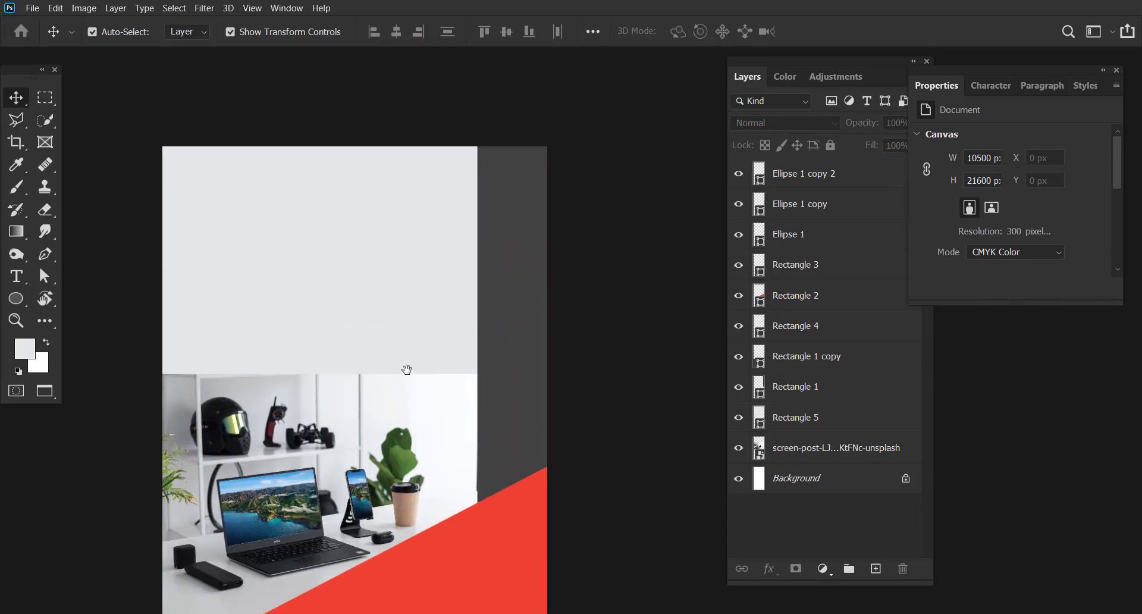
{"action": "scroll", "coordinate": [377, 428], "scroll_direction": "down", "scroll_amount": 6}
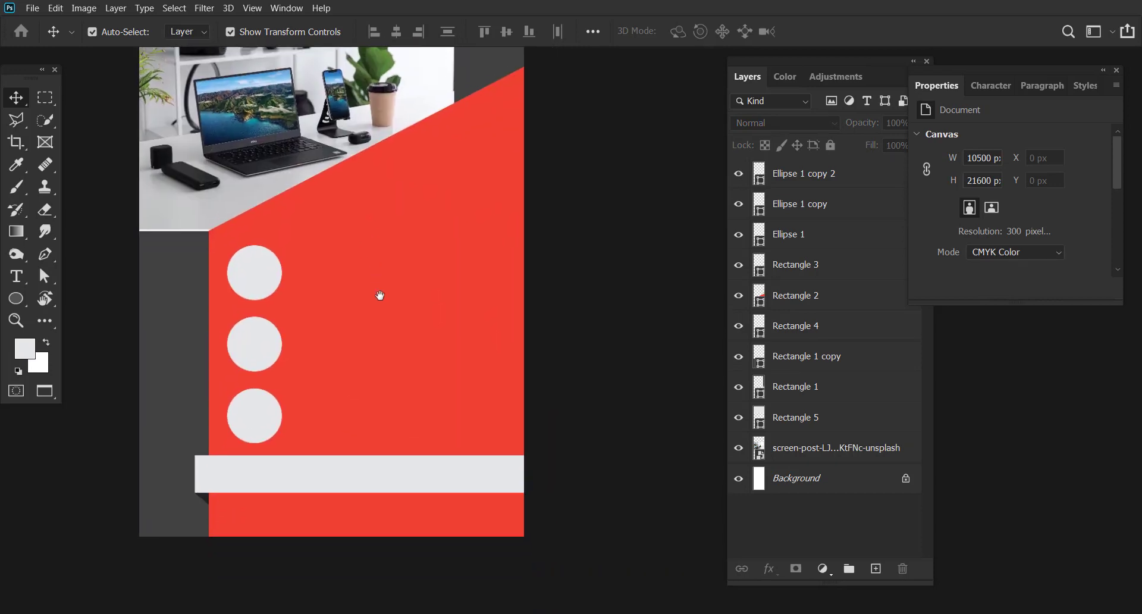
{"action": "scroll", "coordinate": [377, 315], "scroll_direction": "up", "scroll_amount": 3}
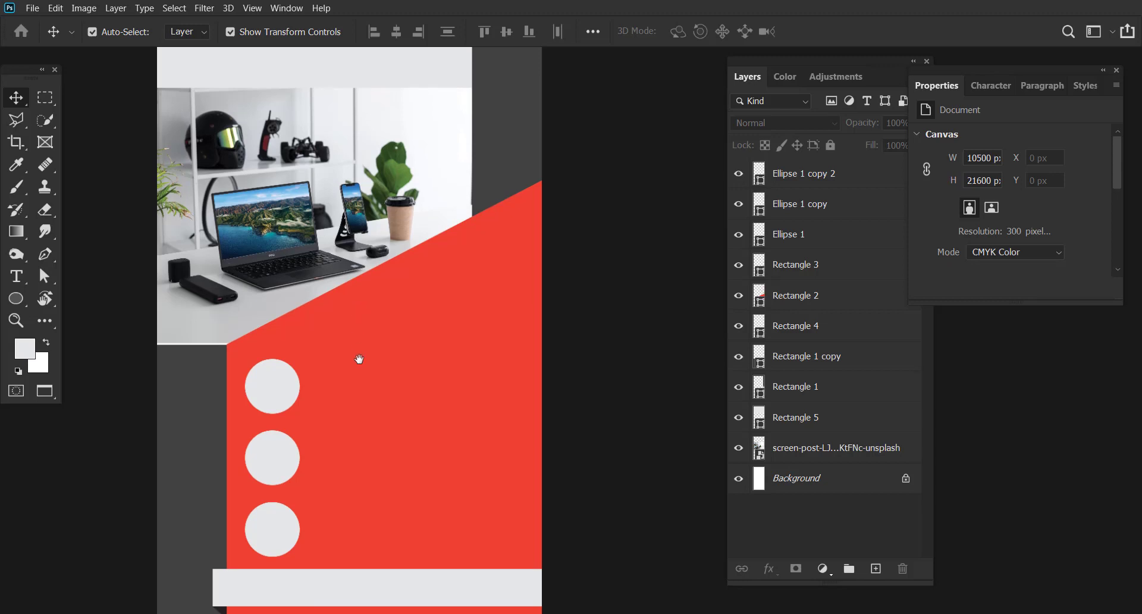
- Start a white Lato text line on the red shape above the circles and select all its text
{"action": "scroll", "coordinate": [369, 351], "scroll_direction": "down", "scroll_amount": 1}
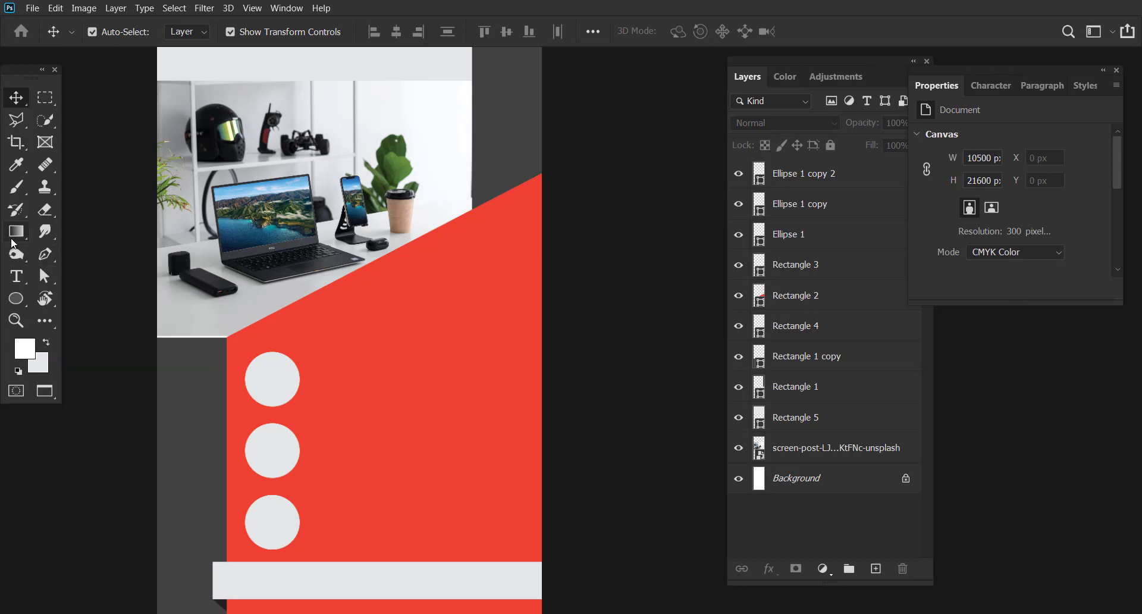
{"action": "key", "text": "t"}
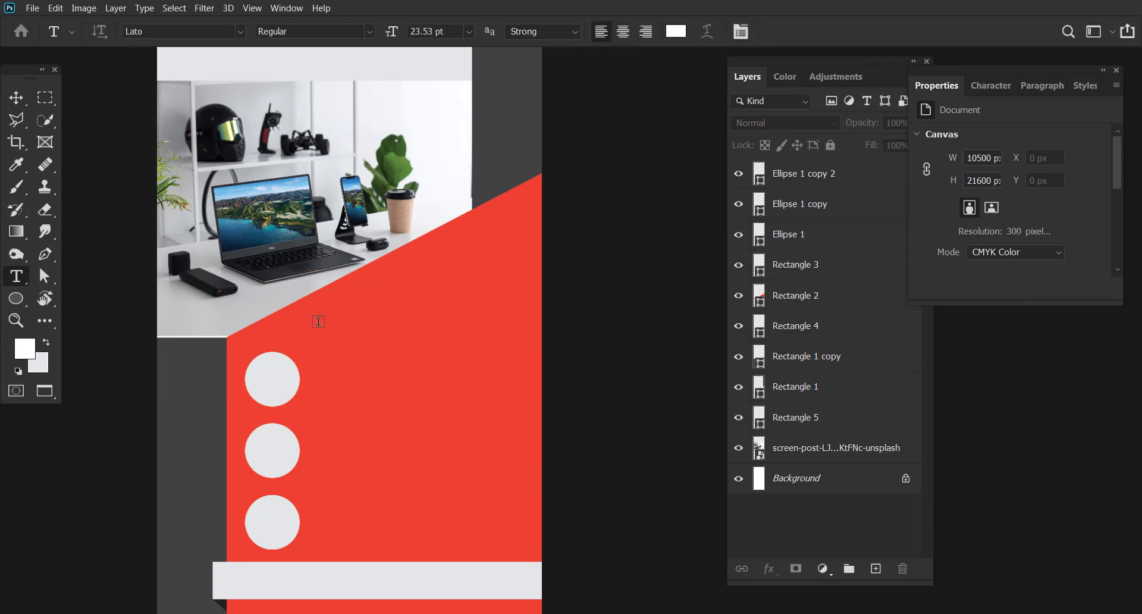
{"action": "left_click", "coordinate": [318, 321]}
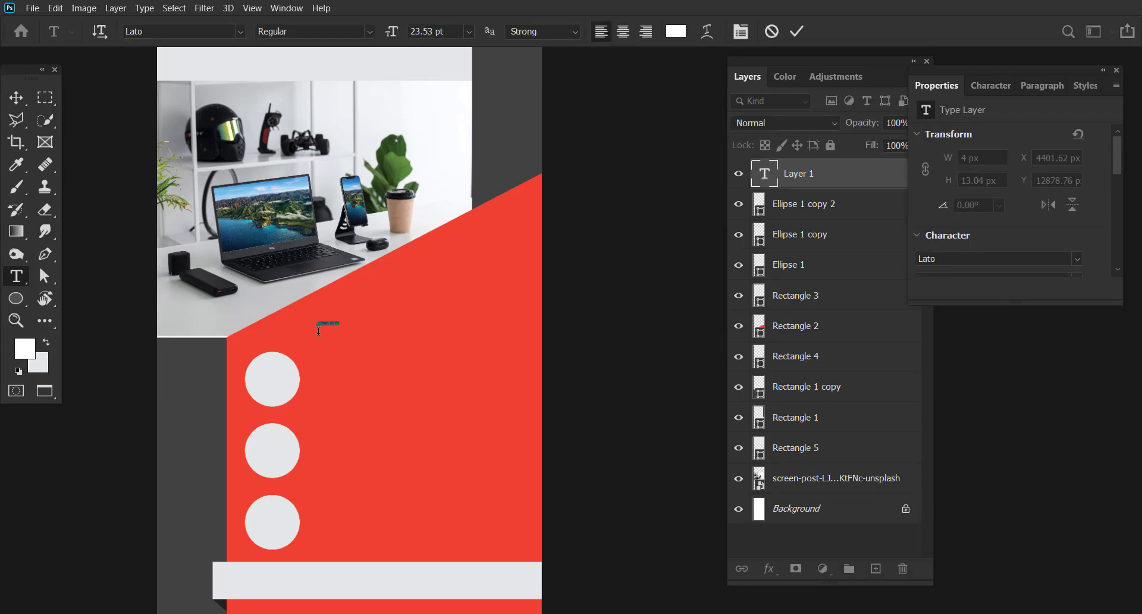
{"action": "left_click", "coordinate": [318, 331]}
{"action": "key", "text": "ctrl+a"}
- Set the new text to 100 pt with faux bold and all caps
{"action": "left_click", "coordinate": [989, 89]}
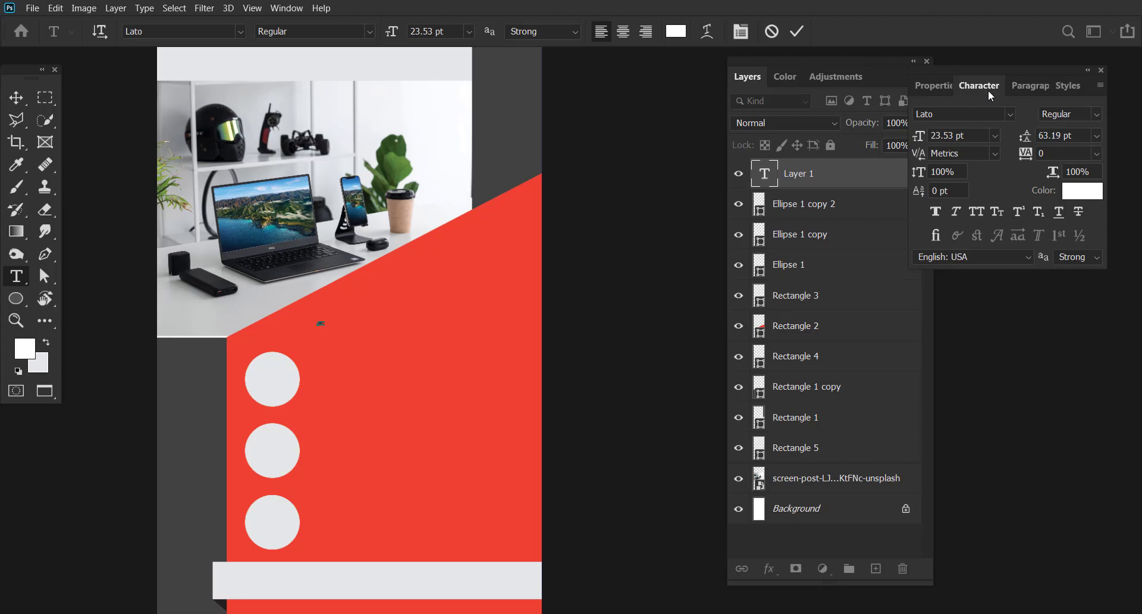
{"action": "left_click", "coordinate": [994, 136]}
{"action": "left_click", "coordinate": [982, 345]}
{"action": "left_click", "coordinate": [957, 135]}
{"action": "type", "text": "100"}
{"action": "key", "text": "Return"}
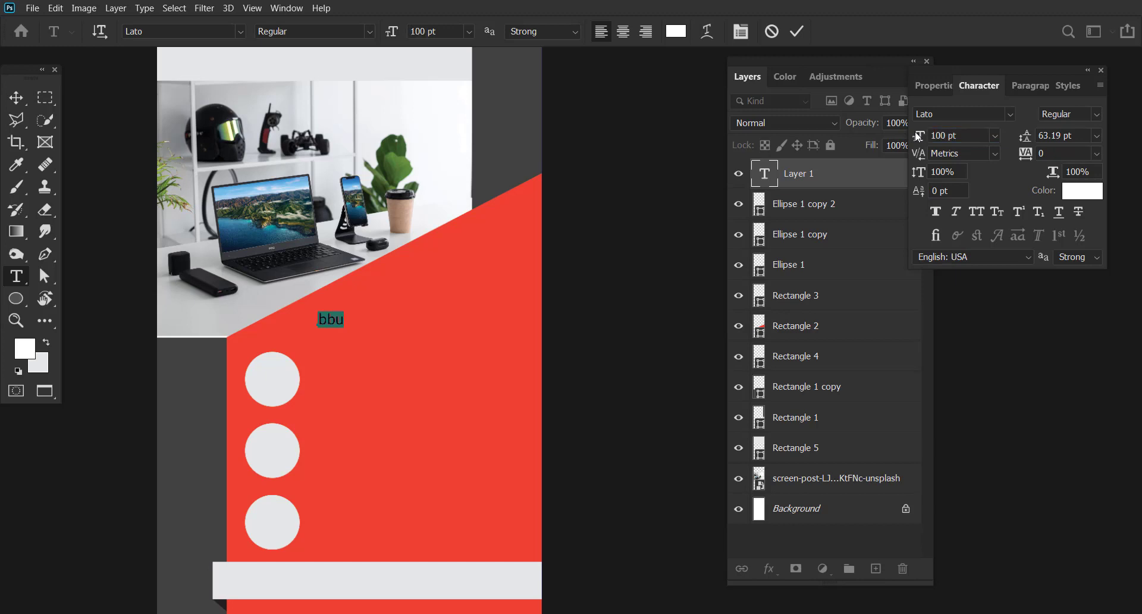
{"action": "left_click", "coordinate": [936, 213]}
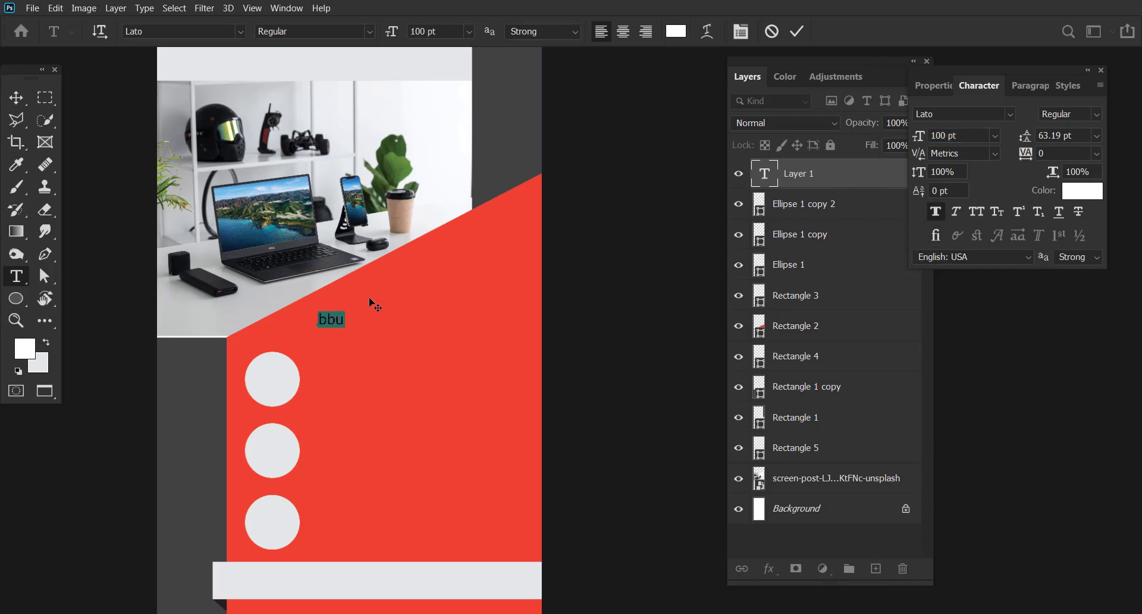
{"action": "left_click", "coordinate": [973, 212]}
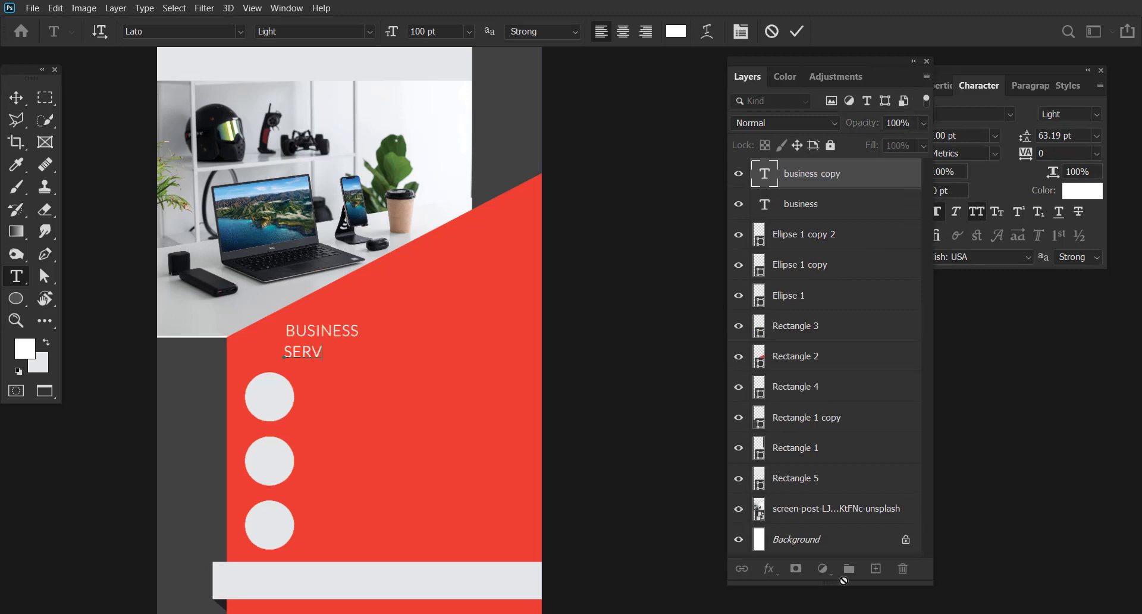
- Complete the copied line below BUSINESS as SERVICE and set its font style to Lato Black
{"action": "type", "text": "ICE"}
{"action": "key", "text": "shift+Home"}
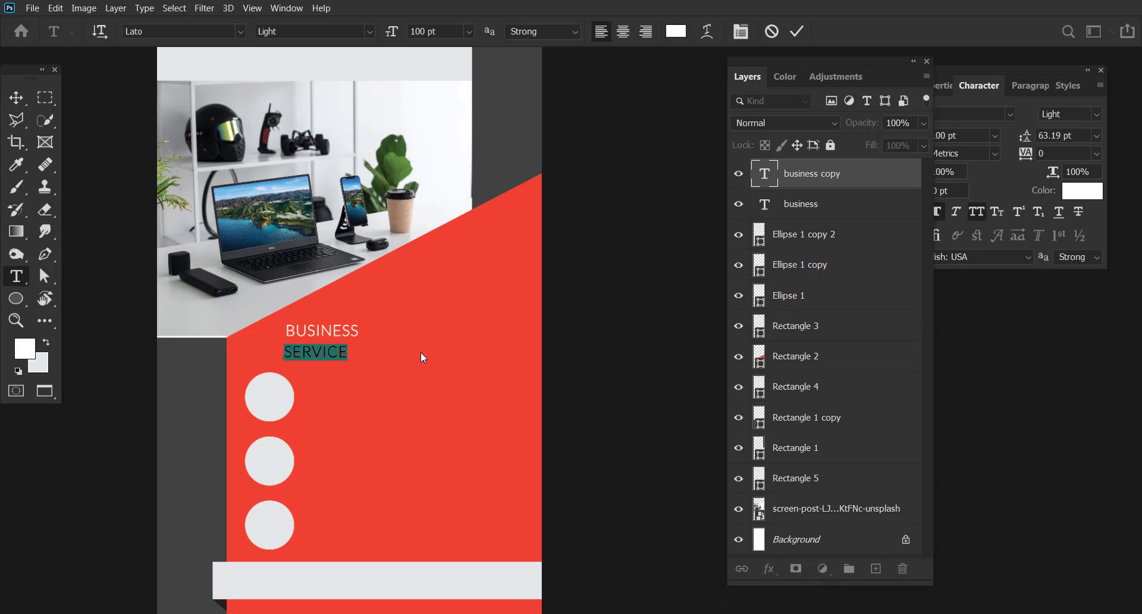
{"action": "left_click", "coordinate": [1099, 113]}
{"action": "left_click", "coordinate": [1076, 237]}
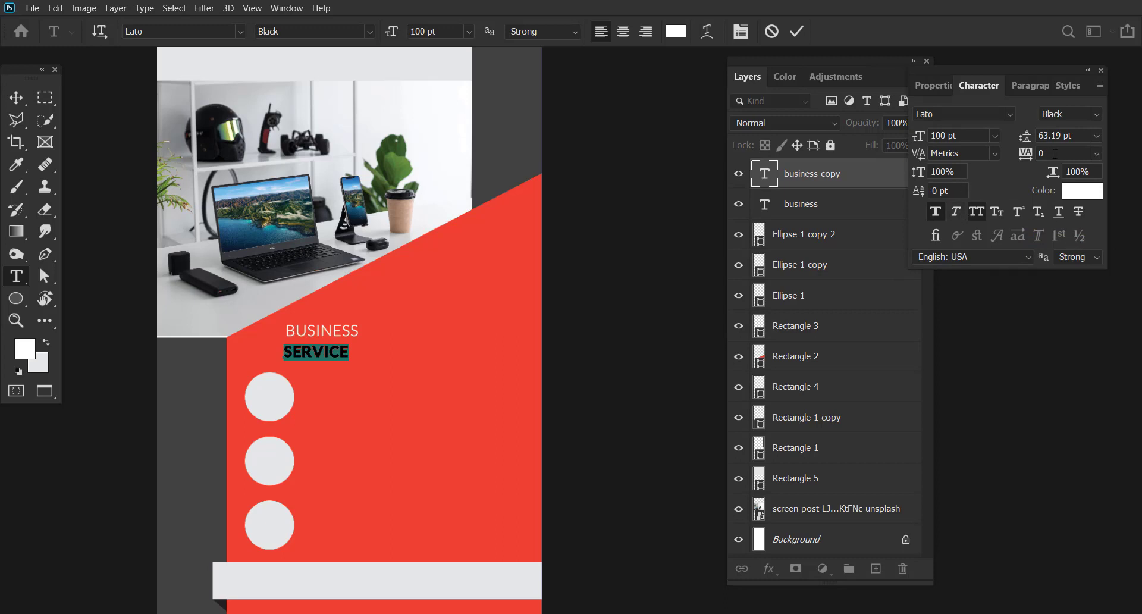
- Set SERVICE to a tracking of 25 and a size of 120 pt, and commit the text
{"action": "left_click", "coordinate": [1096, 154]}
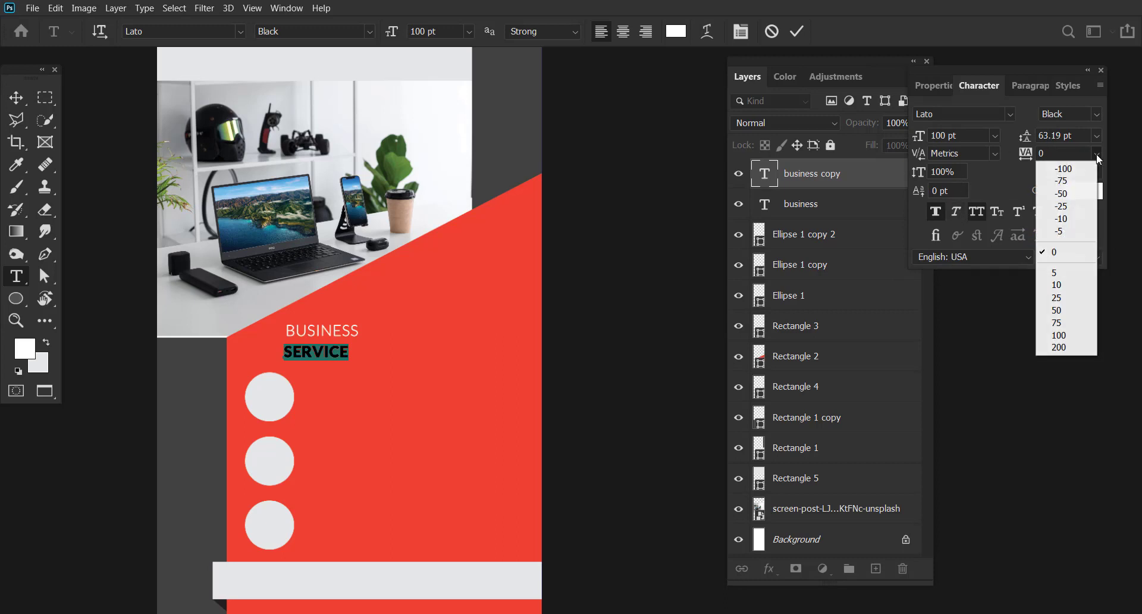
{"action": "left_click", "coordinate": [1059, 278]}
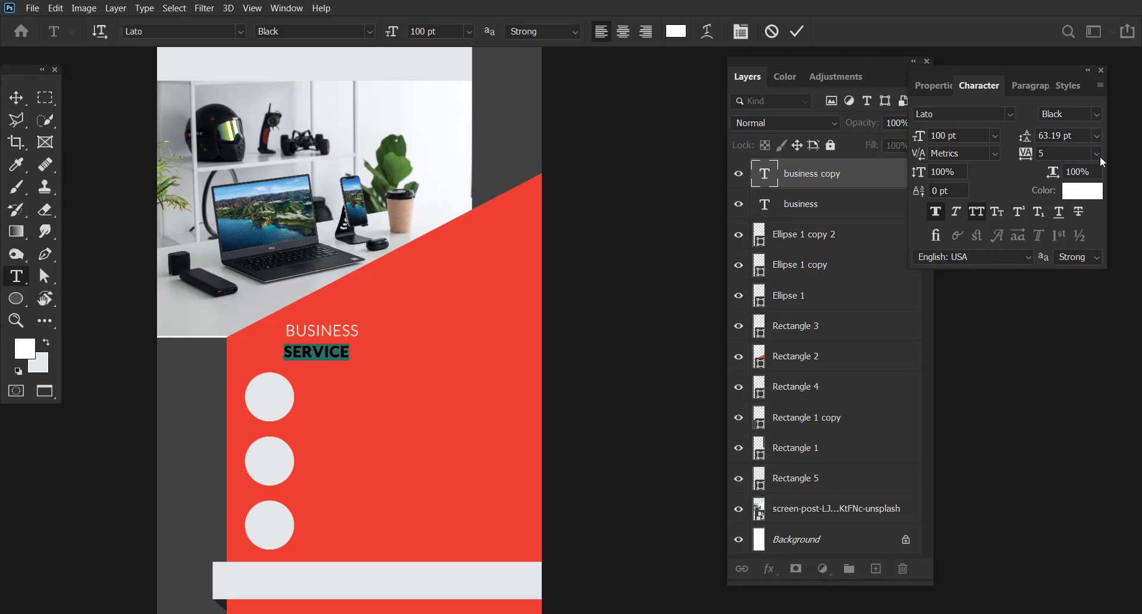
{"action": "left_click", "coordinate": [1096, 153]}
{"action": "left_click", "coordinate": [1064, 298]}
{"action": "left_click", "coordinate": [951, 136]}
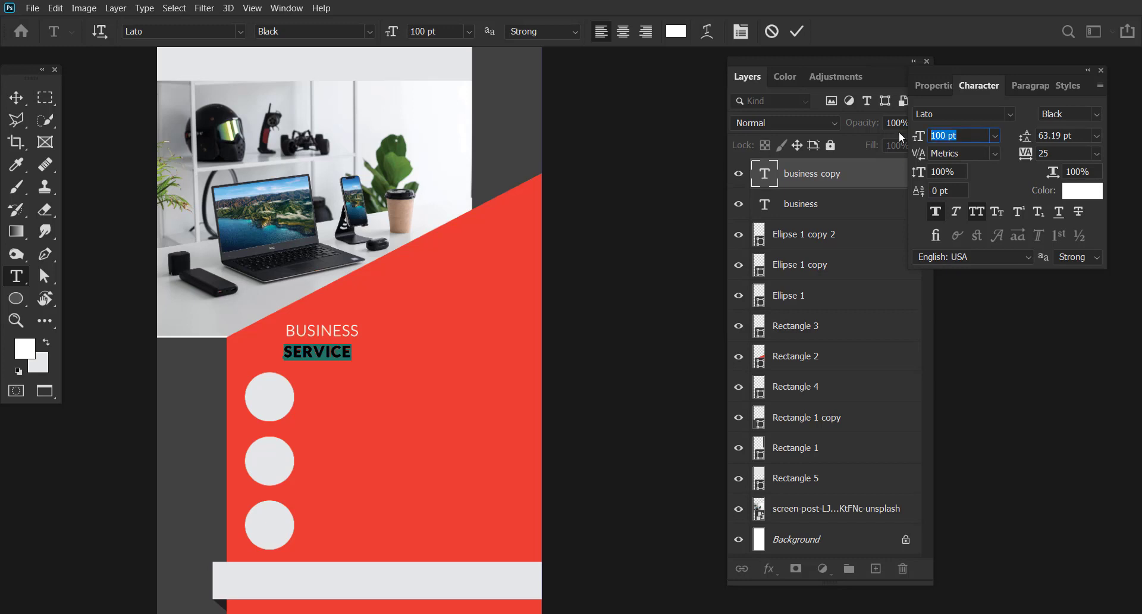
{"action": "type", "text": "120"}
{"action": "key", "text": "Return"}
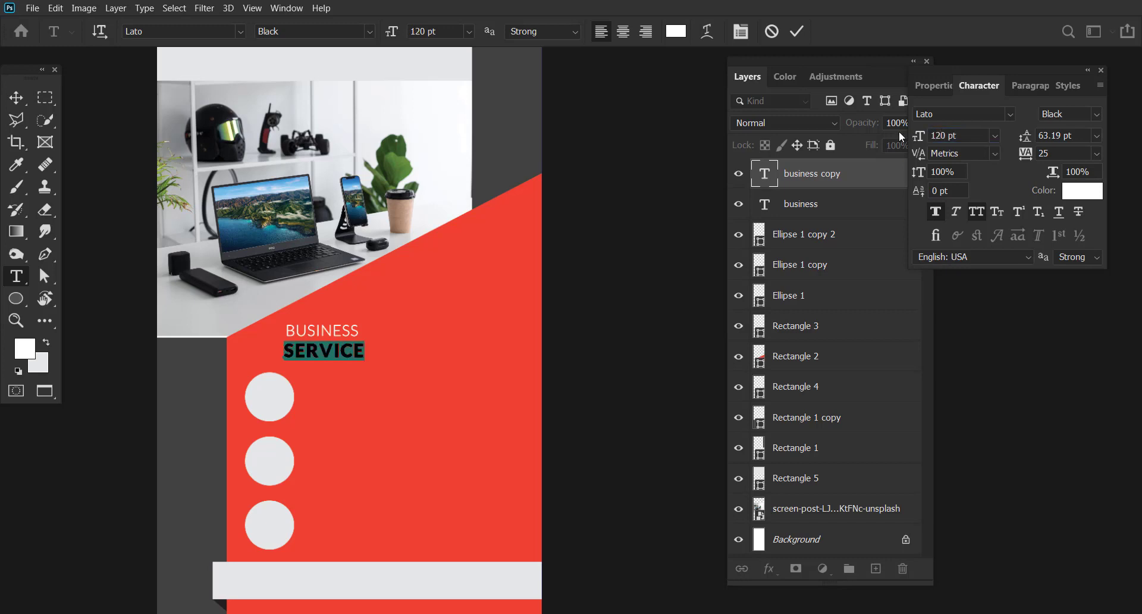
{"action": "left_click", "coordinate": [796, 31]}
{"action": "key", "text": "v"}
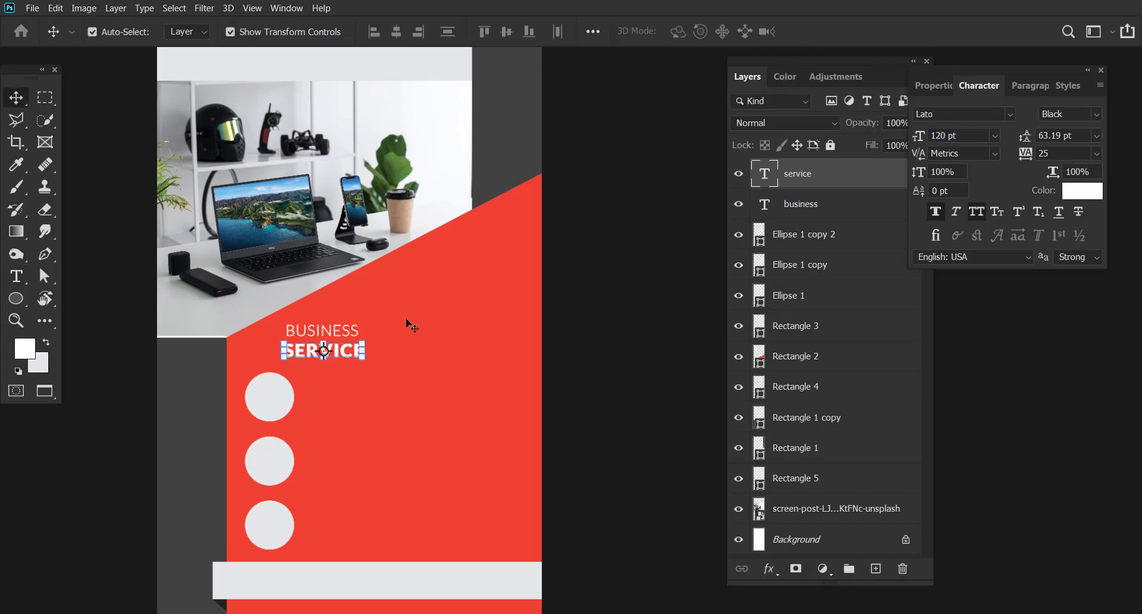
- Turn off the display of transform controls and deselect the SERVICE text
{"action": "key", "text": "ctrl+t"}
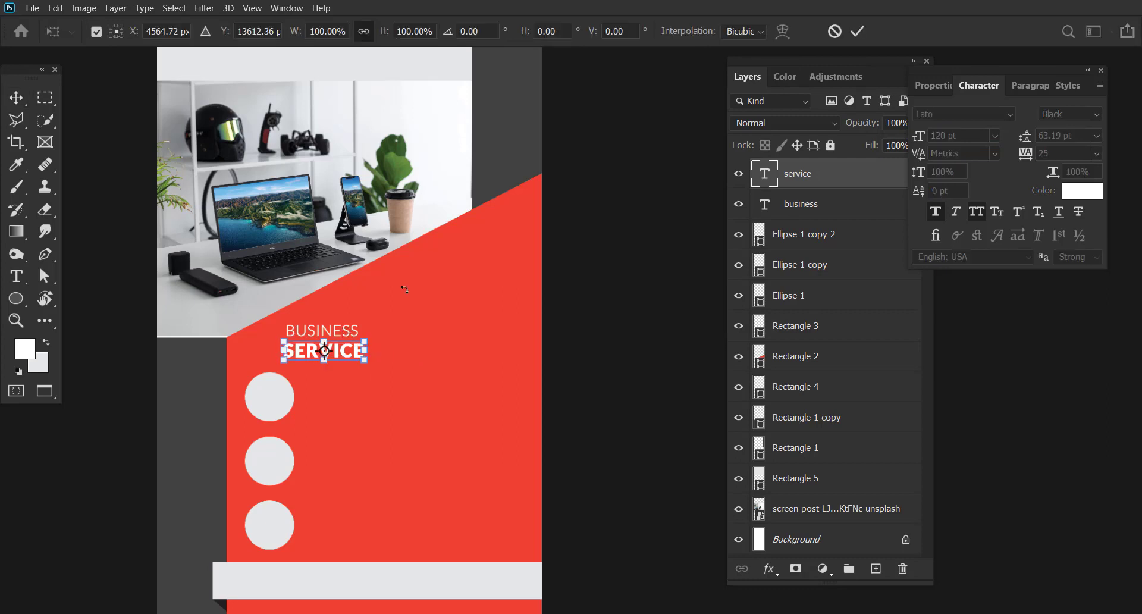
{"action": "left_click", "coordinate": [858, 32]}
{"action": "left_click", "coordinate": [325, 335]}
{"action": "left_click", "coordinate": [16, 98]}
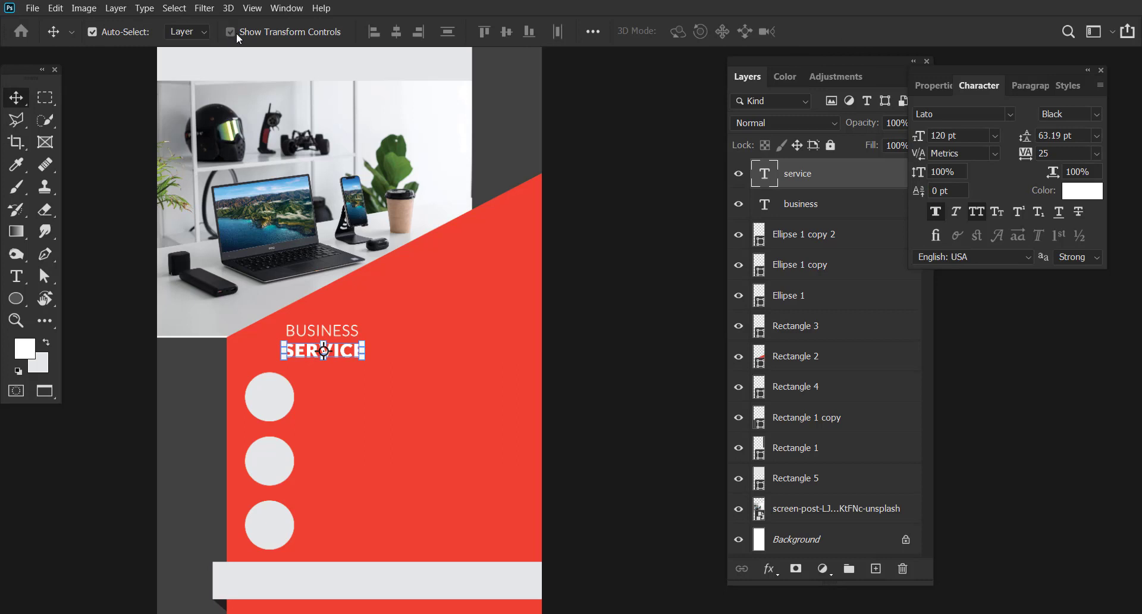
{"action": "left_click", "coordinate": [230, 31]}
{"action": "left_click", "coordinate": [630, 326]}
- Duplicate the BUSINESS text to just after SERVICE and nudge the copy to leave a small word gap
{"action": "left_click_drag", "start_coordinate": [318, 330], "coordinate": [399, 352]}
{"action": "key", "text": "Right"}
{"action": "key", "text": "Right"}
{"action": "key", "text": "Right"}
{"action": "key", "text": "Right"}
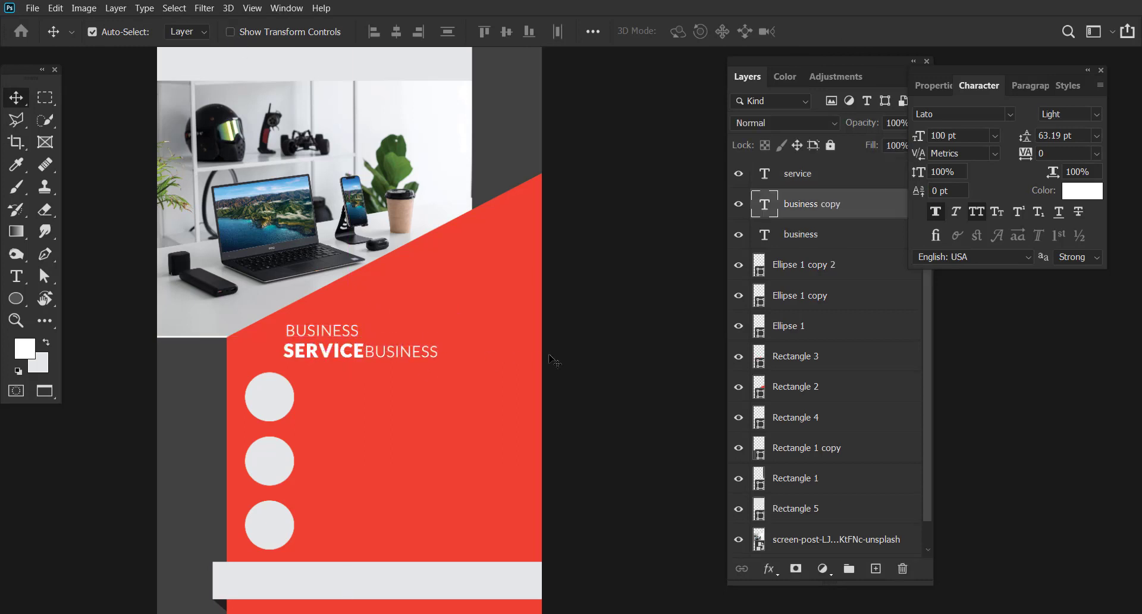
{"action": "key", "text": "Down"}
{"action": "key", "text": "Down"}
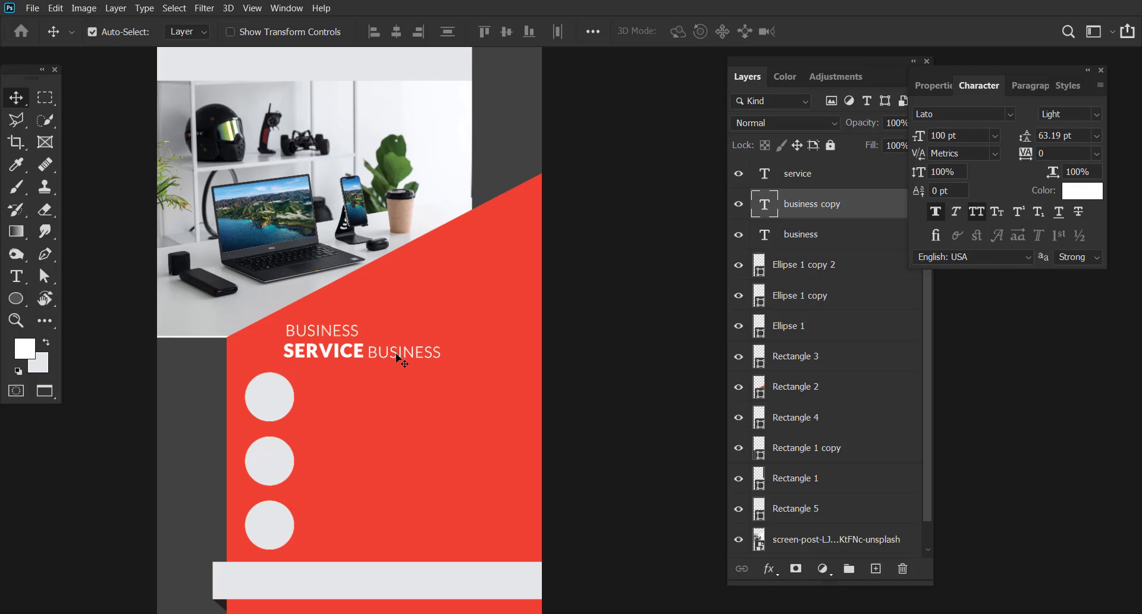
- Change the copied text after SERVICE to FEATURE and commit it
{"action": "double_click", "coordinate": [397, 352]}
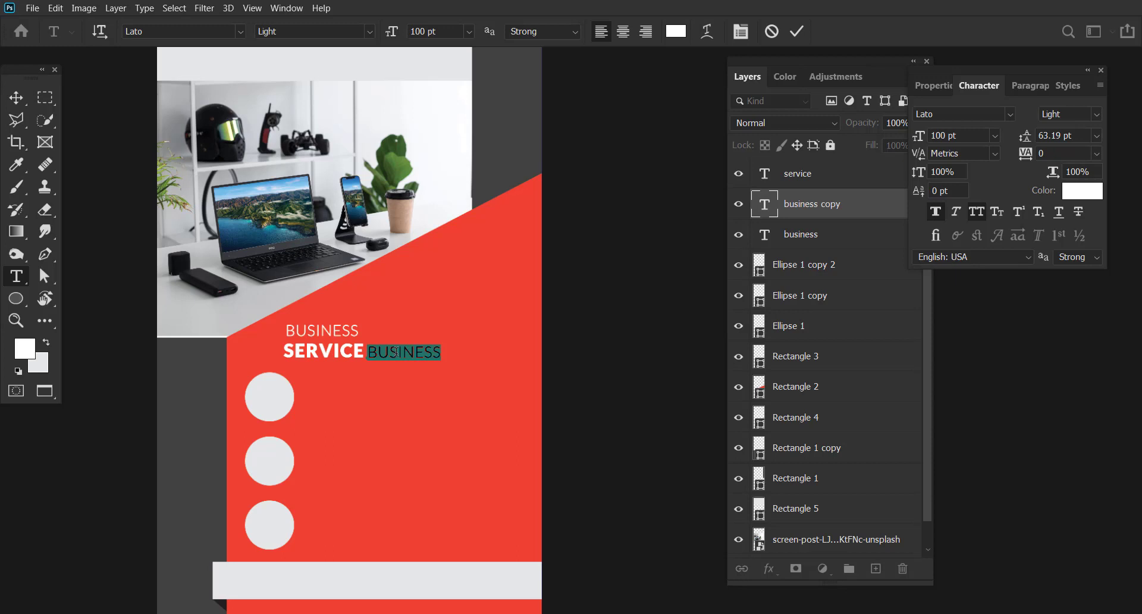
{"action": "type", "text": "FEA"}
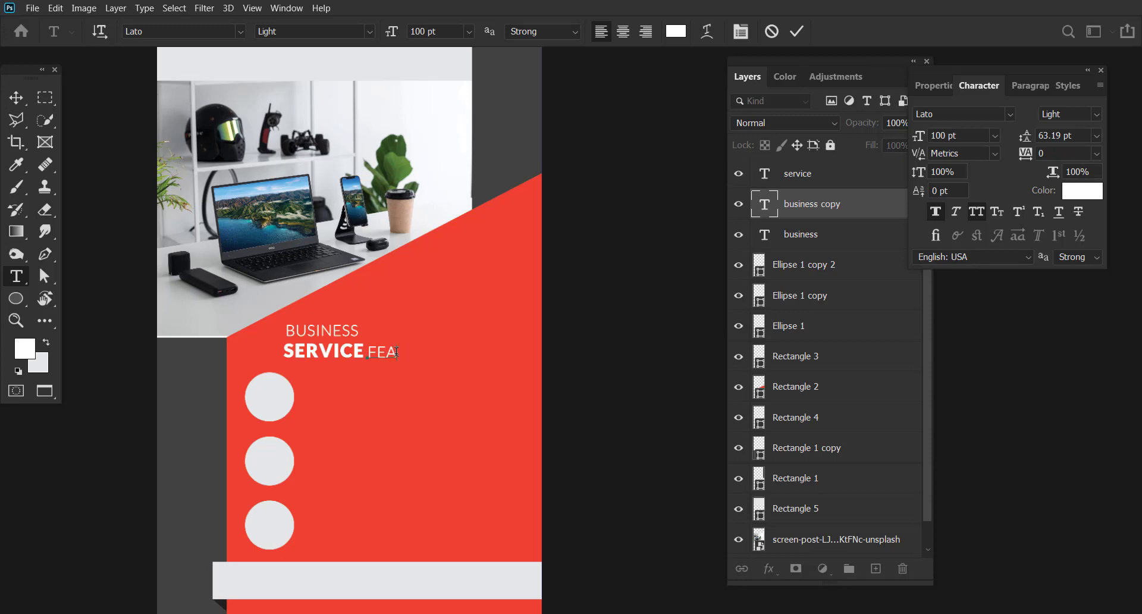
{"action": "type", "text": "TURE"}
{"action": "key", "text": "ctrl+Return"}
{"action": "key", "text": "v"}
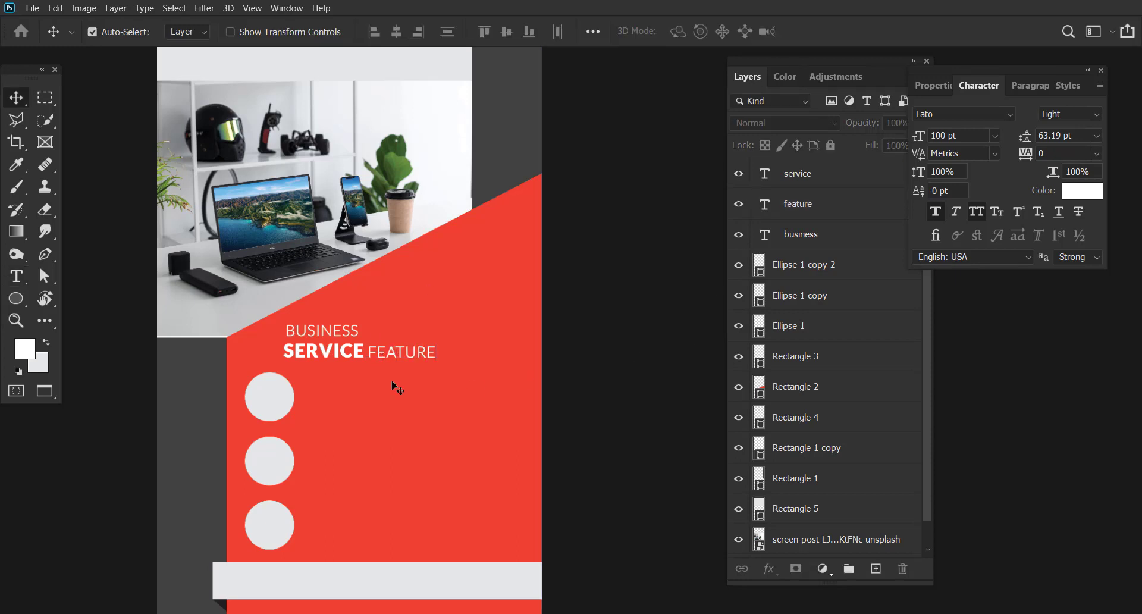
- Fine-tune the heading spacing, nudging BUSINESS down closer to SERVICE and adjusting the gap before FEATURE
{"action": "left_click", "coordinate": [380, 362]}
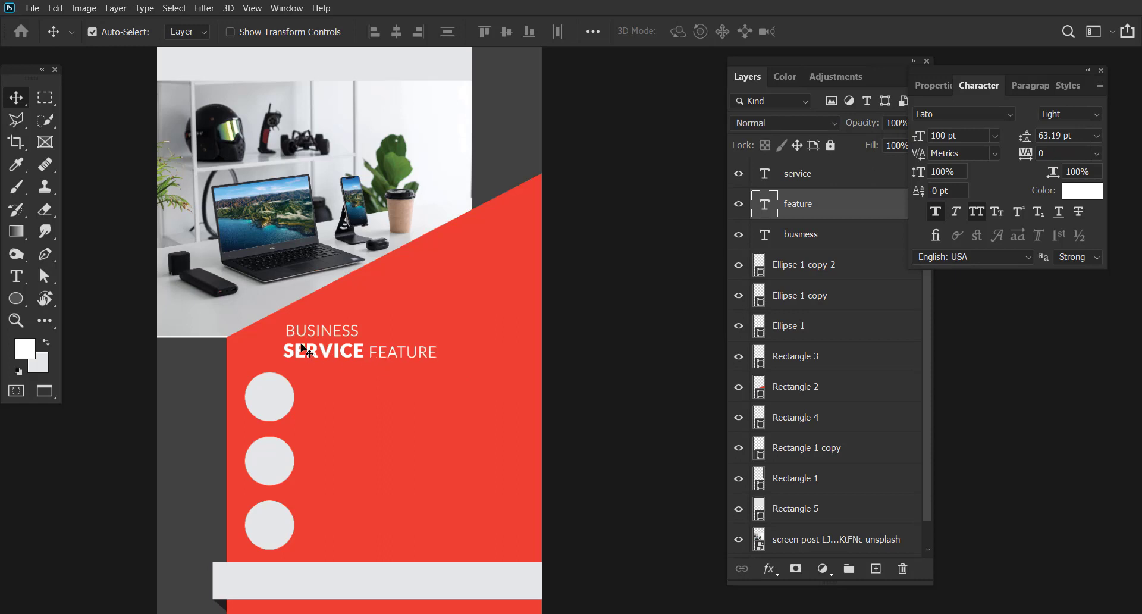
{"action": "left_click", "coordinate": [316, 354]}
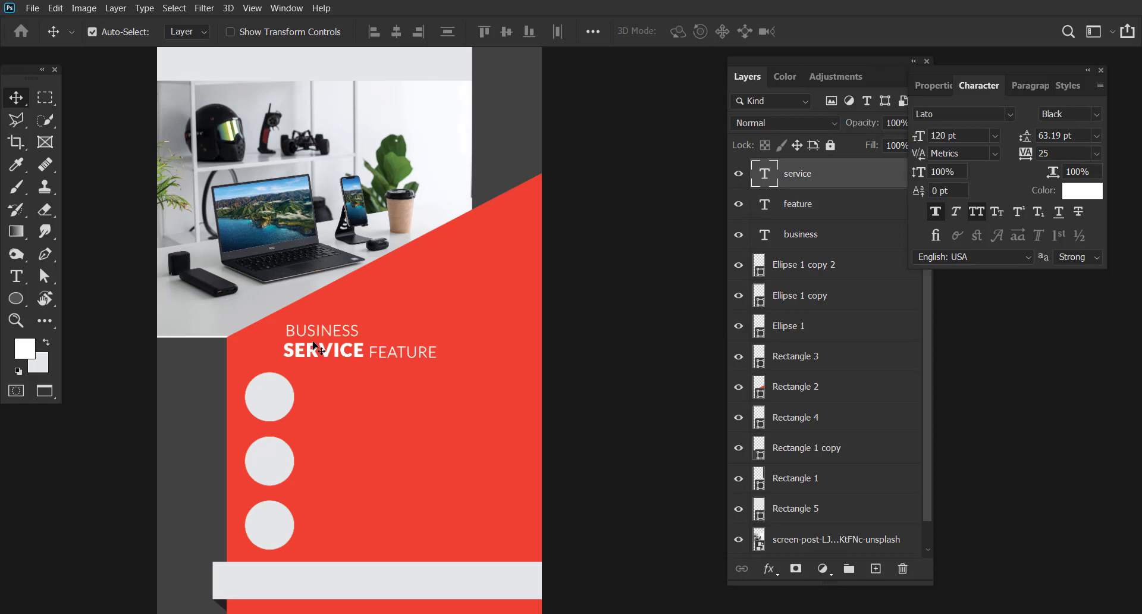
{"action": "left_click", "coordinate": [316, 339]}
{"action": "key", "text": "Down"}
{"action": "key", "text": "Down"}
{"action": "key", "text": "Down"}
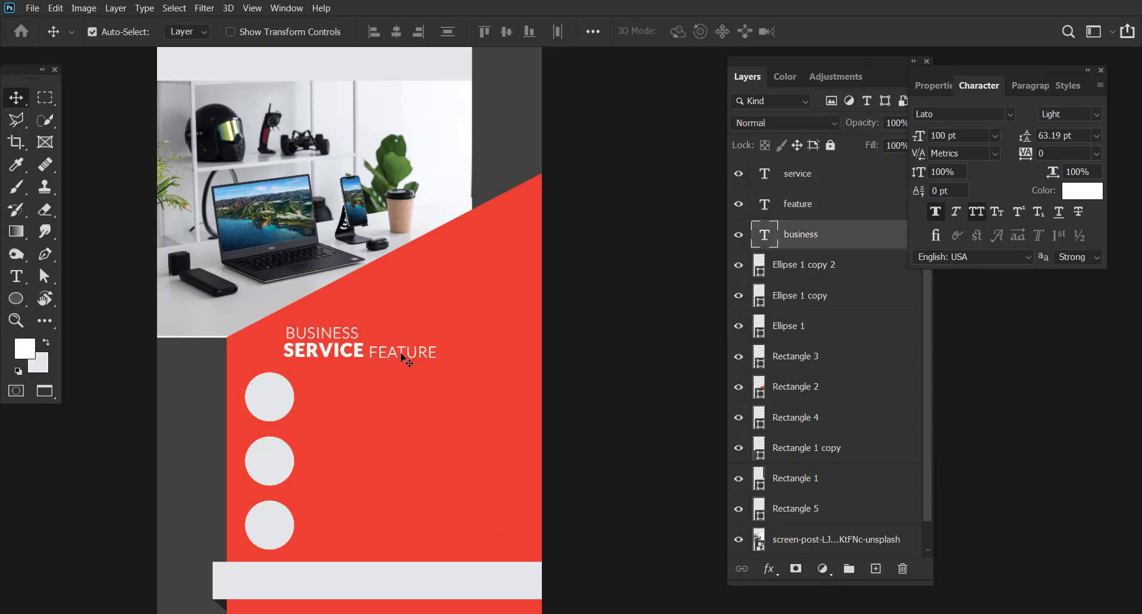
{"action": "left_click", "coordinate": [404, 357]}
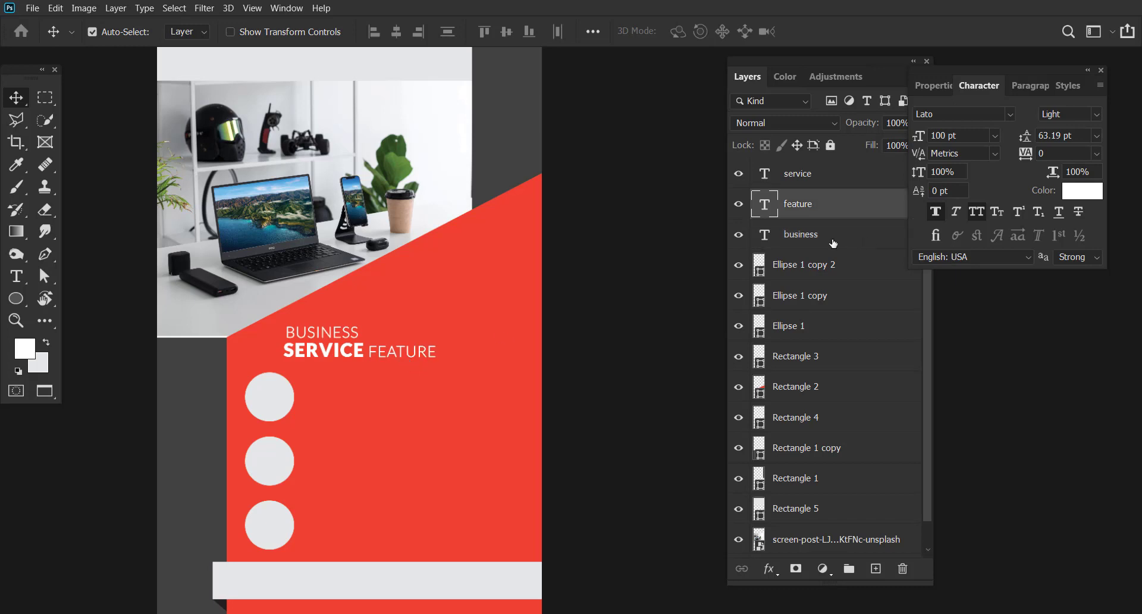
- Select the three heading text layers, enlarge them together so BUSINESS is 115.67 pt, and deselect them
{"action": "key", "text": "alt+bracketleft"}
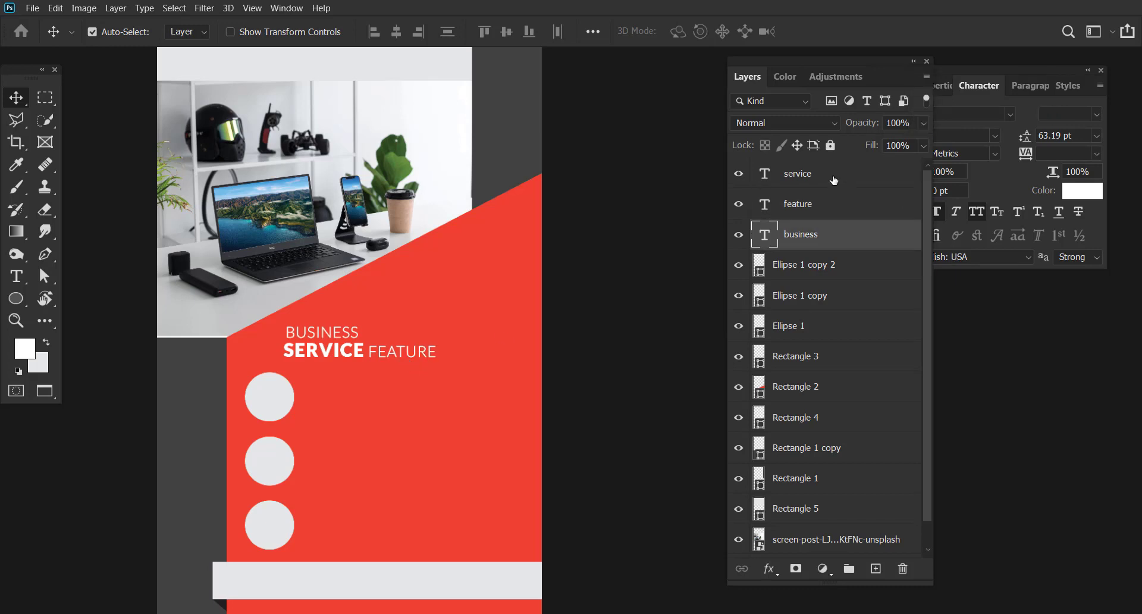
{"action": "left_click", "coordinate": [830, 186], "text": "shift"}
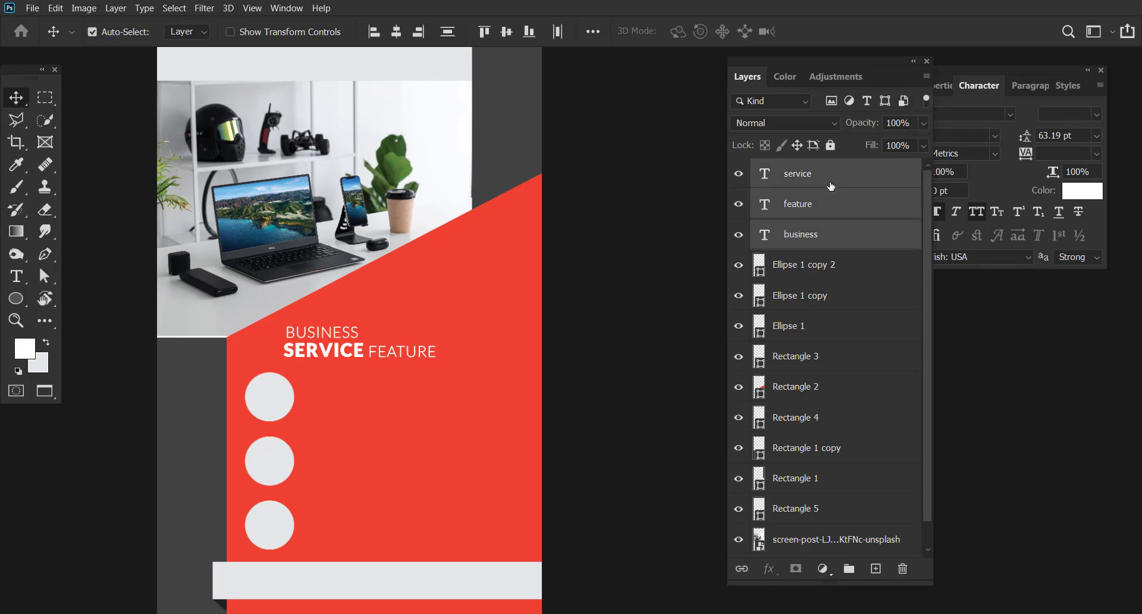
{"action": "left_click", "coordinate": [269, 31]}
{"action": "left_click_drag", "start_coordinate": [440, 326], "coordinate": [448, 325]}
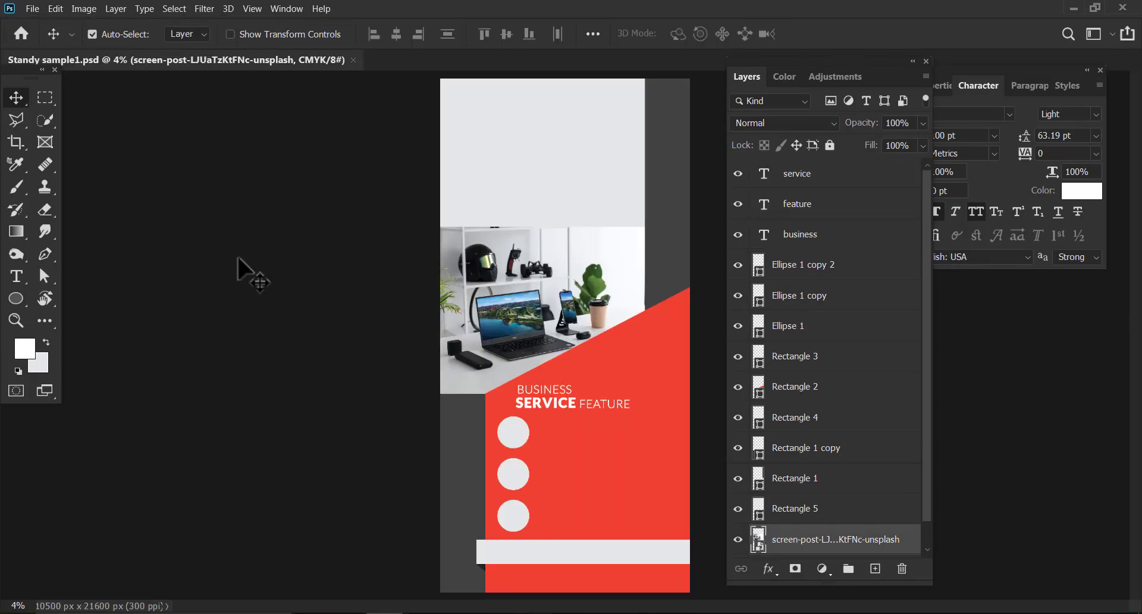
{"action": "left_click", "coordinate": [398, 288]}
- Copy the BUSINESS and SERVICE texts up into the light gray area above the desk photo
{"action": "key", "text": "ctrl+plus"}
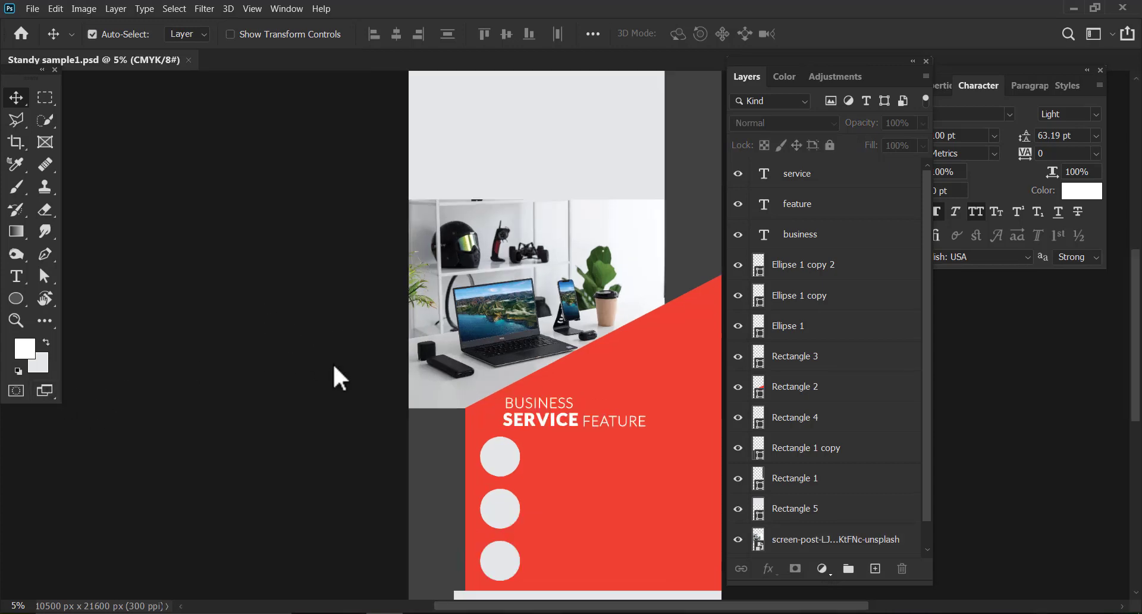
{"action": "key", "text": "f"}
{"action": "key", "text": "ctrl+plus"}
{"action": "key", "text": "ctrl+plus"}
{"action": "left_click_drag", "start_coordinate": [501, 302], "coordinate": [404, 341]}
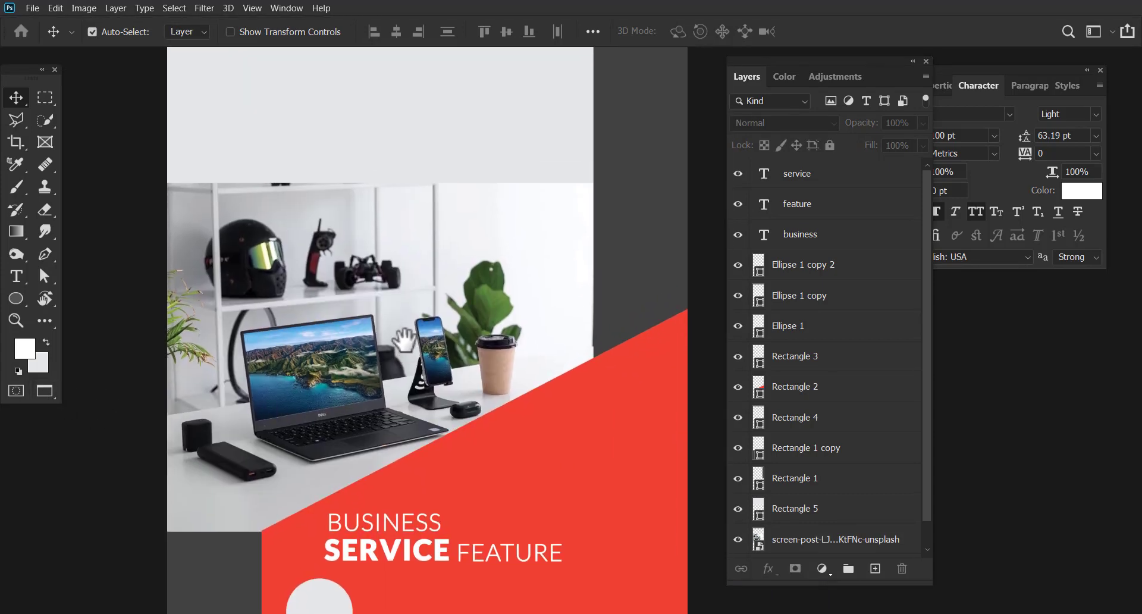
{"action": "left_click", "coordinate": [404, 524]}
{"action": "left_click_drag", "start_coordinate": [416, 524], "coordinate": [396, 144]}
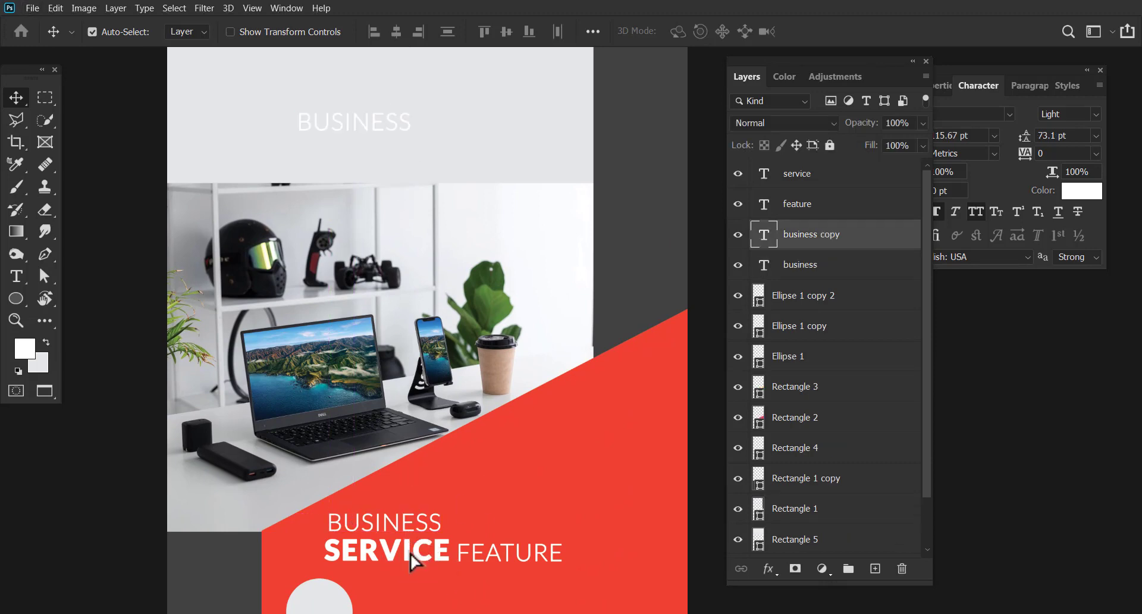
{"action": "left_click_drag", "start_coordinate": [412, 559], "coordinate": [411, 146]}
- Move the copied BUSINESS and SERVICE texts toward the middle of the light gray area, with BUSINESS above SERVICE
{"action": "left_click_drag", "start_coordinate": [441, 191], "coordinate": [466, 423]}
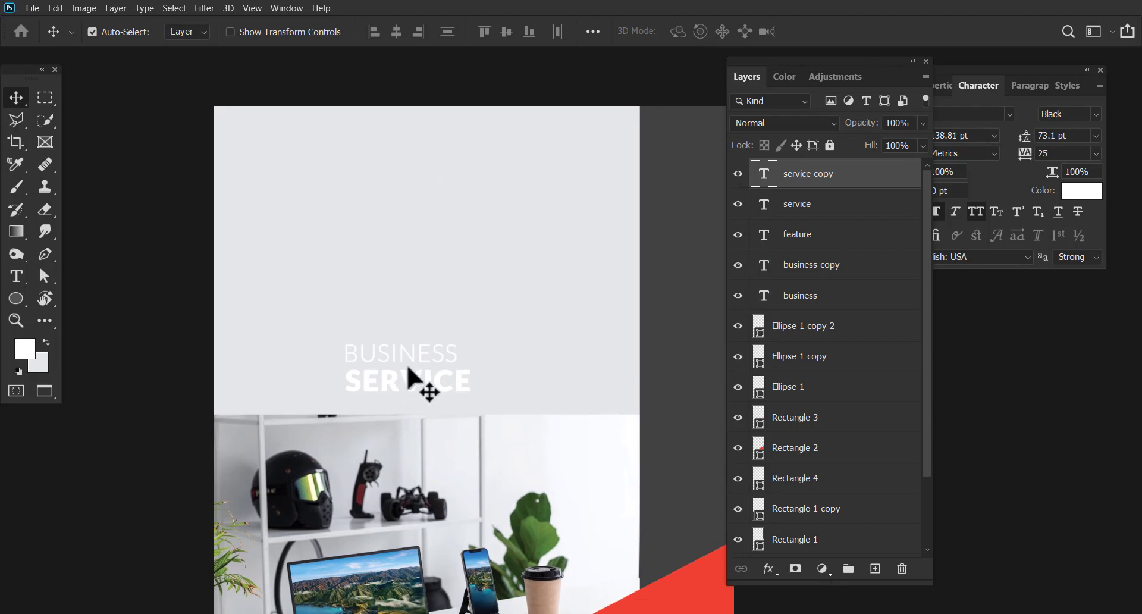
{"action": "left_click_drag", "start_coordinate": [411, 356], "coordinate": [367, 197]}
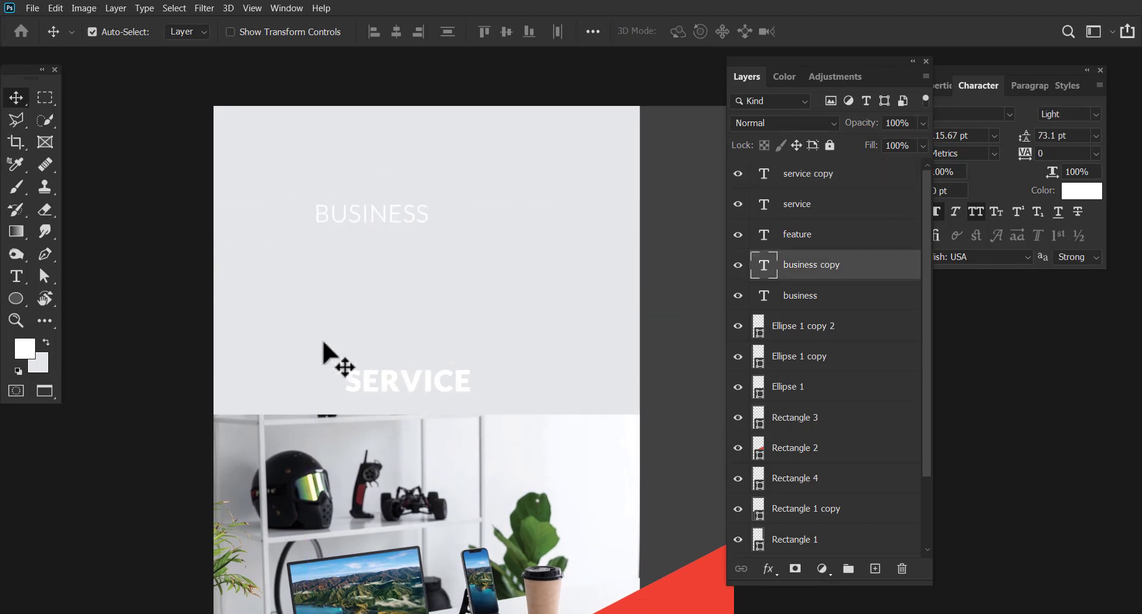
{"action": "left_click_drag", "start_coordinate": [385, 380], "coordinate": [337, 297]}
{"action": "left_click_drag", "start_coordinate": [353, 216], "coordinate": [323, 251]}
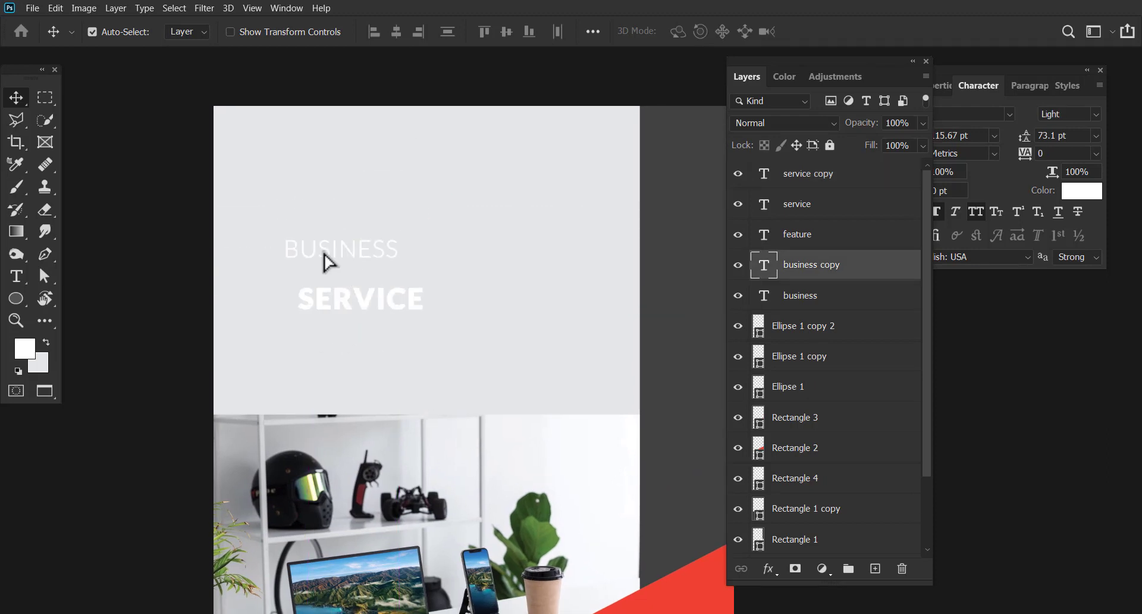
- Recolor the copied BUSINESS text in the light gray area with 100% black
{"action": "double_click", "coordinate": [763, 272]}
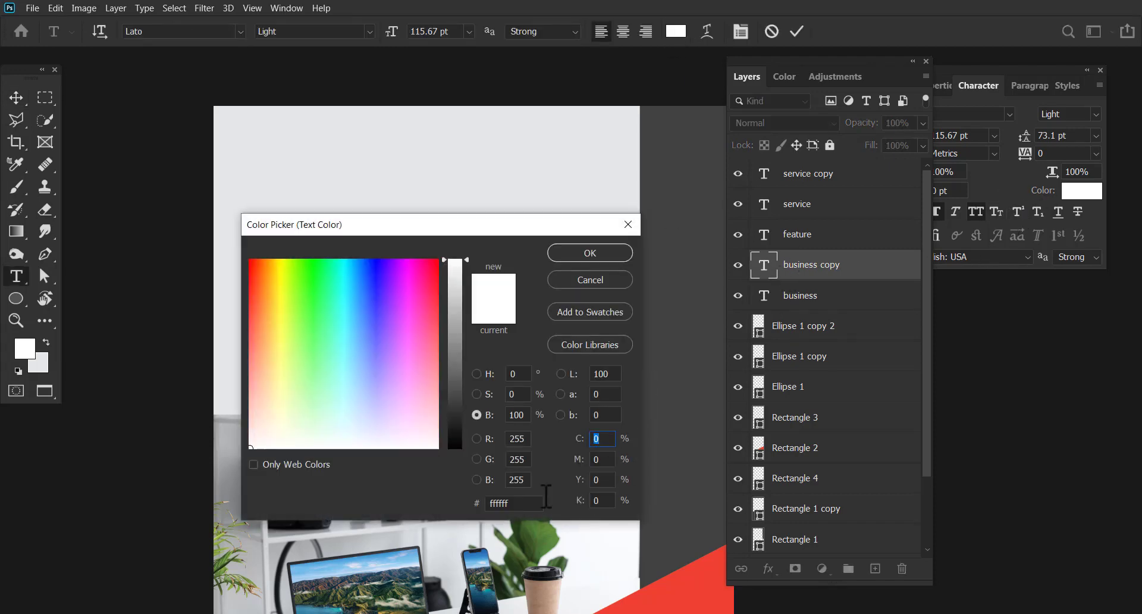
{"action": "type", "text": "100"}
{"action": "left_click", "coordinate": [592, 257]}
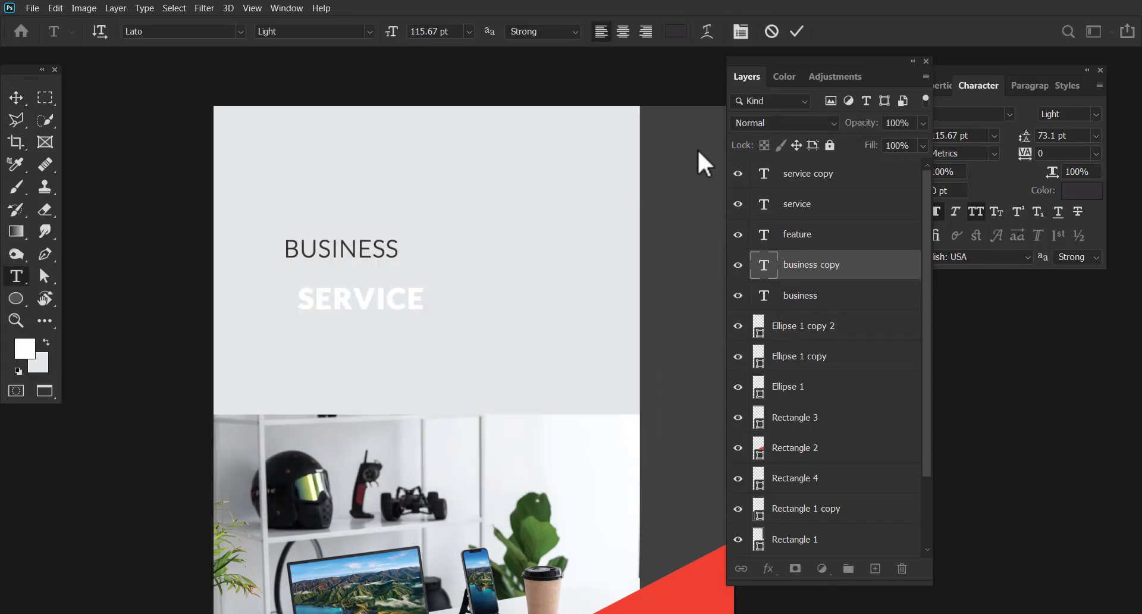
{"action": "left_click", "coordinate": [797, 31]}
- Reword the dark BUSINESS text as "SOLUTION OF" and stack it closely above SERVICE, both shifted toward the light gray area's upper left
{"action": "left_click_drag", "start_coordinate": [360, 309], "coordinate": [345, 311]}
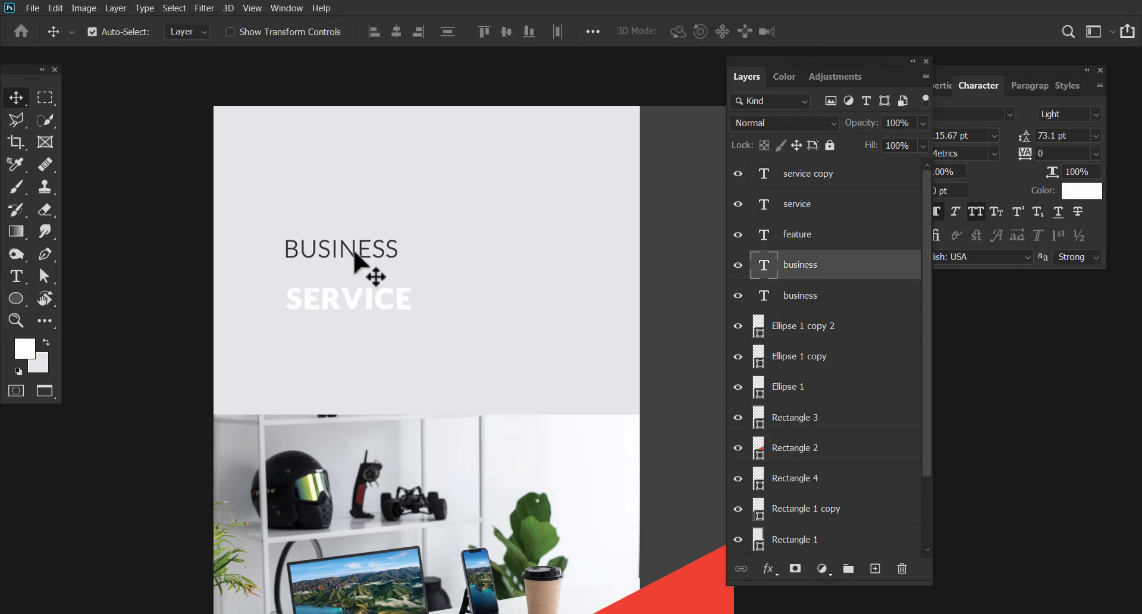
{"action": "double_click", "coordinate": [364, 247]}
{"action": "type", "text": "SOLUTION O"}
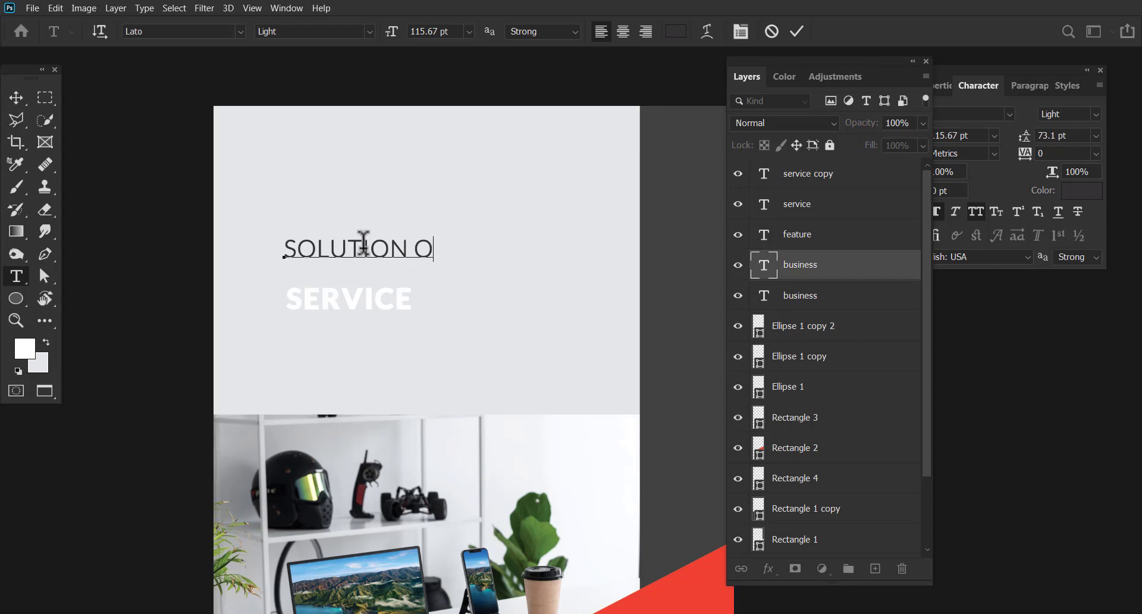
{"action": "type", "text": "F"}
{"action": "left_click", "coordinate": [797, 31]}
{"action": "key", "text": "v"}
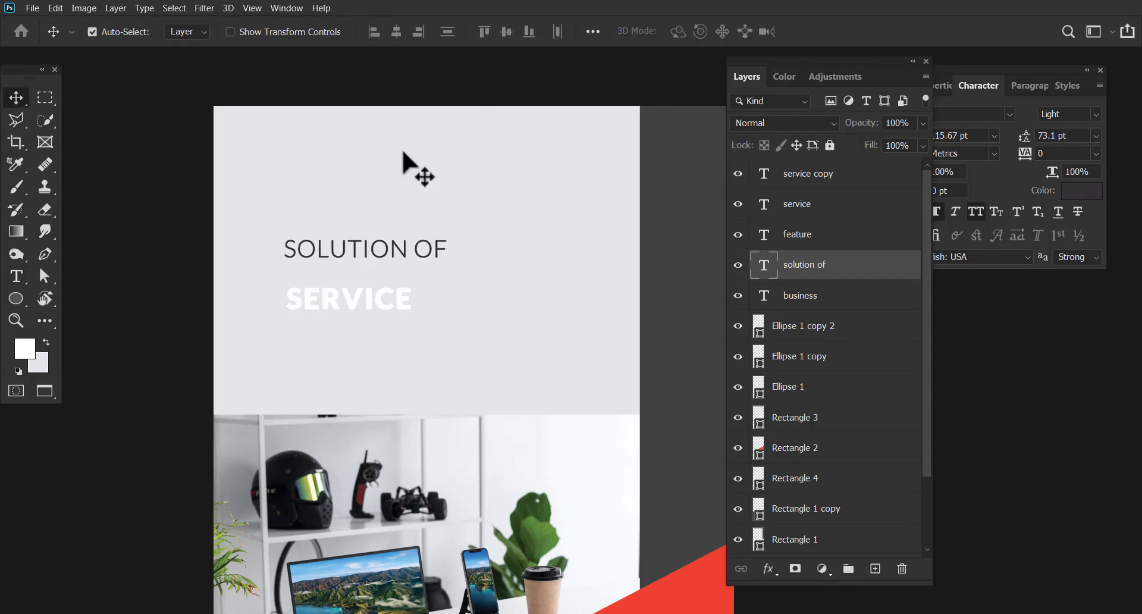
{"action": "left_click_drag", "start_coordinate": [416, 262], "coordinate": [394, 253]}
{"action": "left_click_drag", "start_coordinate": [356, 306], "coordinate": [334, 286]}
- Recolor the white SERVICE text under SOLUTION OF with the red of the banner's triangular shape, ef4130
{"action": "double_click", "coordinate": [764, 174]}
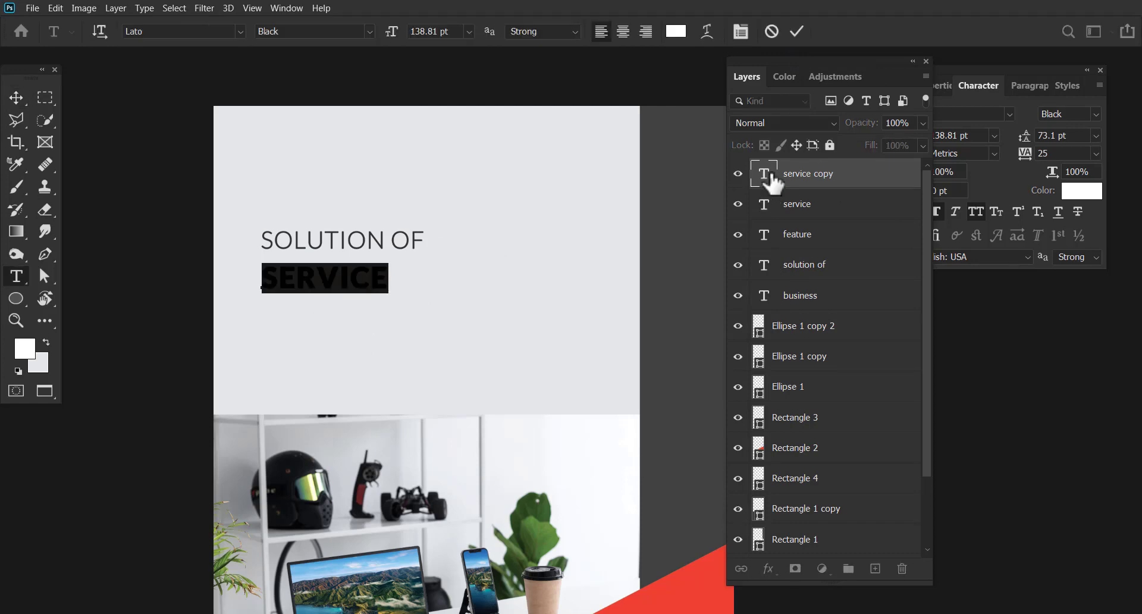
{"action": "left_click", "coordinate": [676, 31]}
{"action": "left_click", "coordinate": [678, 591]}
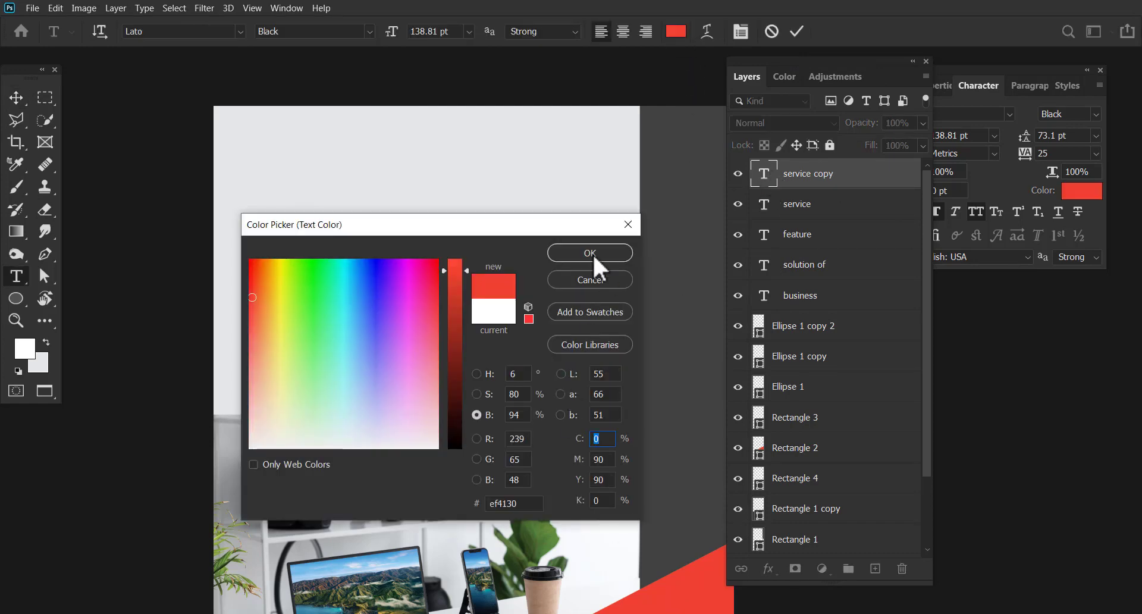
{"action": "left_click", "coordinate": [594, 256]}
- Replace the red SERVICE text with "PROFESSIONAL"
{"action": "type", "text": "PROFESS"}
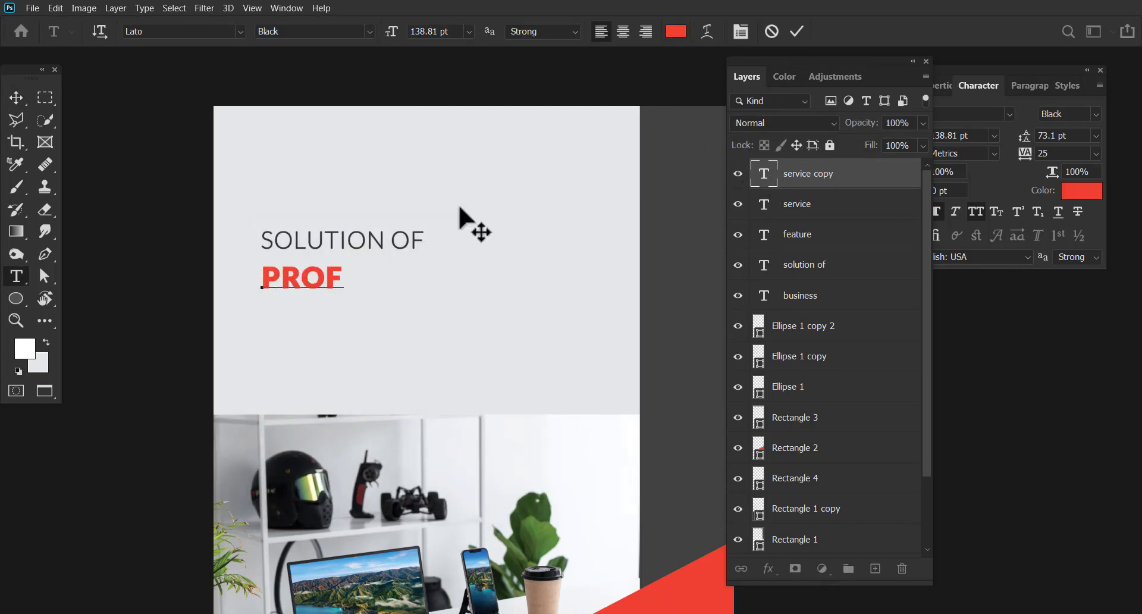
{"action": "key", "text": "Delete"}
{"action": "key", "text": "Delete"}
{"action": "key", "text": "Delete"}
{"action": "key", "text": "Delete"}
{"action": "key", "text": "Delete"}
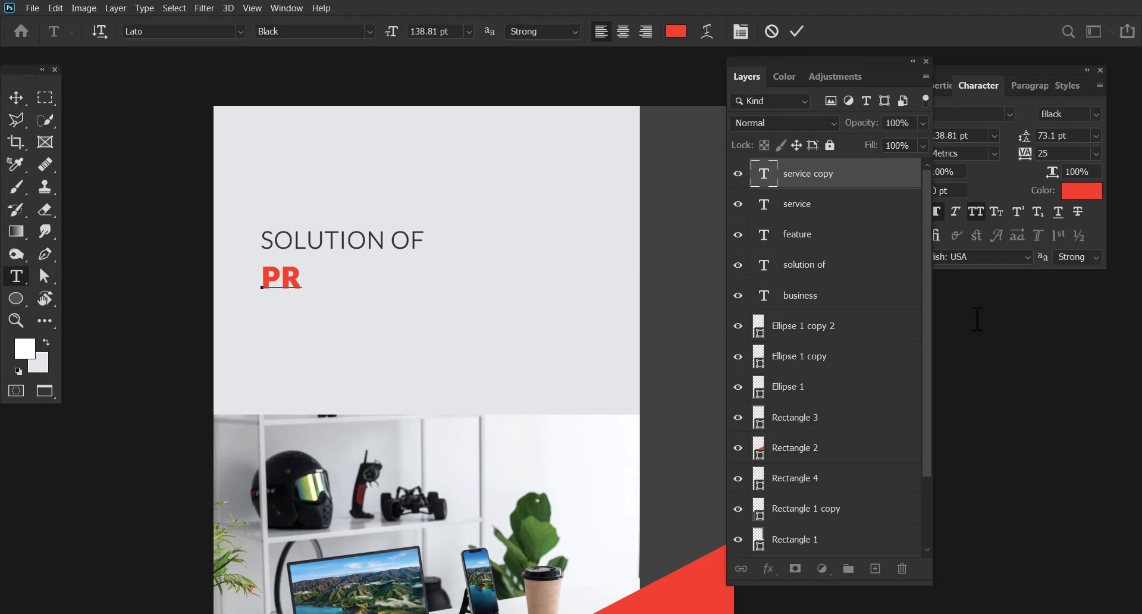
{"action": "type", "text": "OF"}
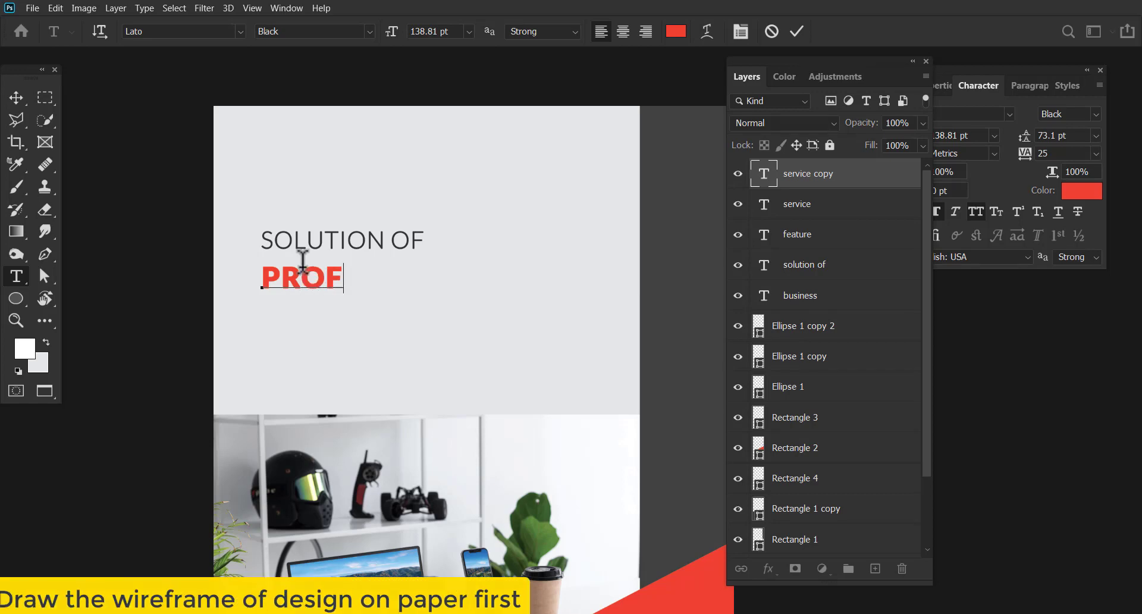
{"action": "type", "text": "ESSIONAL"}
- Set the tracking of the whole PROFESSIONAL text to 50 and finish editing it
{"action": "key", "text": "ctrl+a"}
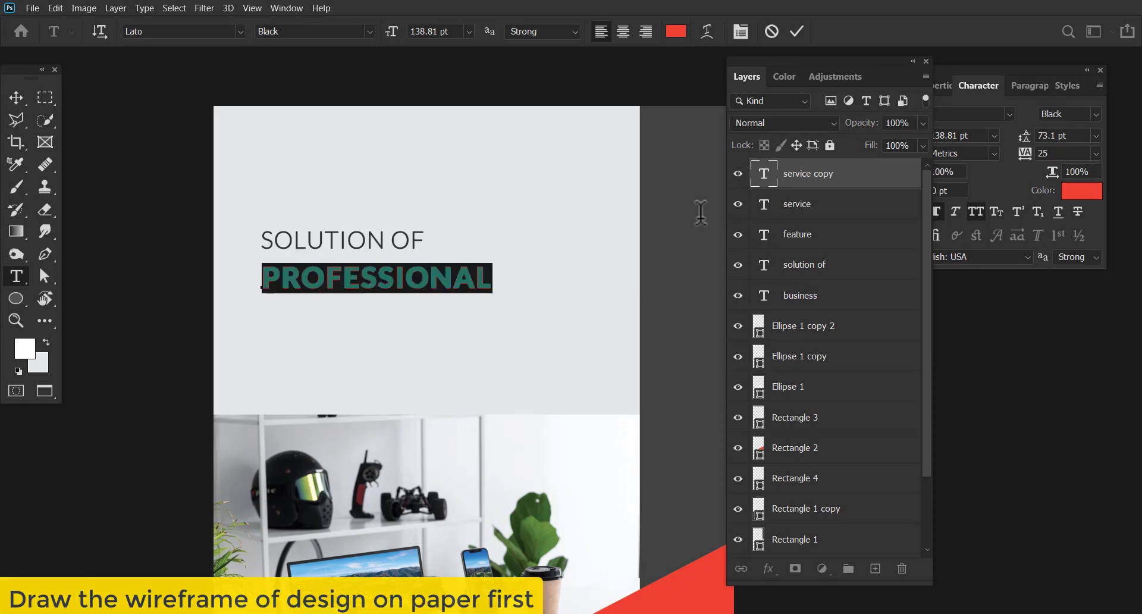
{"action": "left_click", "coordinate": [1095, 153]}
{"action": "left_click", "coordinate": [1058, 295]}
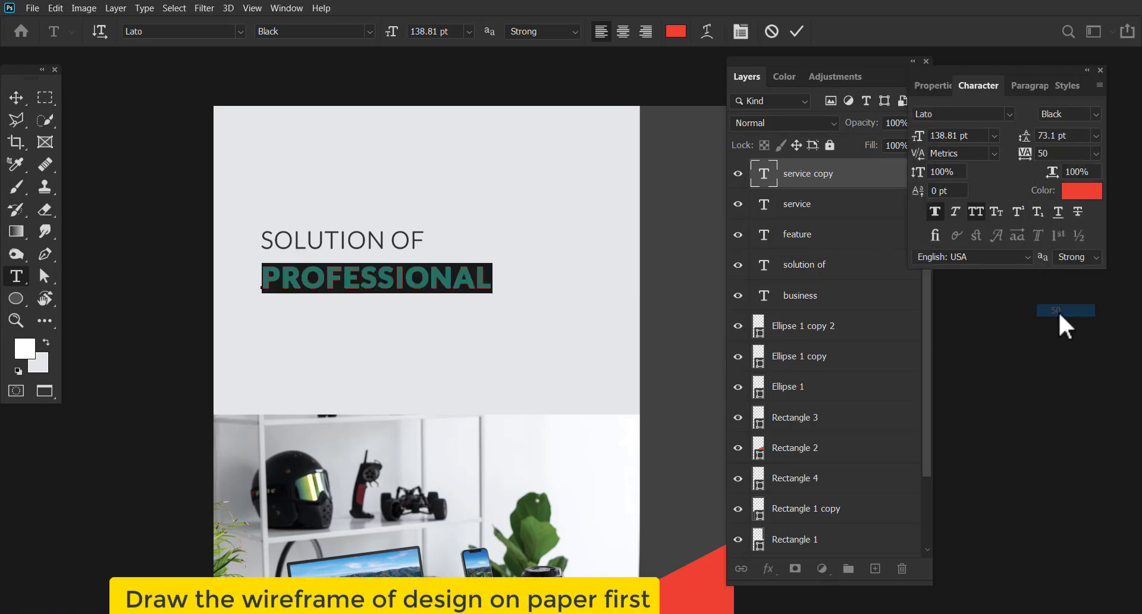
{"action": "left_click", "coordinate": [797, 31]}
{"action": "left_click", "coordinate": [16, 97]}
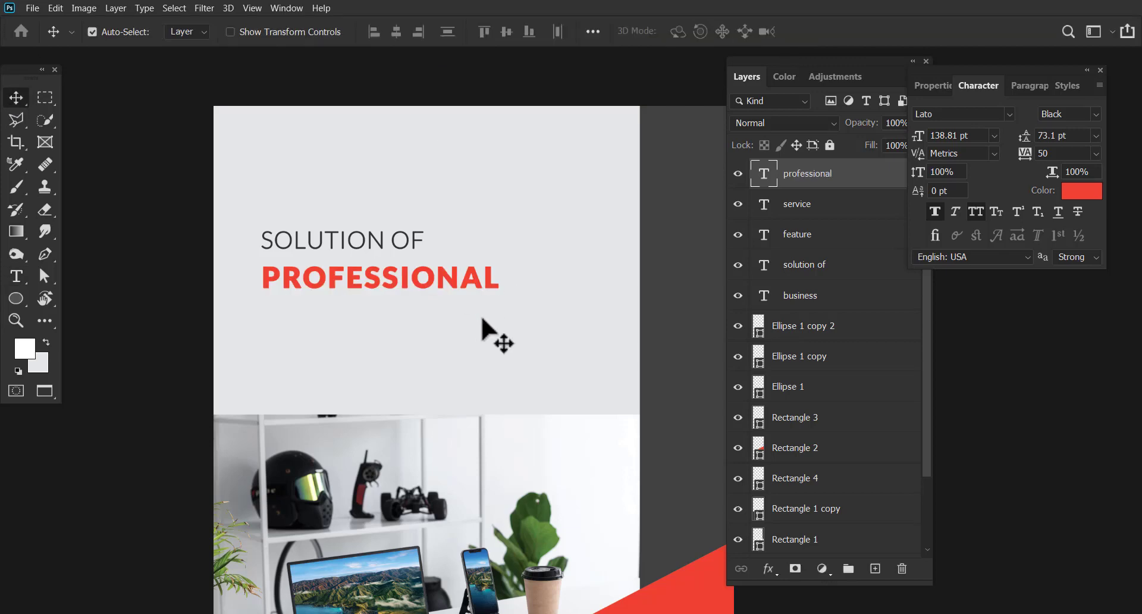
- Duplicate PROFESSIONAL directly below itself and color the copy dark with 0% magenta, 0% yellow and 95% black
{"action": "left_click_drag", "start_coordinate": [370, 276], "coordinate": [370, 314]}
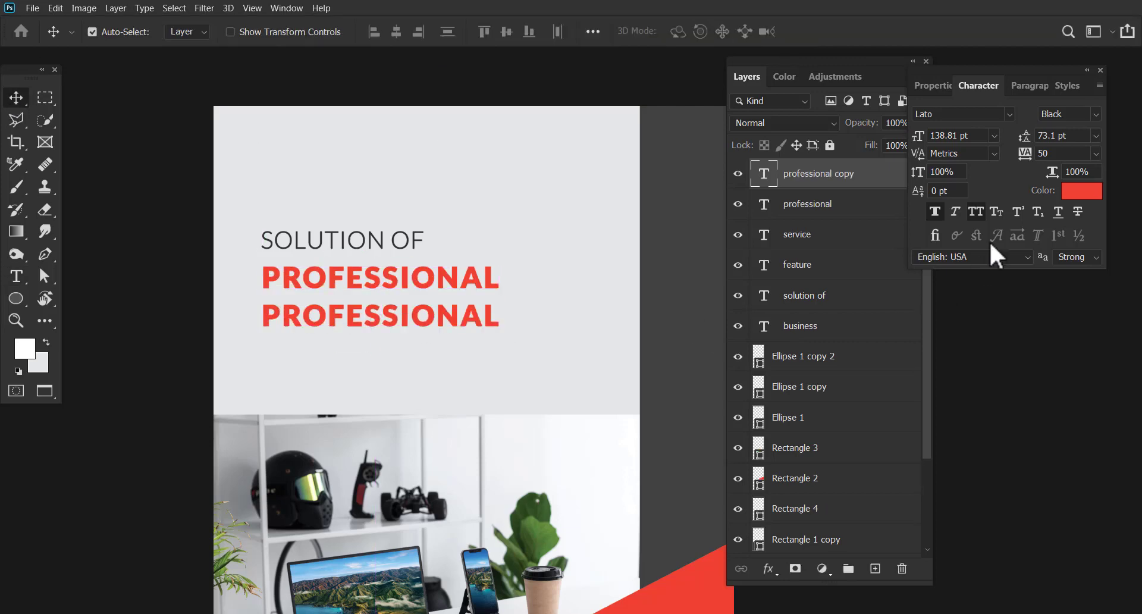
{"action": "left_click", "coordinate": [1081, 190]}
{"action": "left_click", "coordinate": [602, 499]}
{"action": "type", "text": "95"}
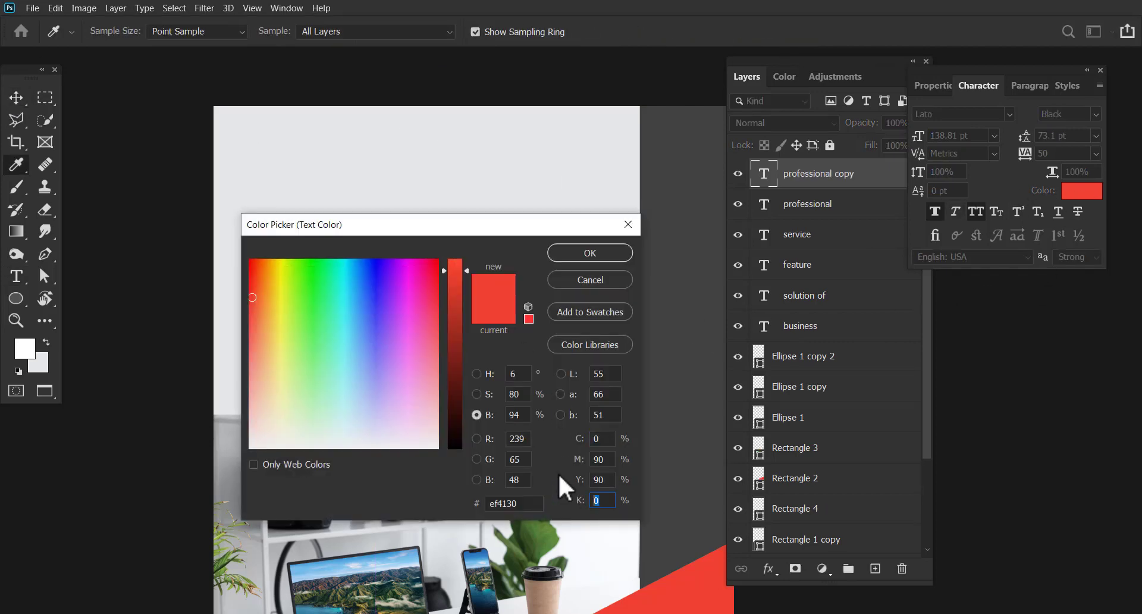
{"action": "double_click", "coordinate": [602, 459]}
{"action": "type", "text": "0"}
{"action": "key", "text": "Tab"}
{"action": "type", "text": "0"}
{"action": "left_click", "coordinate": [588, 252]}
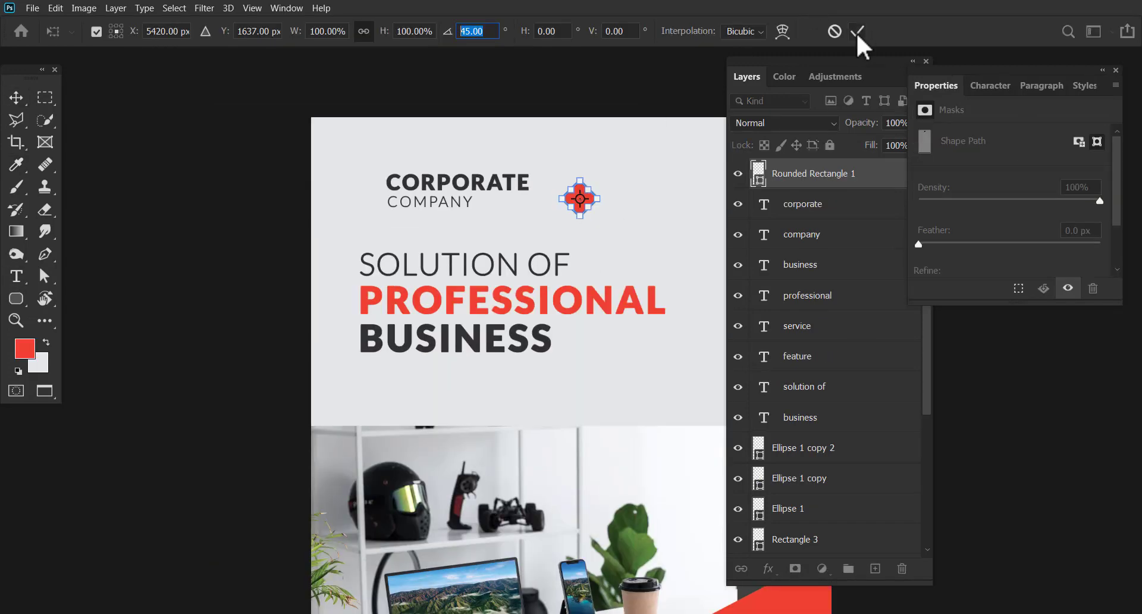
{"action": "key", "text": "Return"}
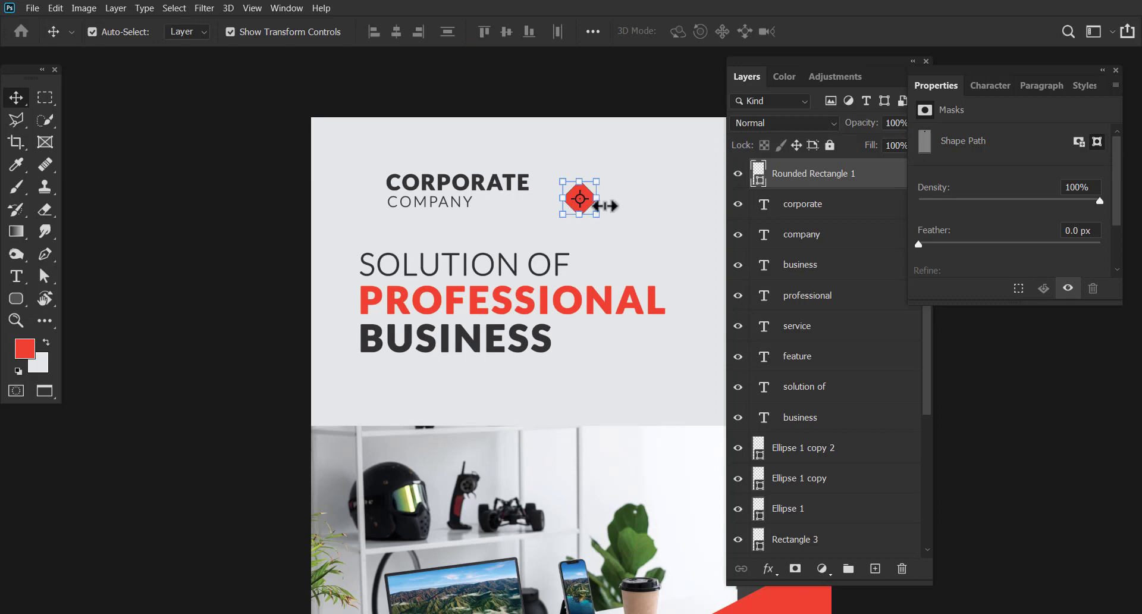
{"action": "key", "text": "ctrl+t"}
{"action": "left_click", "coordinate": [857, 31]}
{"action": "mouse_move", "coordinate": [586, 206]}
{"action": "left_mouse_down"}
{"action": "mouse_move", "coordinate": [604, 219]}
{"action": "mouse_move", "coordinate": [574, 197]}
{"action": "left_mouse_up"}
{"action": "key", "text": "Delete"}
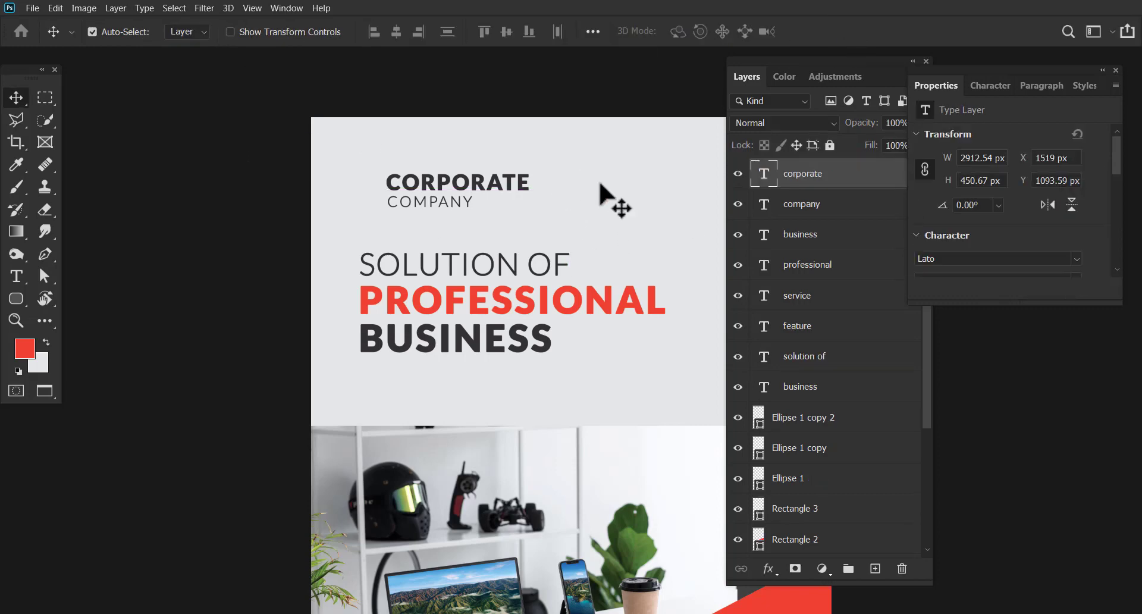
{"action": "key", "text": "ctrl"}
{"action": "key", "text": "ctrl+z"}
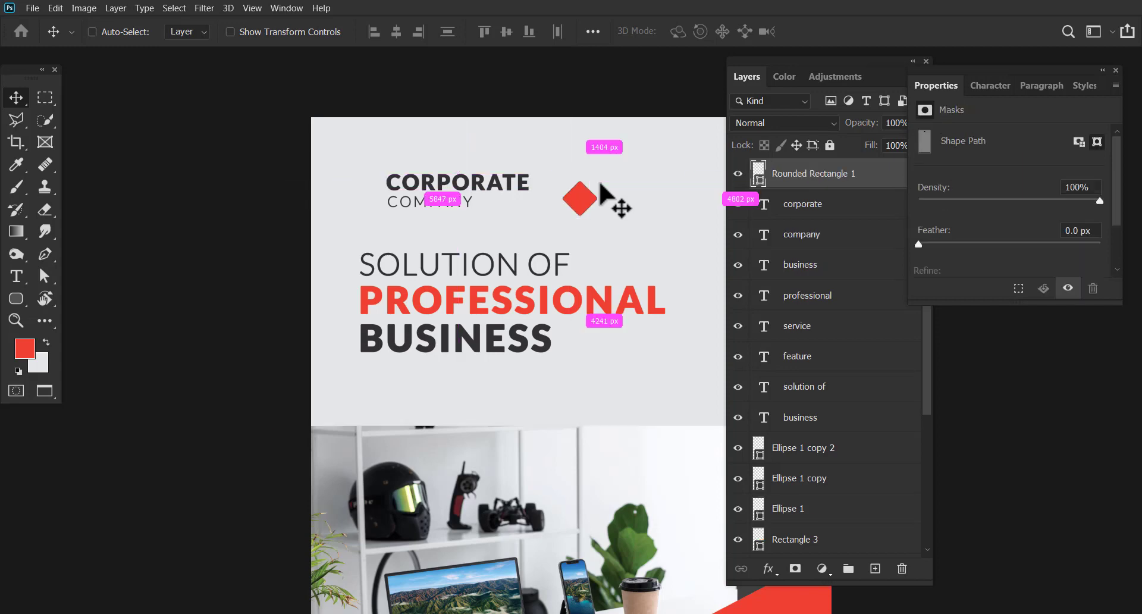
{"action": "key", "text": "ctrl+z"}
{"action": "key", "text": "ctrl+z"}
{"action": "key", "text": "ctrl+z"}
- Remove the stroke from the small rounded square beside CORPORATE and fill it with the recently used red
{"action": "left_click", "coordinate": [950, 189]}
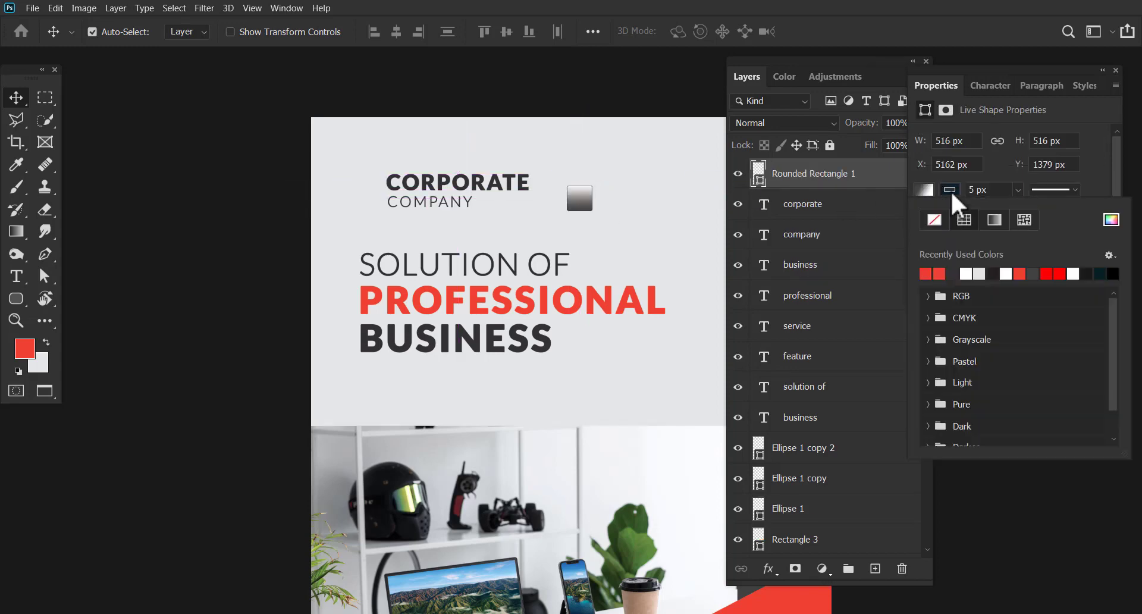
{"action": "left_click", "coordinate": [935, 224]}
{"action": "left_click", "coordinate": [922, 190]}
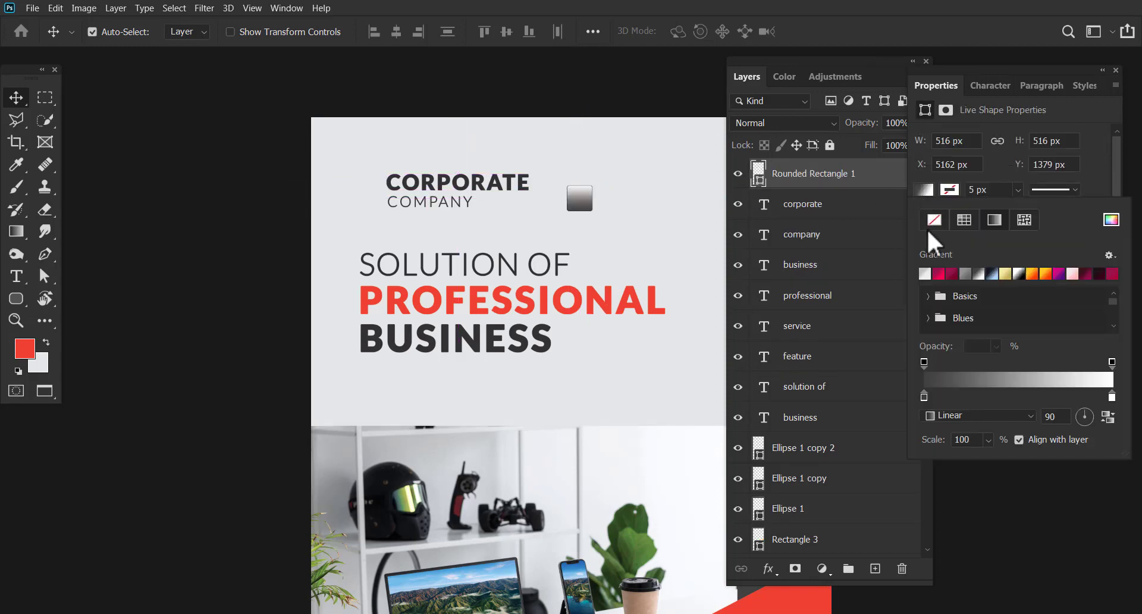
{"action": "left_click", "coordinate": [969, 216]}
{"action": "left_click", "coordinate": [926, 273]}
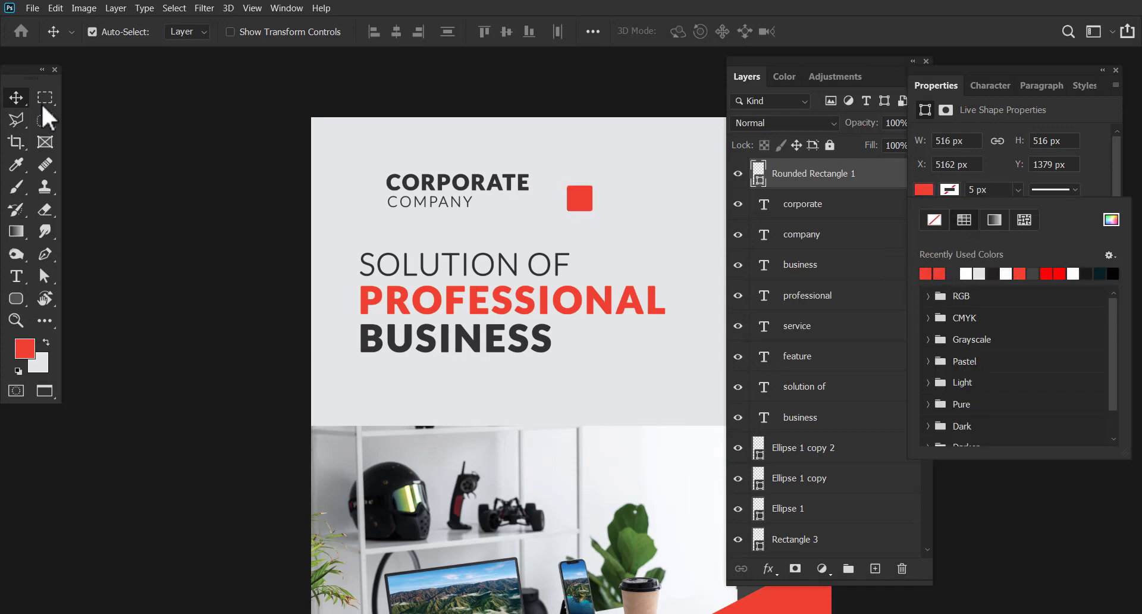
{"action": "key", "text": "Return"}
- Duplicate the red rounded square beside itself and fill the copy with the recently used dark gray
{"action": "left_click_drag", "start_coordinate": [587, 202], "coordinate": [620, 202]}
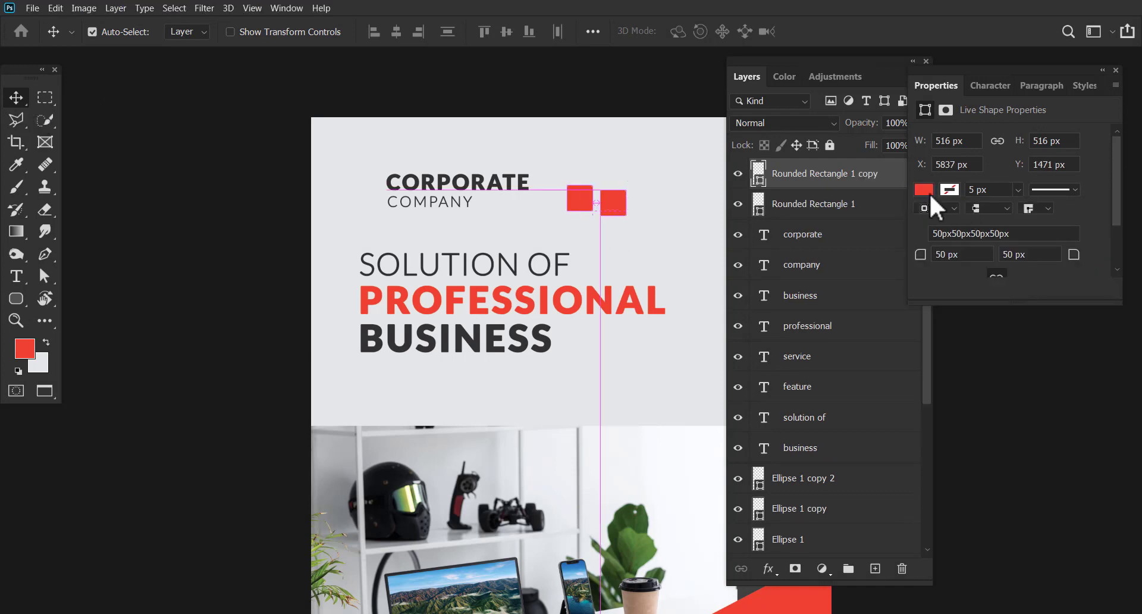
{"action": "left_click", "coordinate": [923, 190]}
{"action": "left_click", "coordinate": [946, 272]}
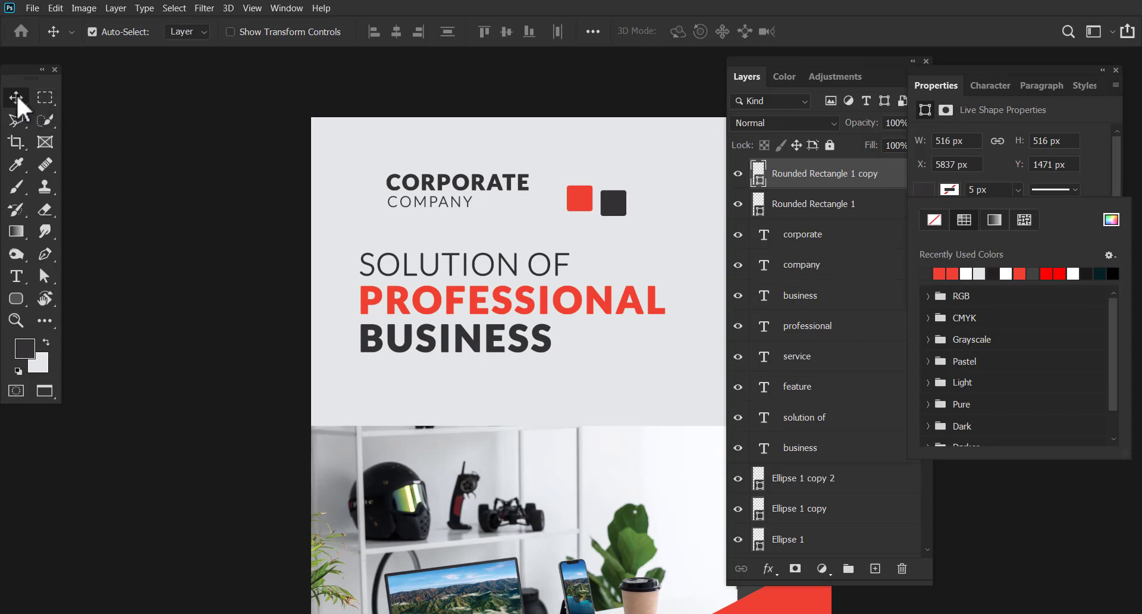
{"action": "key", "text": "Return"}
- Overlap the dark rounded square behind the red one and rotate both together into diamonds
{"action": "left_click_drag", "start_coordinate": [764, 183], "coordinate": [783, 208]}
{"action": "left_click_drag", "start_coordinate": [607, 208], "coordinate": [578, 227]}
{"action": "left_click", "coordinate": [791, 173], "text": "shift"}
{"action": "key", "text": "ctrl+t"}
{"action": "left_click", "coordinate": [856, 31]}
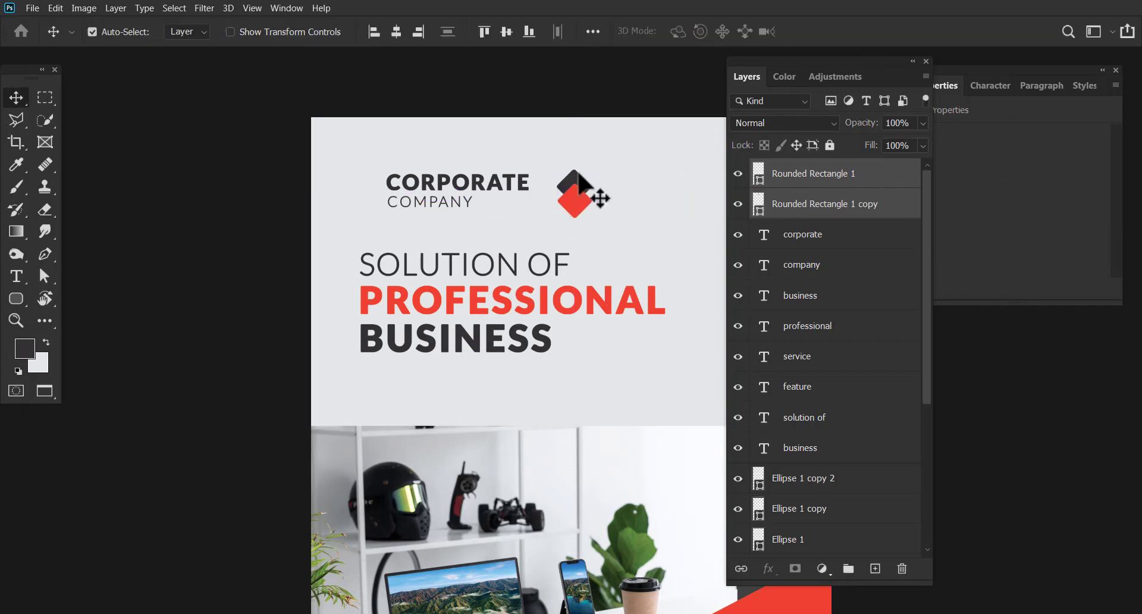
- Move the dark and red diamonds in front of the CORPORATE COMPANY text, side by side and slightly overlapping, as its logo
{"action": "left_click_drag", "start_coordinate": [578, 183], "coordinate": [566, 204]}
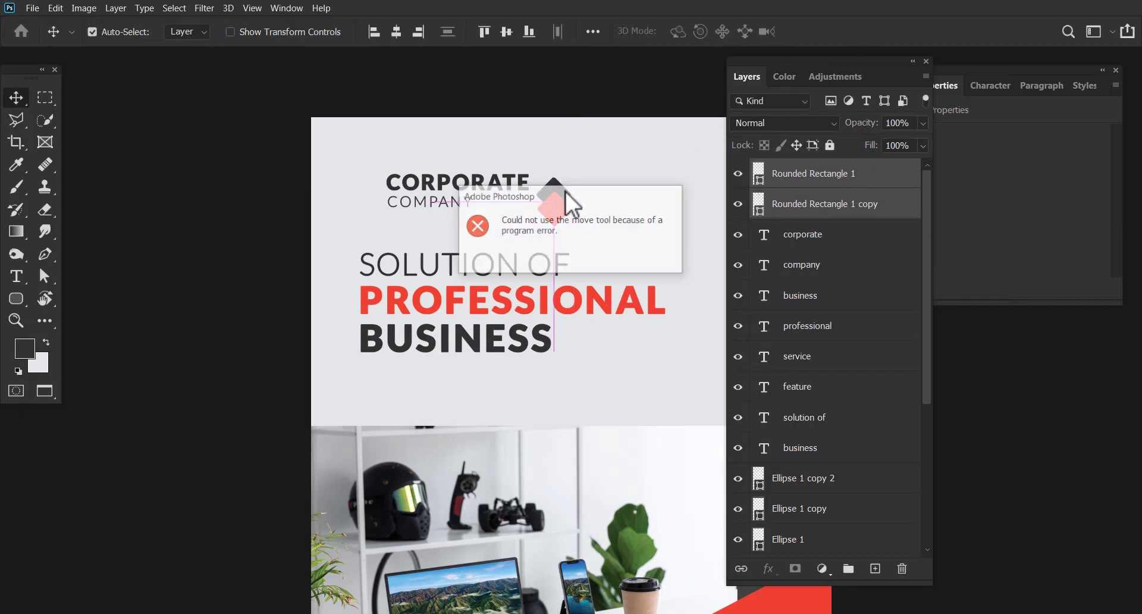
{"action": "left_click", "coordinate": [585, 258]}
{"action": "left_click", "coordinate": [773, 178]}
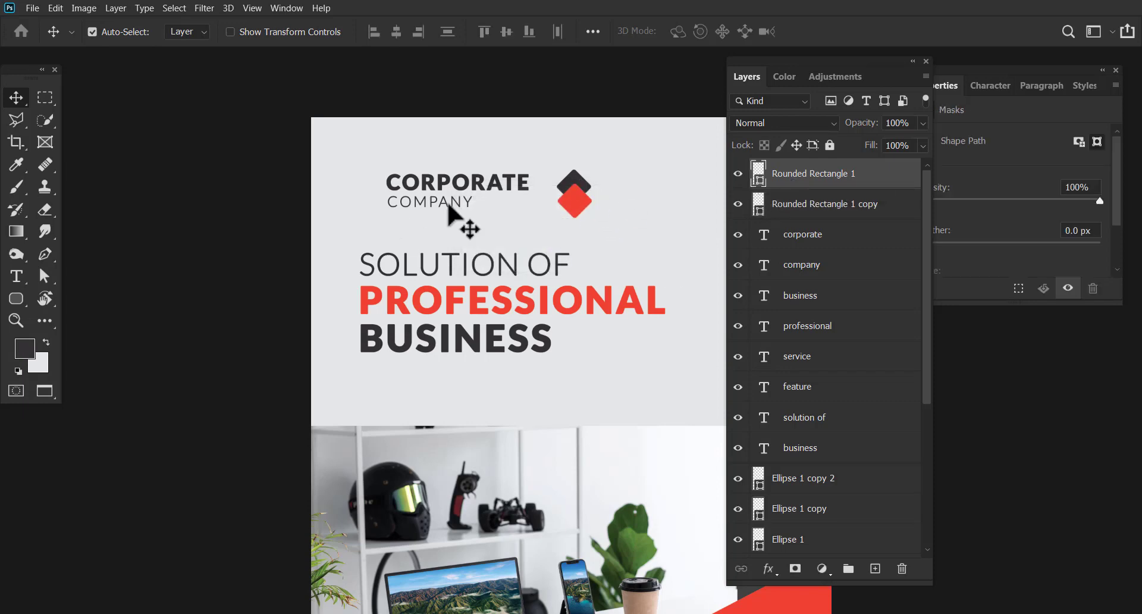
{"action": "left_click_drag", "start_coordinate": [575, 180], "coordinate": [371, 195]}
{"action": "left_click_drag", "start_coordinate": [577, 209], "coordinate": [382, 198]}
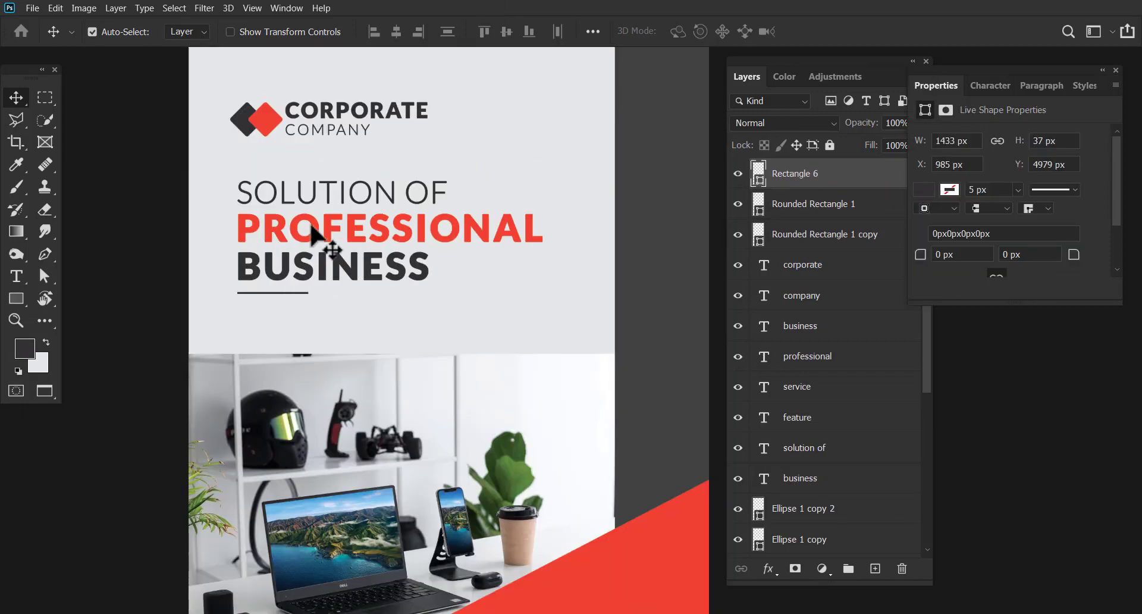
- Draw a text box about 5554 × 600 px below the short line under BUSINESS and enter "WE" in it
{"action": "left_click", "coordinate": [16, 276]}
{"action": "left_click_drag", "start_coordinate": [238, 305], "coordinate": [514, 335]}
{"action": "type", "text": "WE"}
- Set the new paragraph text to the Lato Light style at 60 pt
{"action": "key", "text": "ctrl+a"}
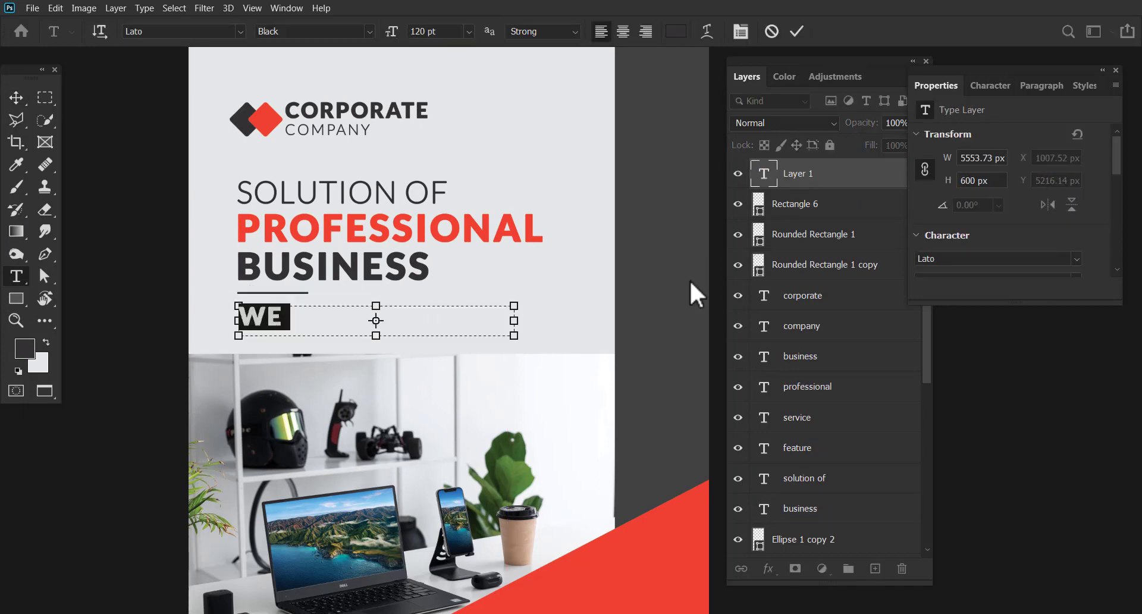
{"action": "left_click", "coordinate": [990, 85]}
{"action": "left_click", "coordinate": [1096, 114]}
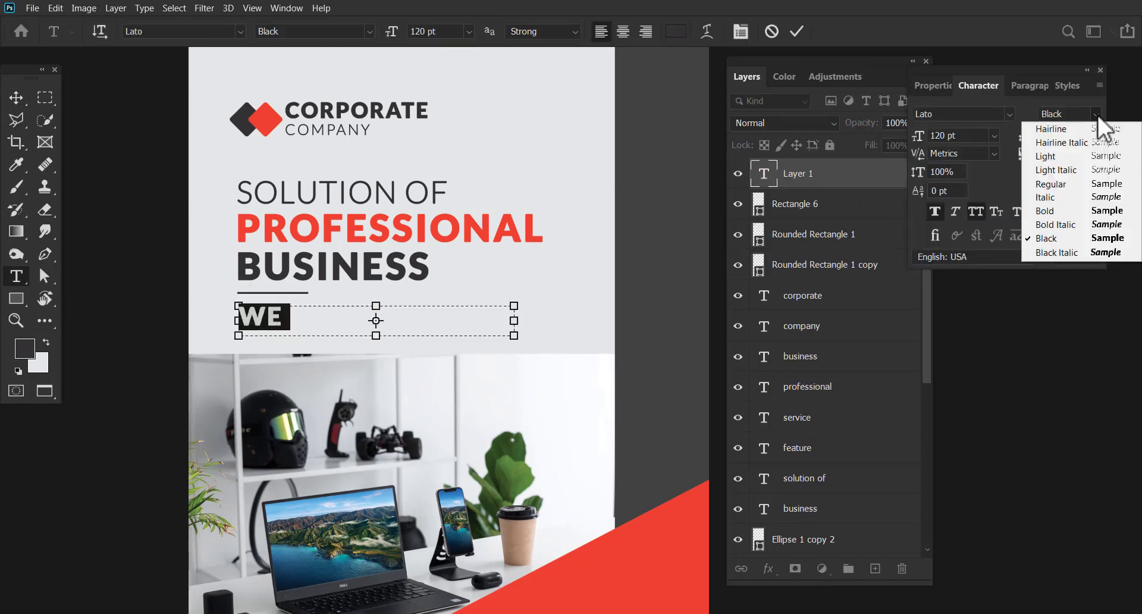
{"action": "left_click", "coordinate": [1060, 157]}
{"action": "left_click", "coordinate": [994, 136]}
{"action": "left_click", "coordinate": [955, 295]}
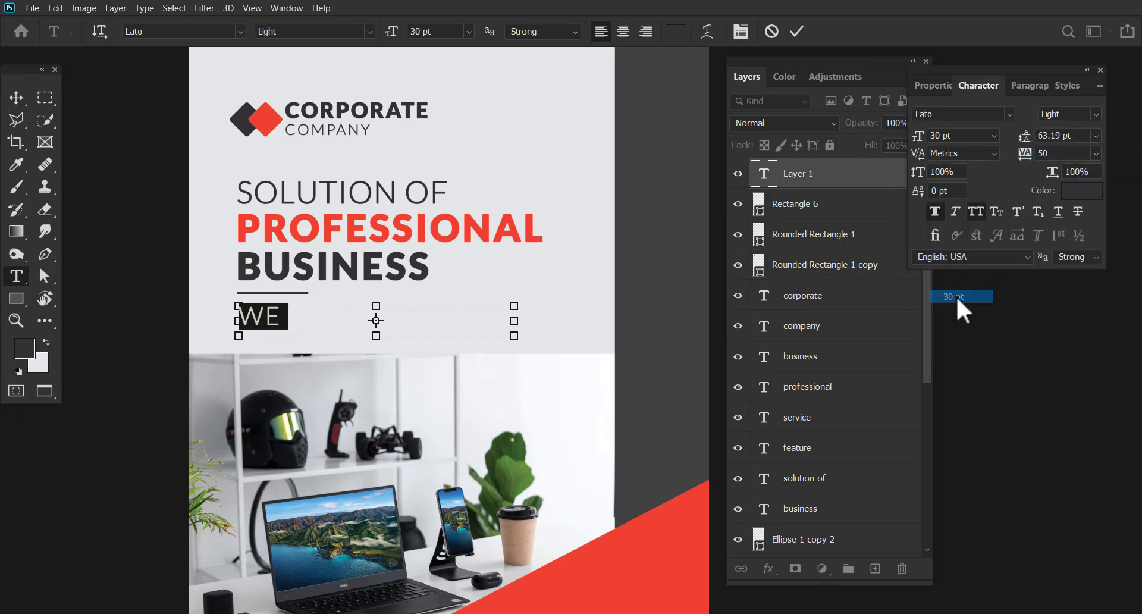
{"action": "left_click", "coordinate": [993, 135]}
{"action": "left_click", "coordinate": [956, 333]}
- Turn off faux bold and all caps, and enter "We Provide Best and Professional Business Solution, Contact for your ......" as the paragraph
{"action": "left_click", "coordinate": [272, 310]}
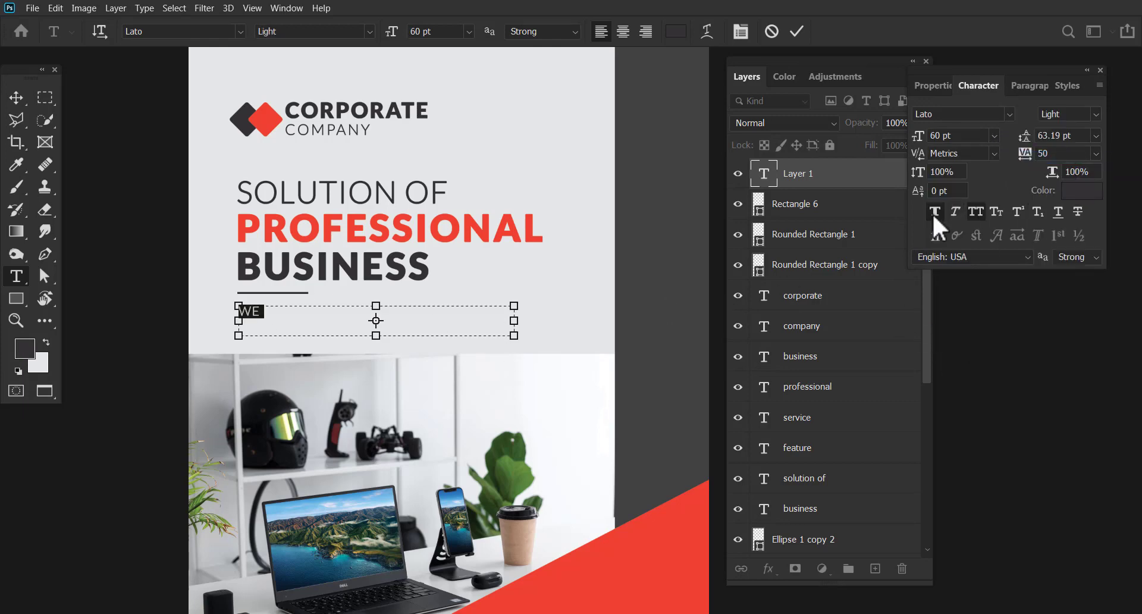
{"action": "left_click", "coordinate": [975, 211]}
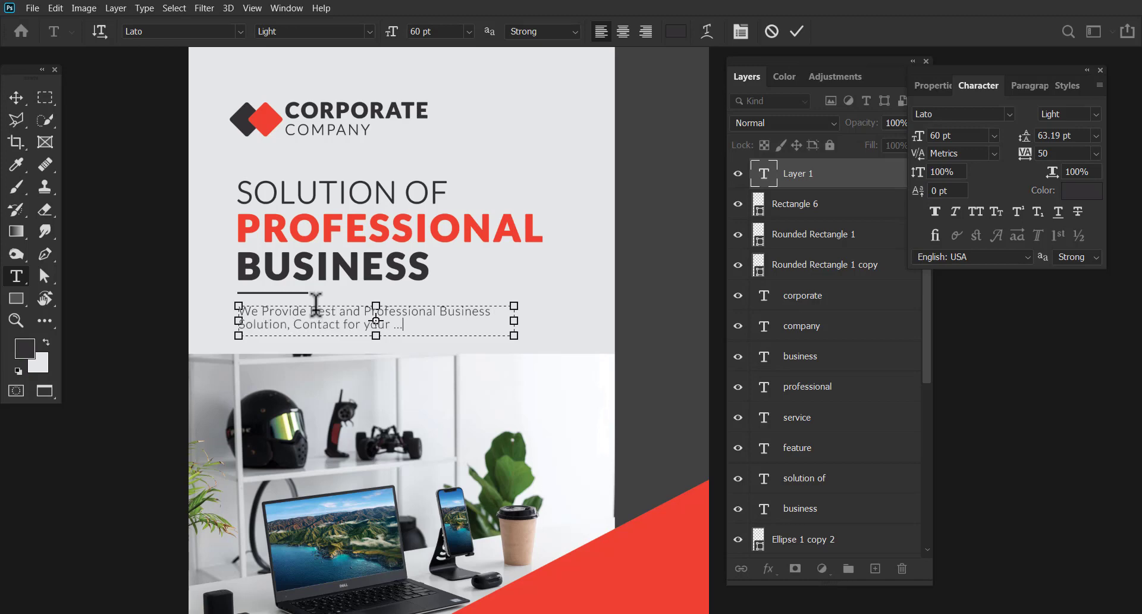
{"action": "left_click", "coordinate": [797, 31]}
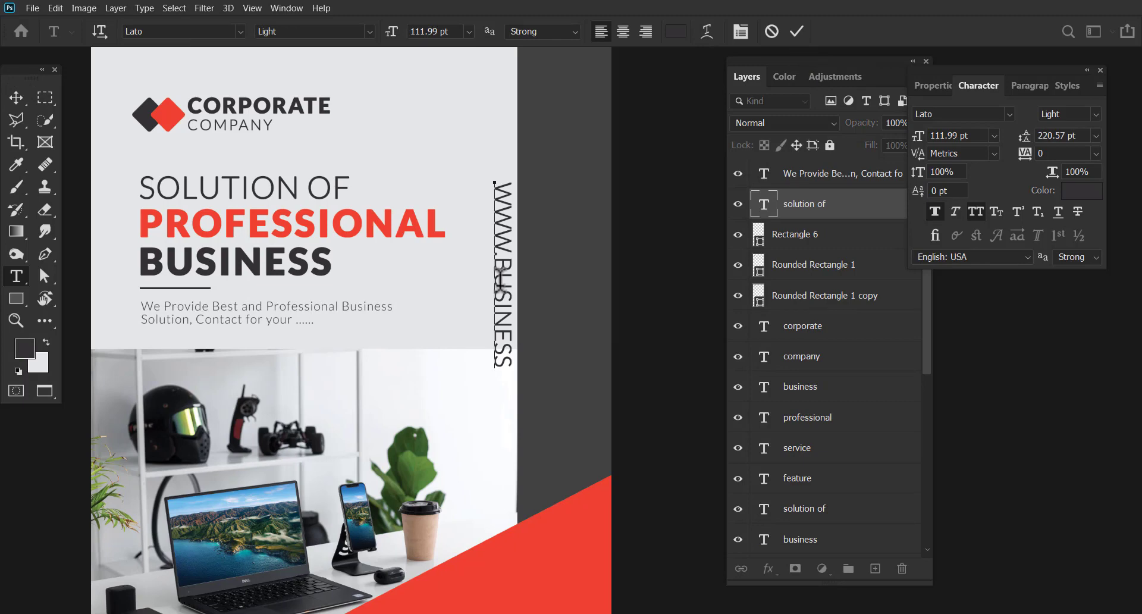
{"action": "key", "text": "ctrl"}
{"action": "type", "text": "WORLD.CO"}
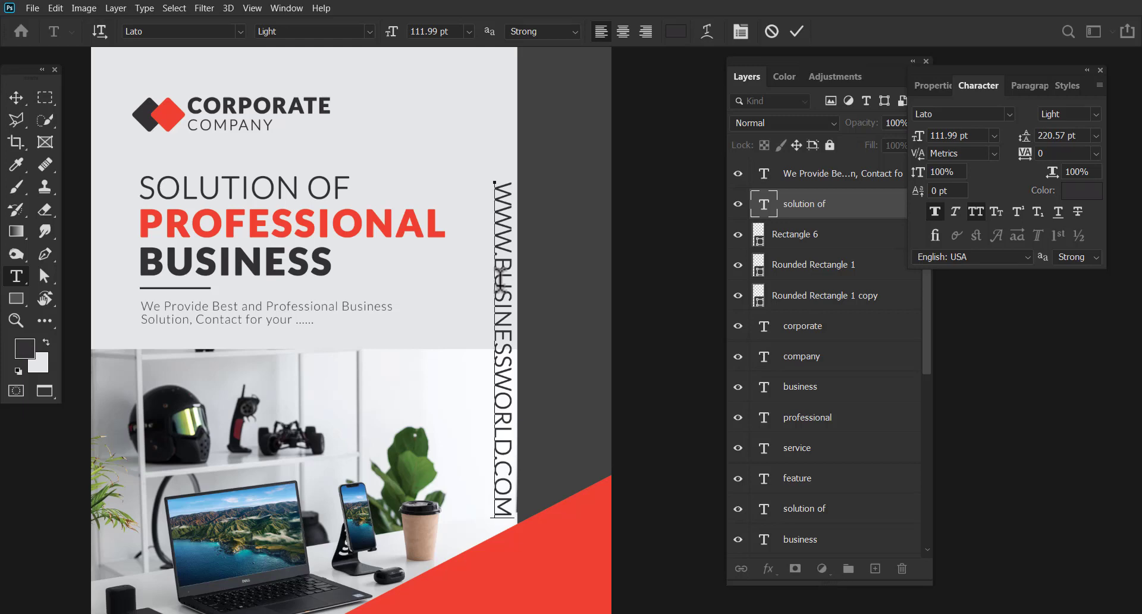
{"action": "type", "text": "M"}
{"action": "key", "text": "ctrl+a"}
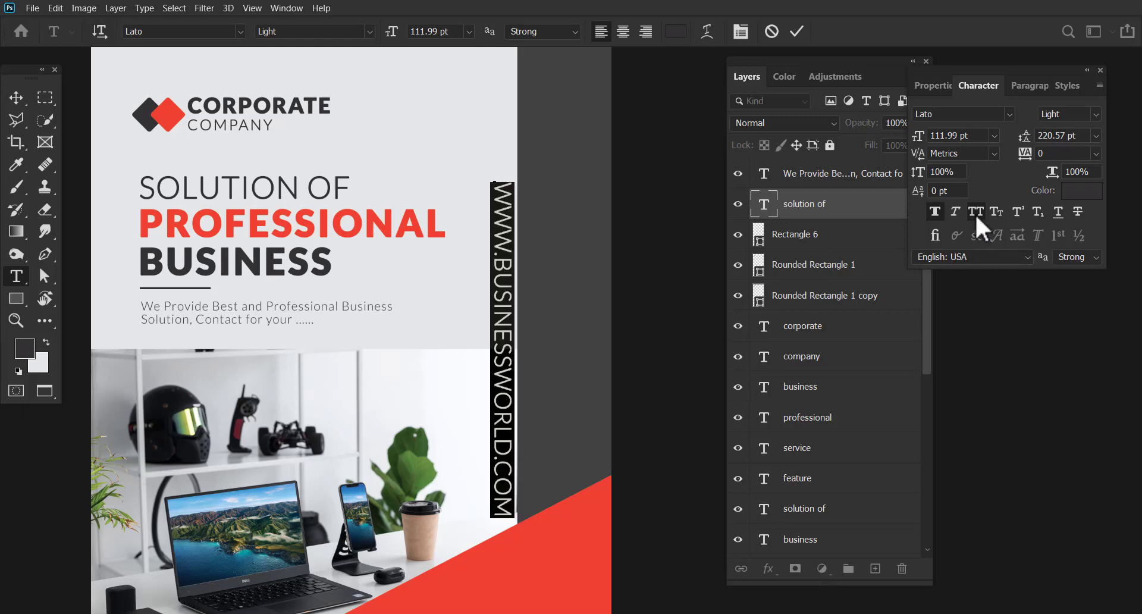
{"action": "left_click", "coordinate": [975, 212]}
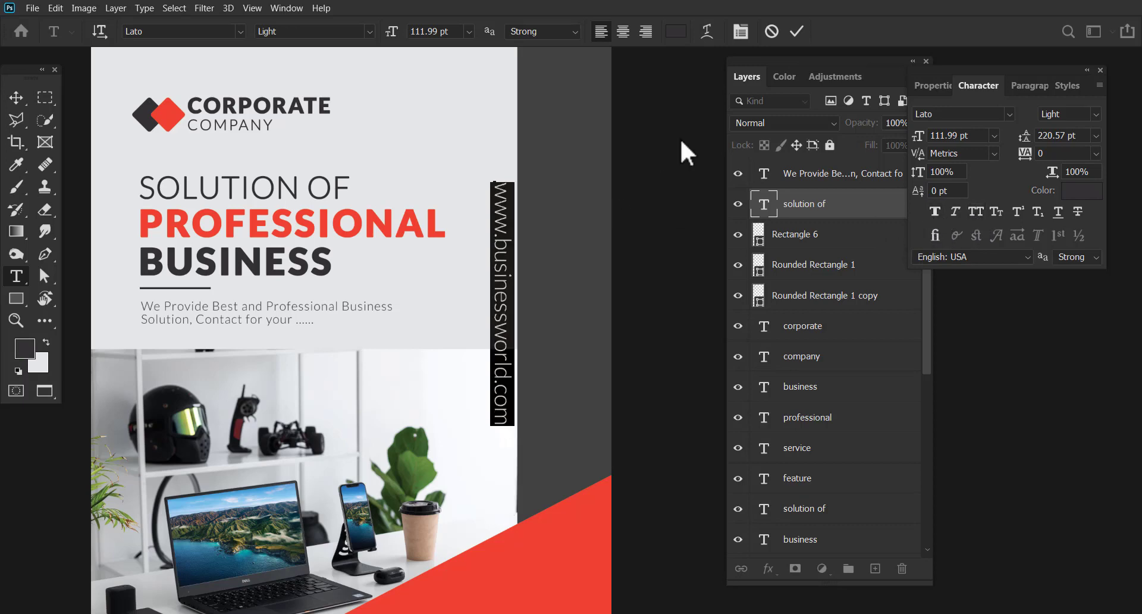
{"action": "left_click", "coordinate": [1094, 155]}
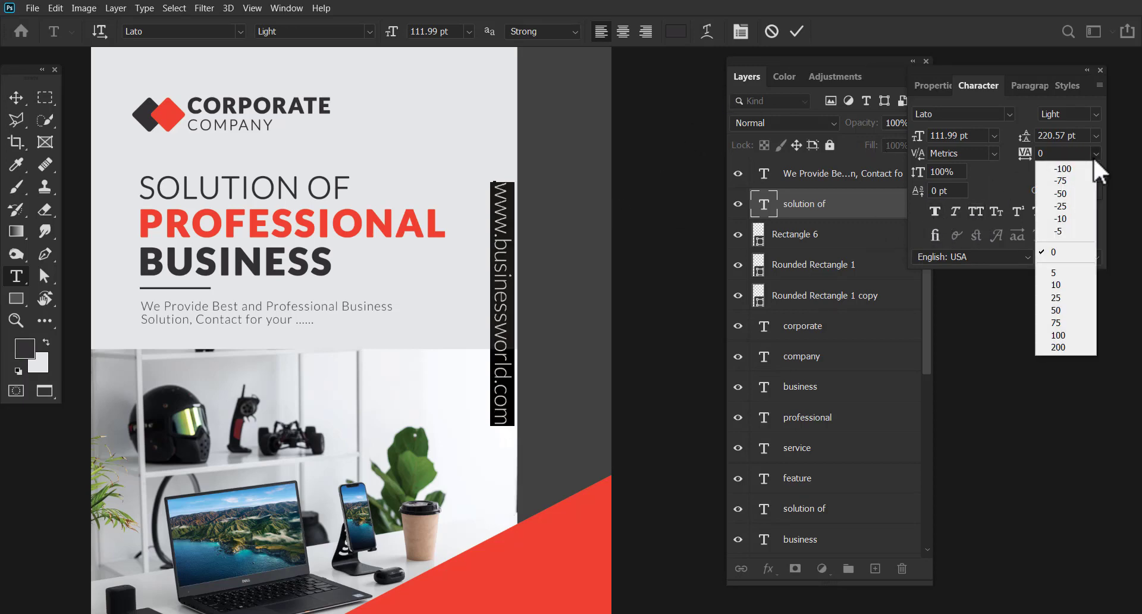
{"action": "left_click", "coordinate": [1053, 287]}
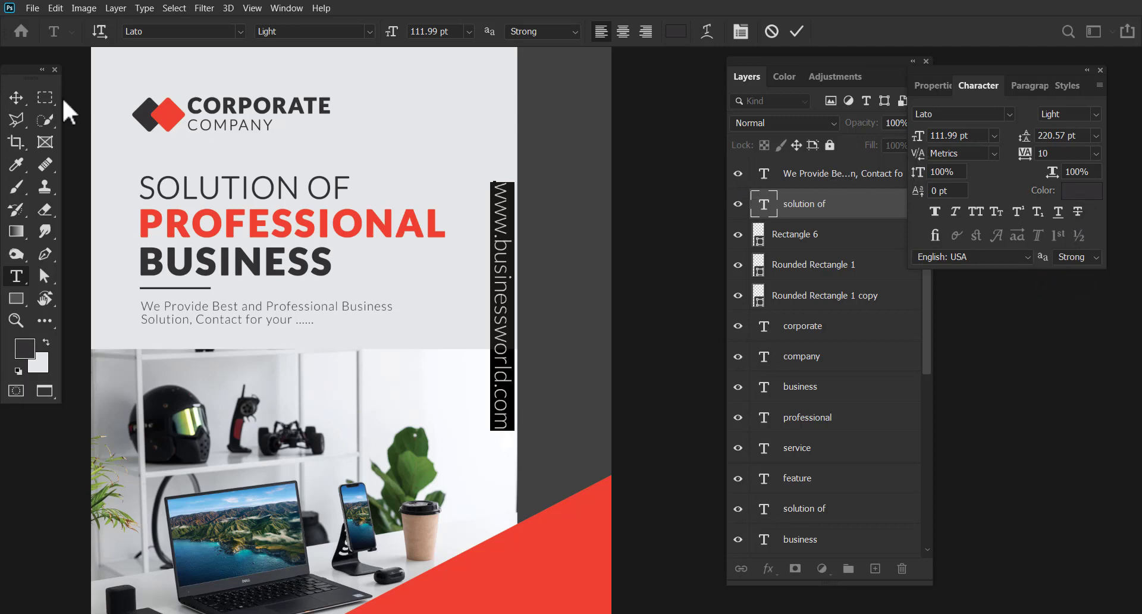
{"action": "left_click", "coordinate": [23, 98]}
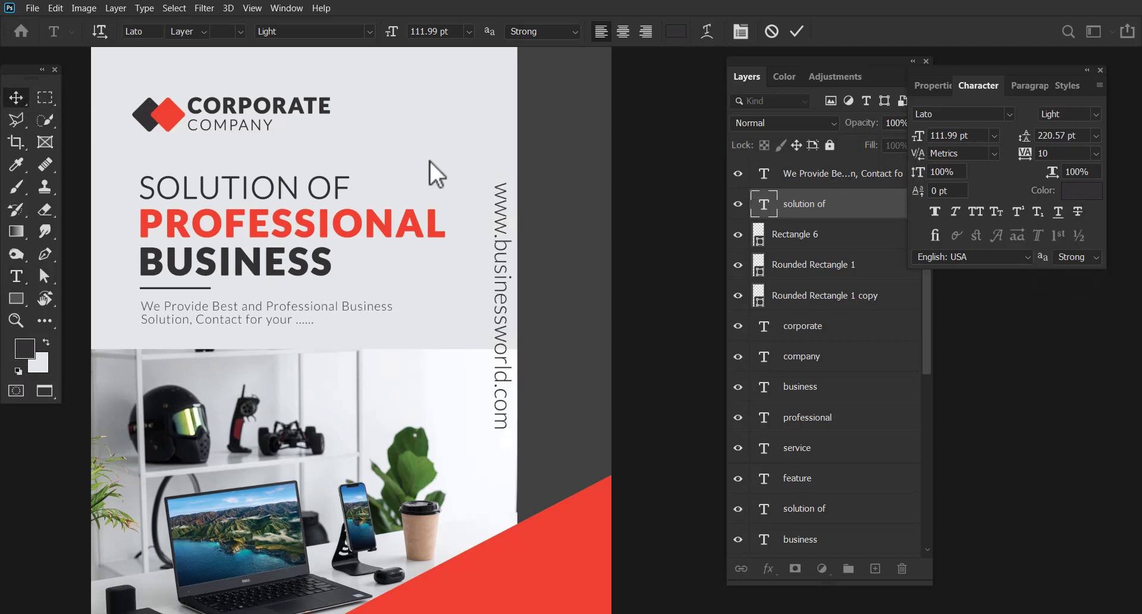
- Rotate the web address 180° and move it onto the dark strip beside the logo and headings
{"action": "key", "text": "ctrl+t"}
{"action": "right_click", "coordinate": [503, 263]}
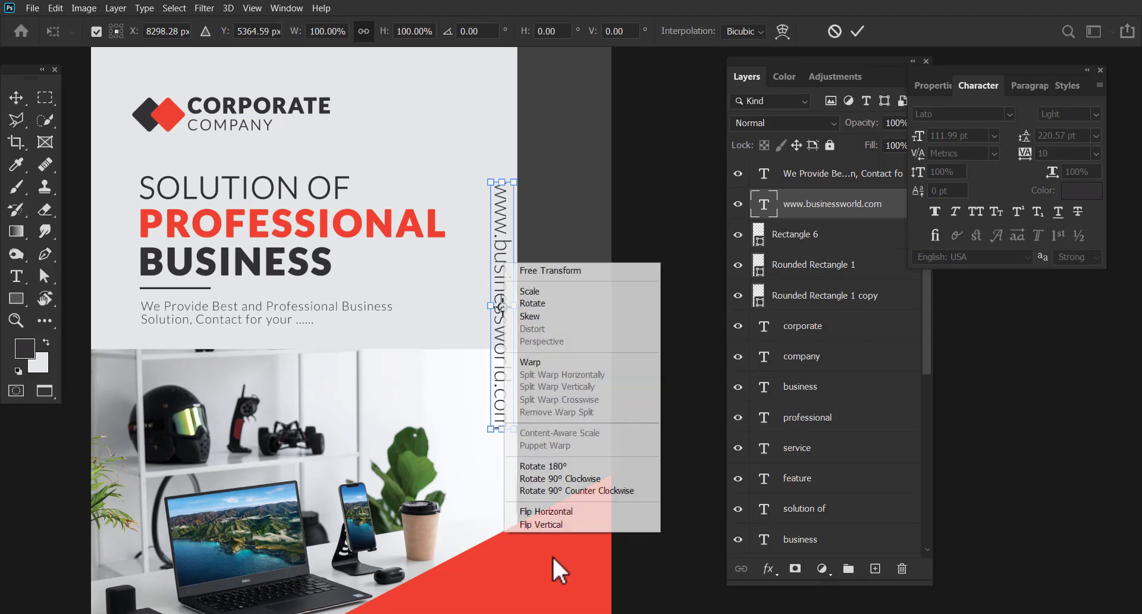
{"action": "left_click", "coordinate": [551, 467]}
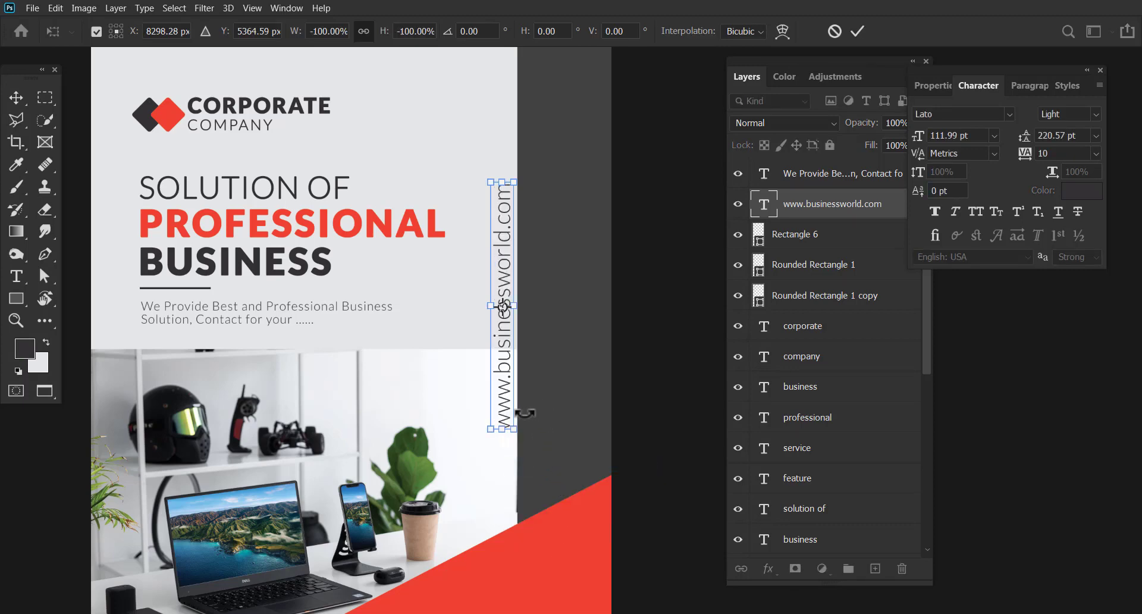
{"action": "left_click_drag", "start_coordinate": [505, 407], "coordinate": [588, 322]}
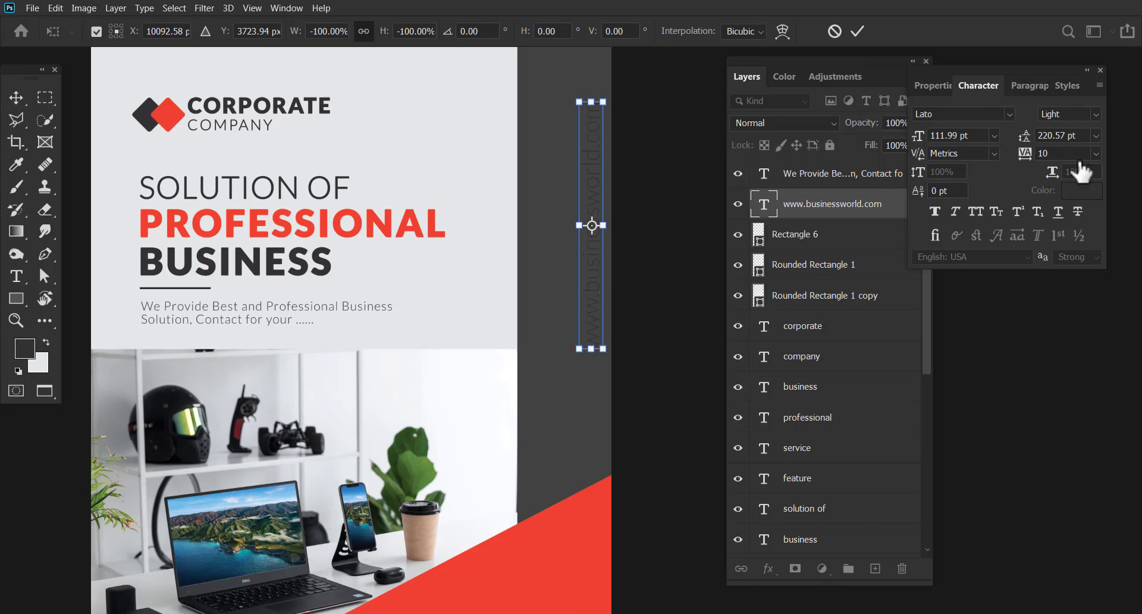
{"action": "left_click", "coordinate": [857, 31]}
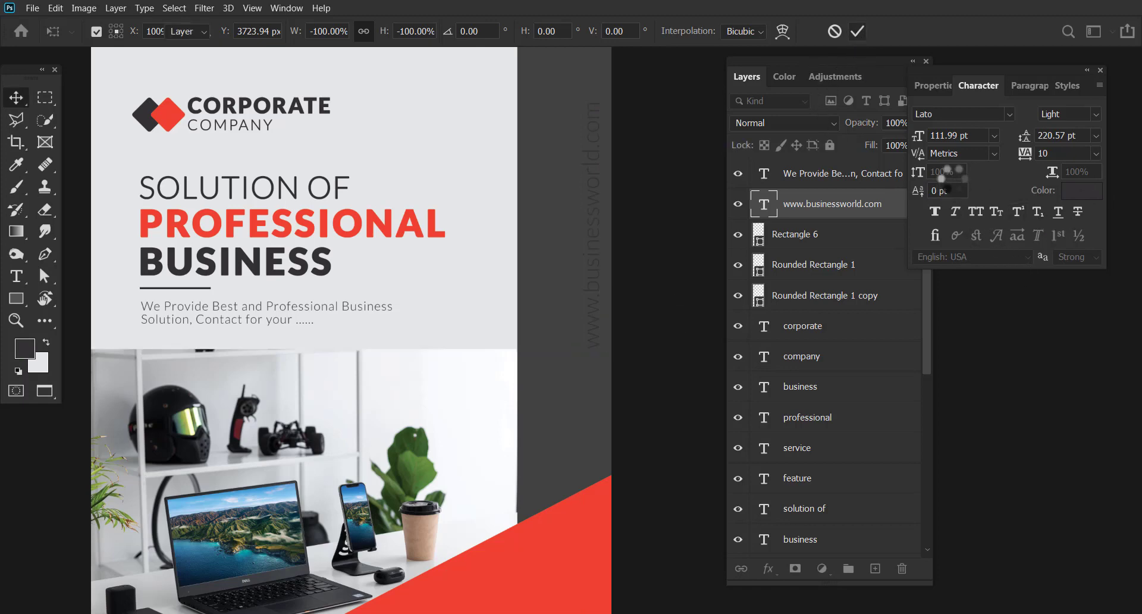
- Change the web address's text color to the near-white fff6fd
{"action": "double_click", "coordinate": [763, 204]}
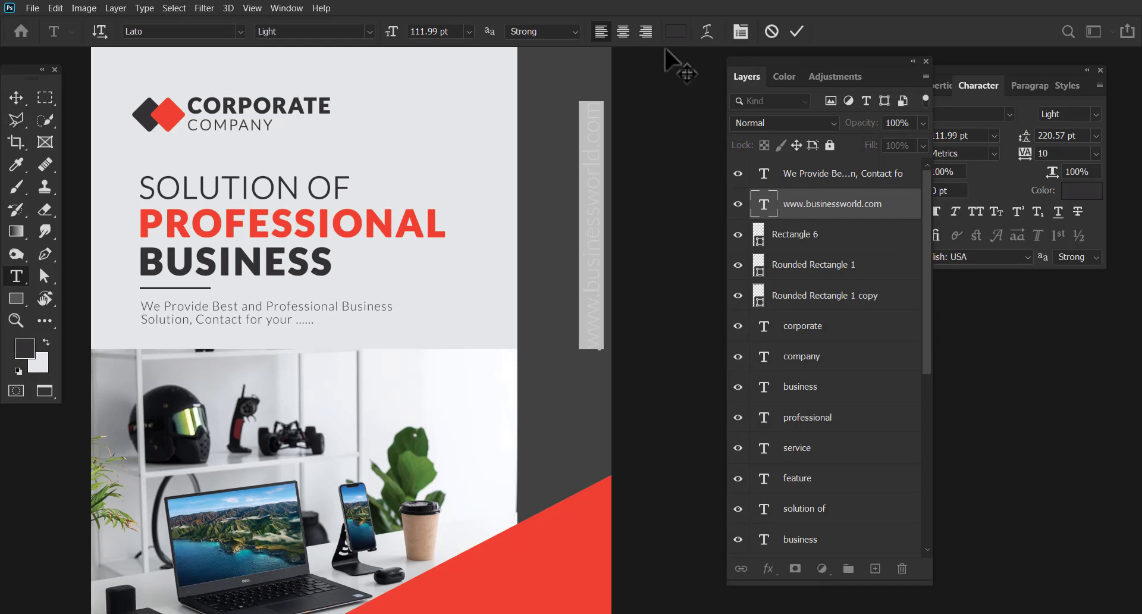
{"action": "left_click", "coordinate": [675, 33]}
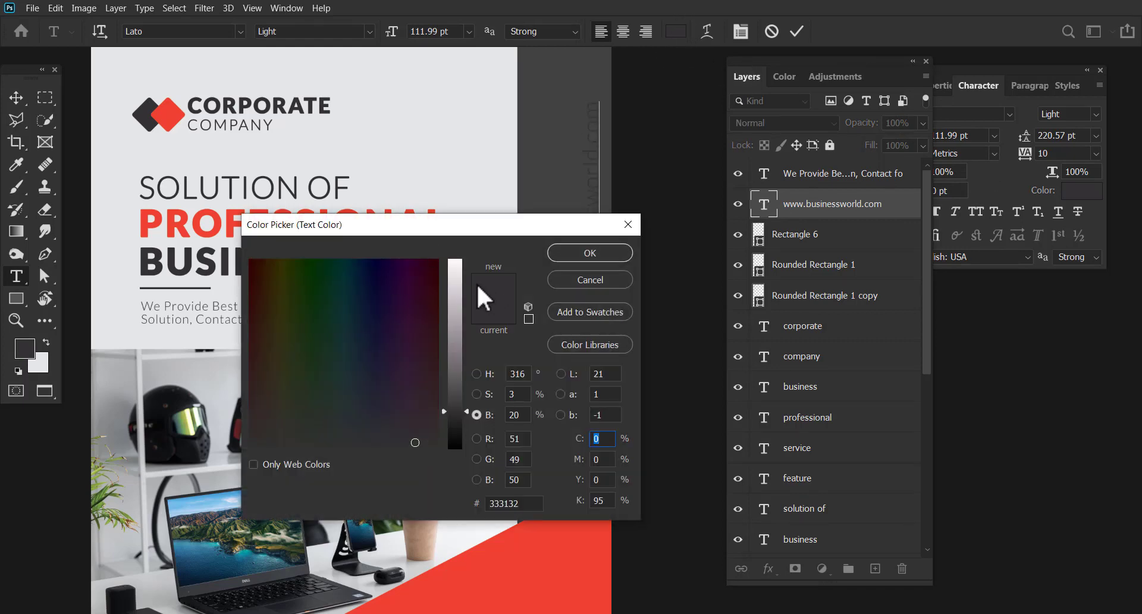
{"action": "left_click_drag", "start_coordinate": [455, 267], "coordinate": [456, 253]}
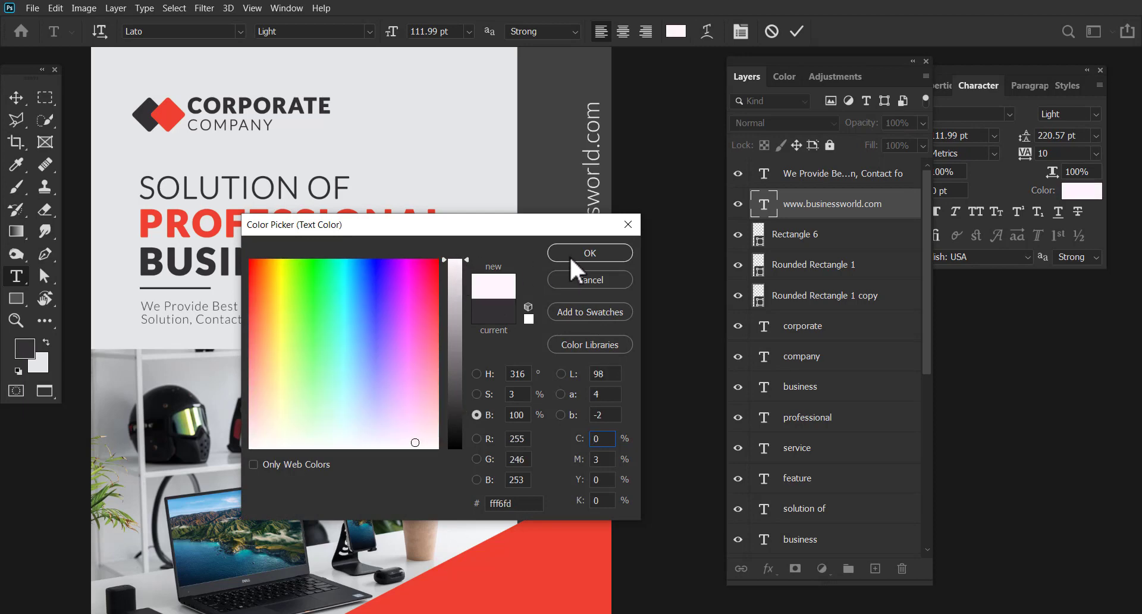
{"action": "key", "text": "Return"}
{"action": "left_click", "coordinate": [797, 34]}
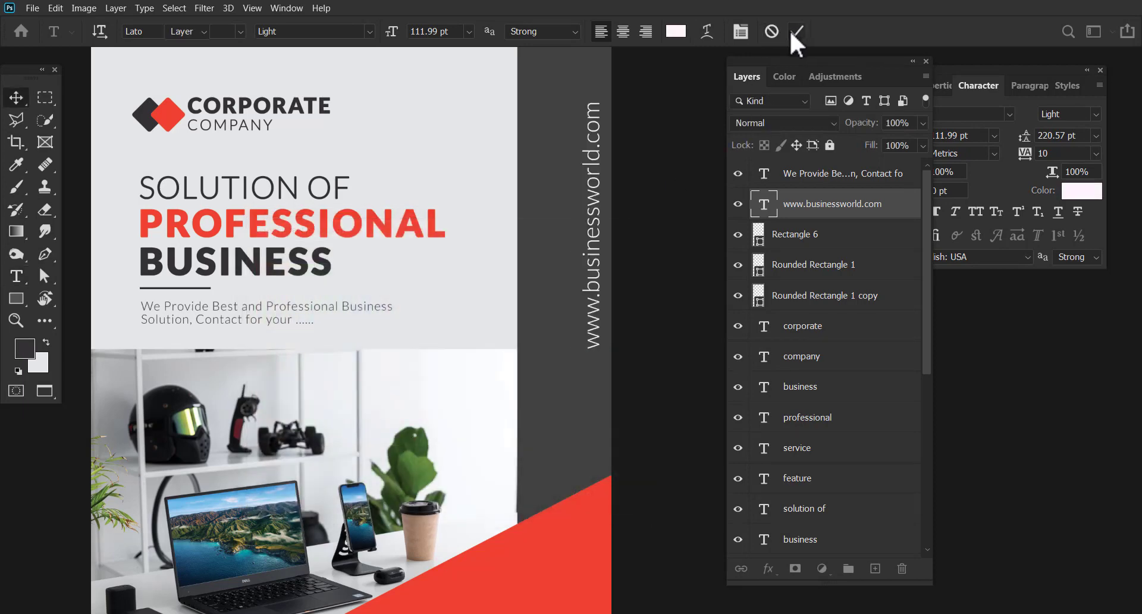
{"action": "key", "text": "v"}
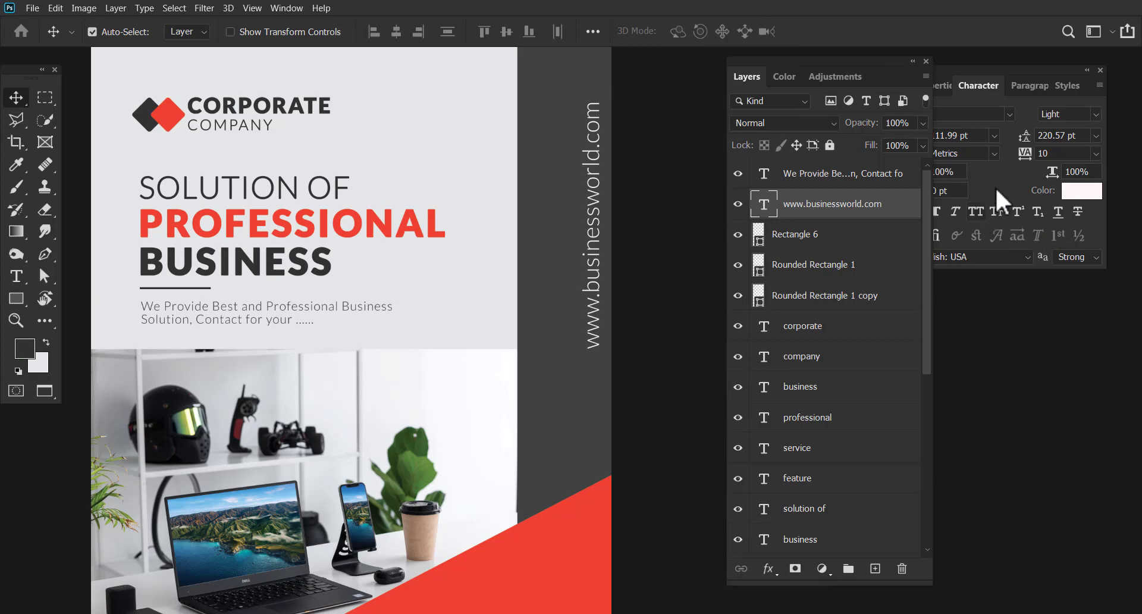
- Set the web address's tracking to 40
{"action": "left_click", "coordinate": [1069, 153]}
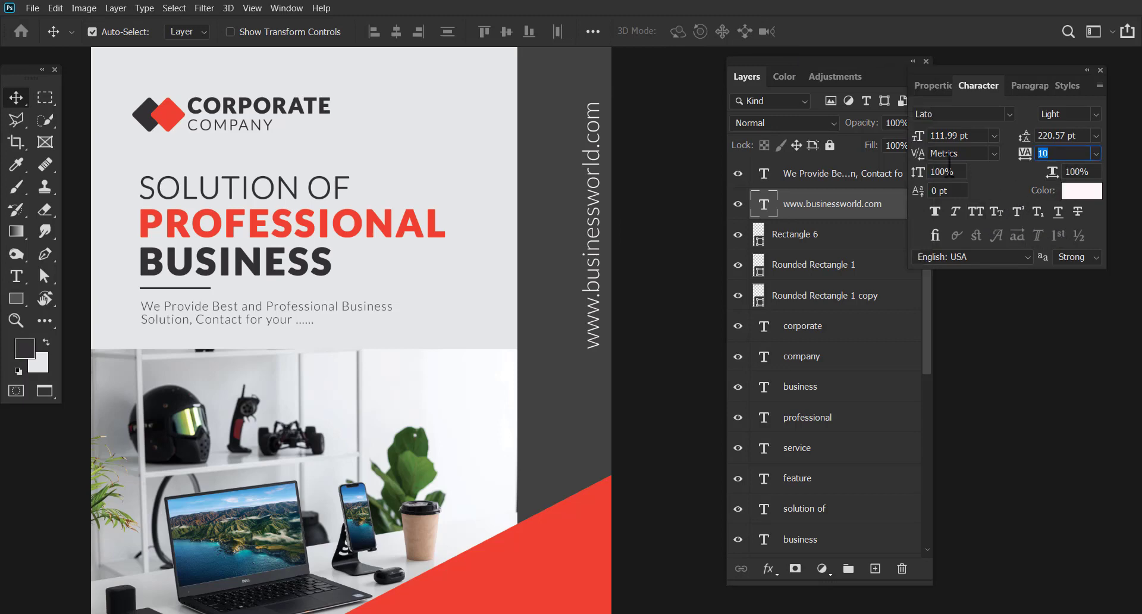
{"action": "type", "text": "40"}
{"action": "key", "text": "Return"}
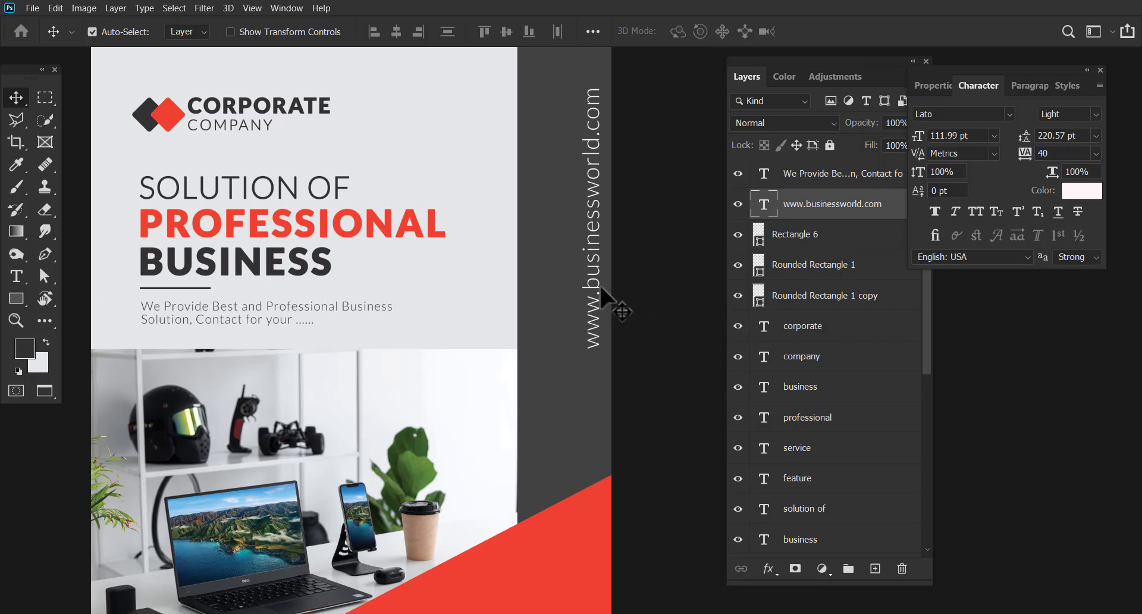
- Scale the web address proportionally to about 85% and shift it slightly up along the dark strip
{"action": "key", "text": "ctrl+t"}
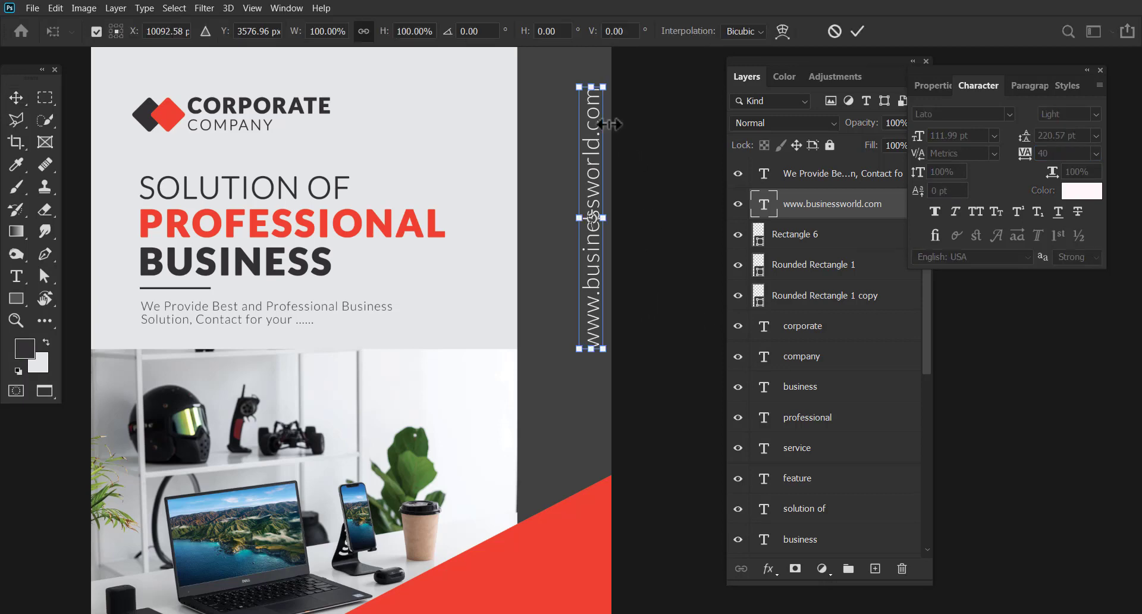
{"action": "left_click_drag", "start_coordinate": [579, 87], "coordinate": [583, 126]}
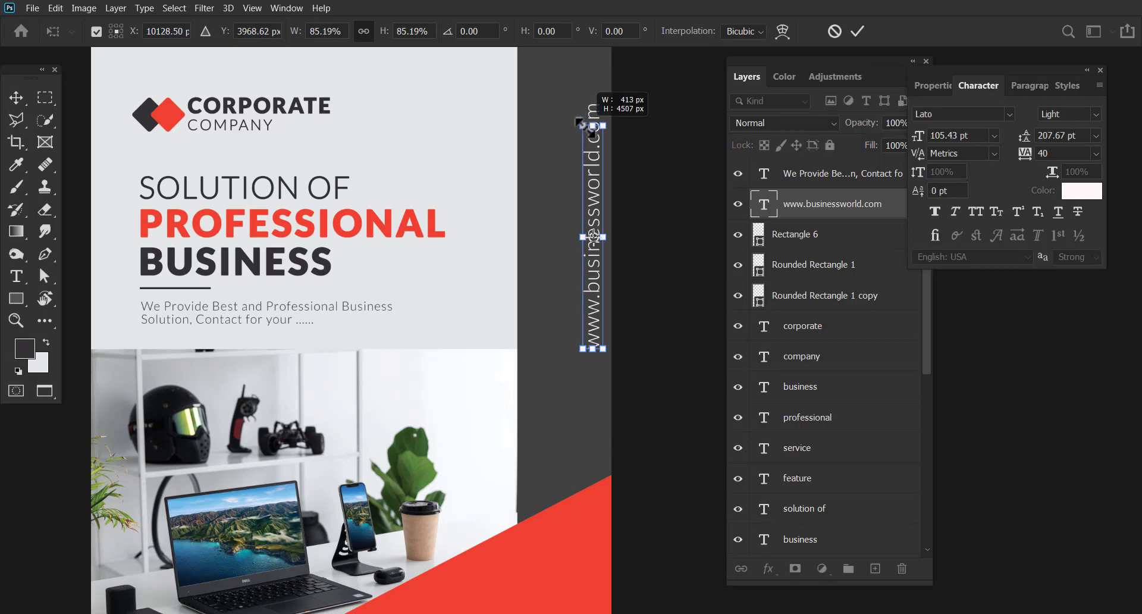
{"action": "left_click", "coordinate": [849, 36]}
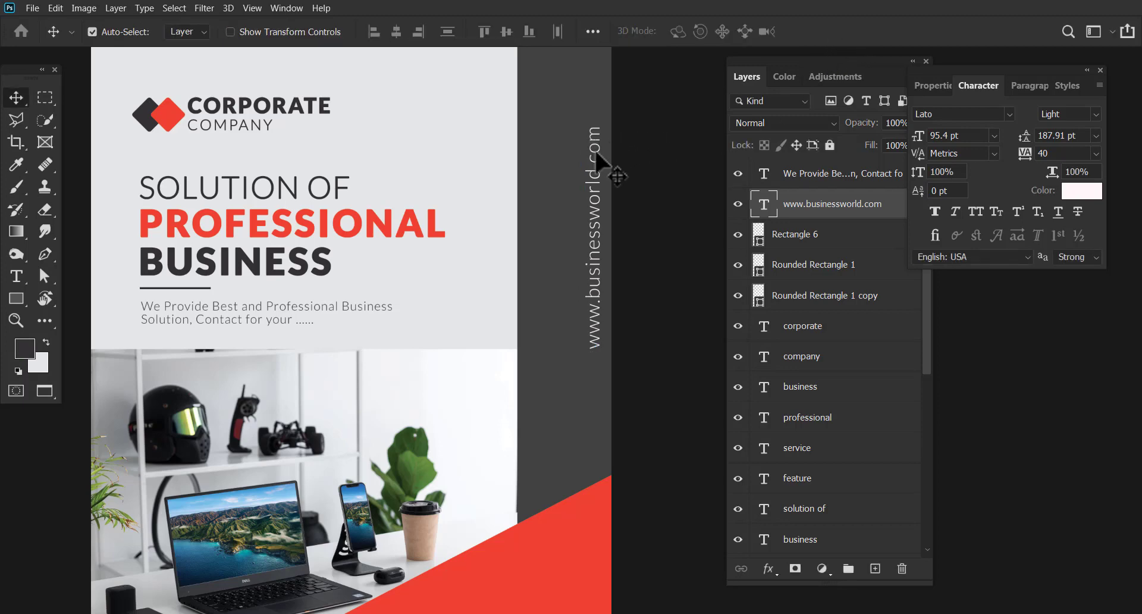
{"action": "left_click_drag", "start_coordinate": [595, 150], "coordinate": [589, 118]}
- Complete the text on the light strip below the circles as "CONTACT US:" followed by the phone number
{"action": "key", "text": "space"}
{"action": "mouse_move", "coordinate": [619, 193]}
{"action": "left_mouse_down"}
{"action": "mouse_move", "coordinate": [625, 285]}
{"action": "mouse_move", "coordinate": [624, 183]}
{"action": "left_mouse_up"}
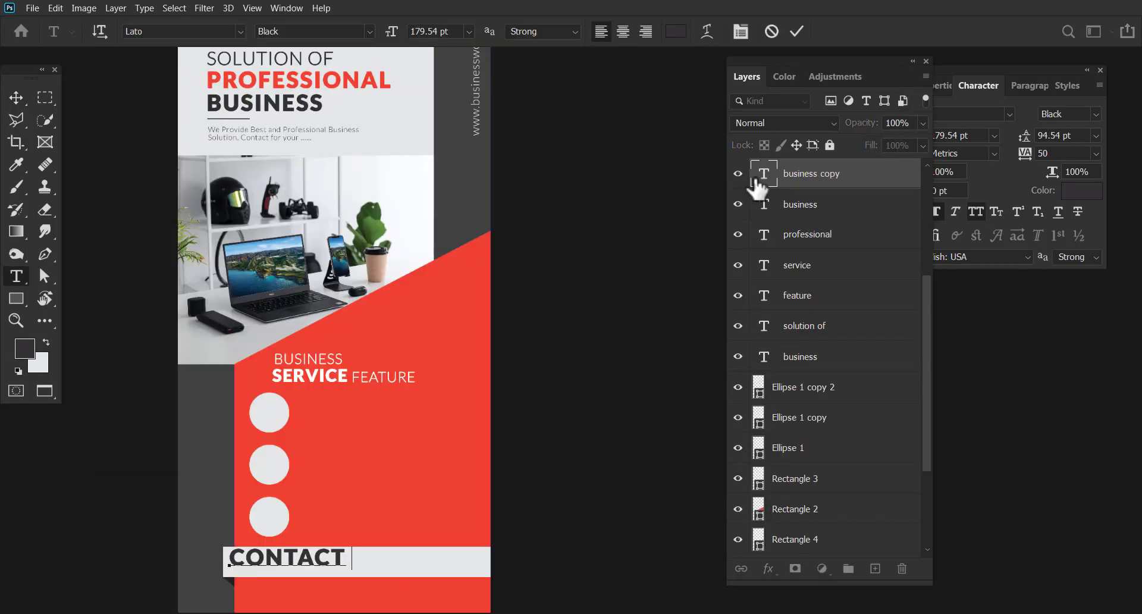
{"action": "type", "text": "US: +91"}
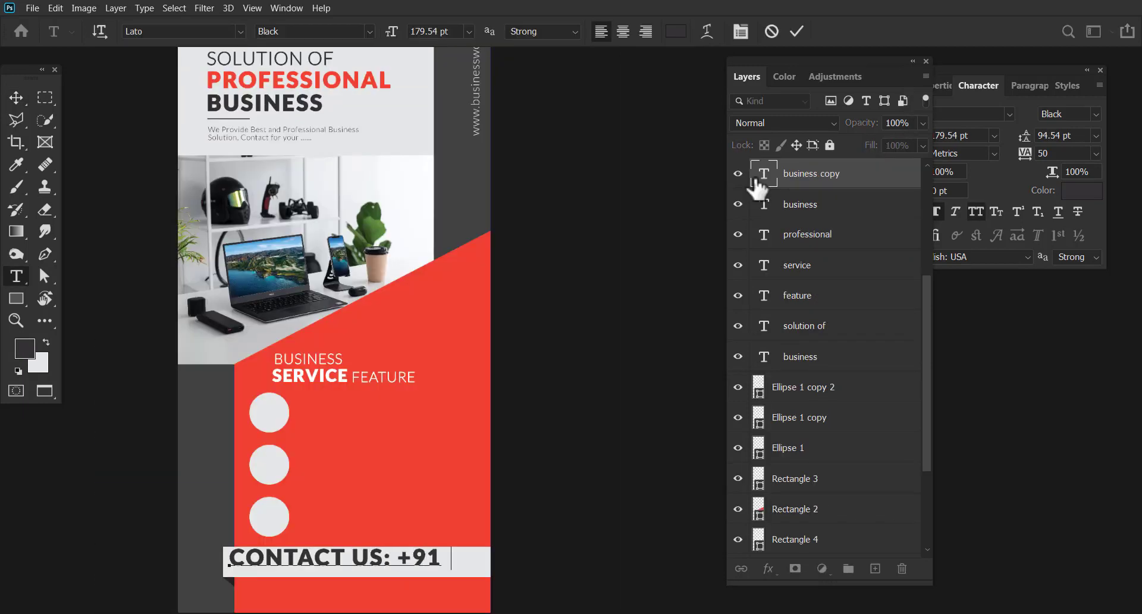
{"action": "type", "text": "-456234"}
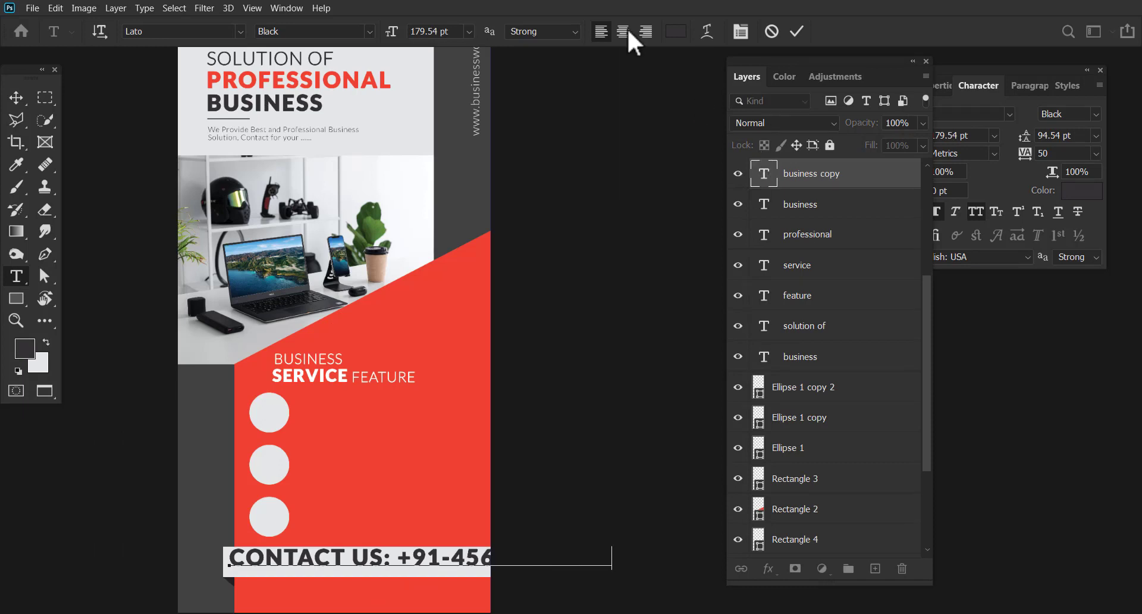
{"action": "left_click", "coordinate": [797, 32]}
- Scale the contact line down to about 116.55 pt so it fits inside the light strip
{"action": "key", "text": "v"}
{"action": "key", "text": "ctrl+t"}
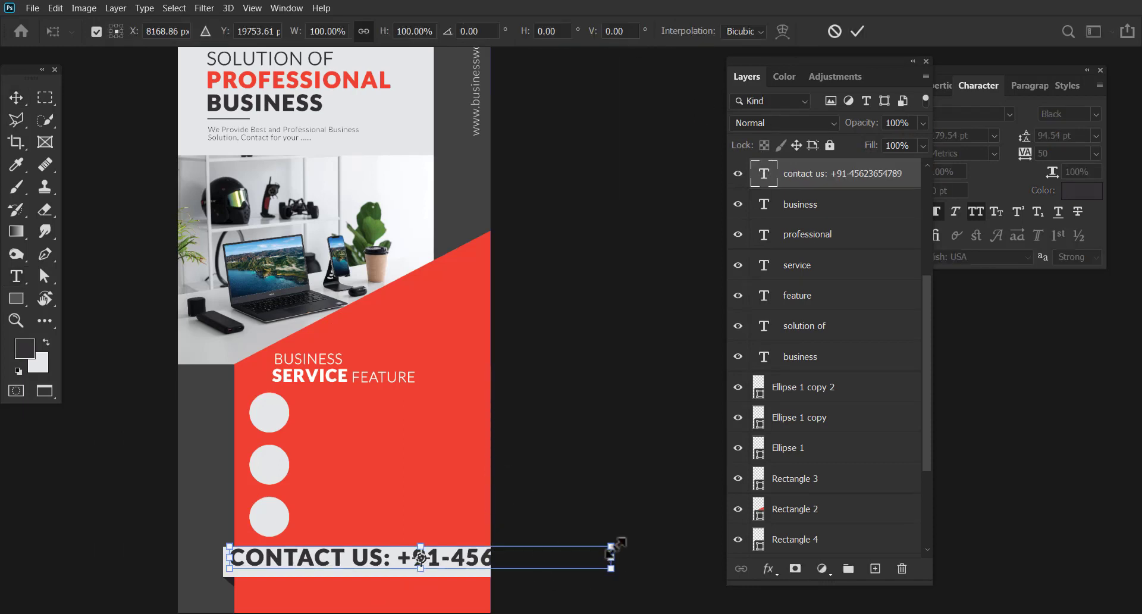
{"action": "left_click_drag", "start_coordinate": [615, 557], "coordinate": [477, 562]}
{"action": "left_click", "coordinate": [858, 31]}
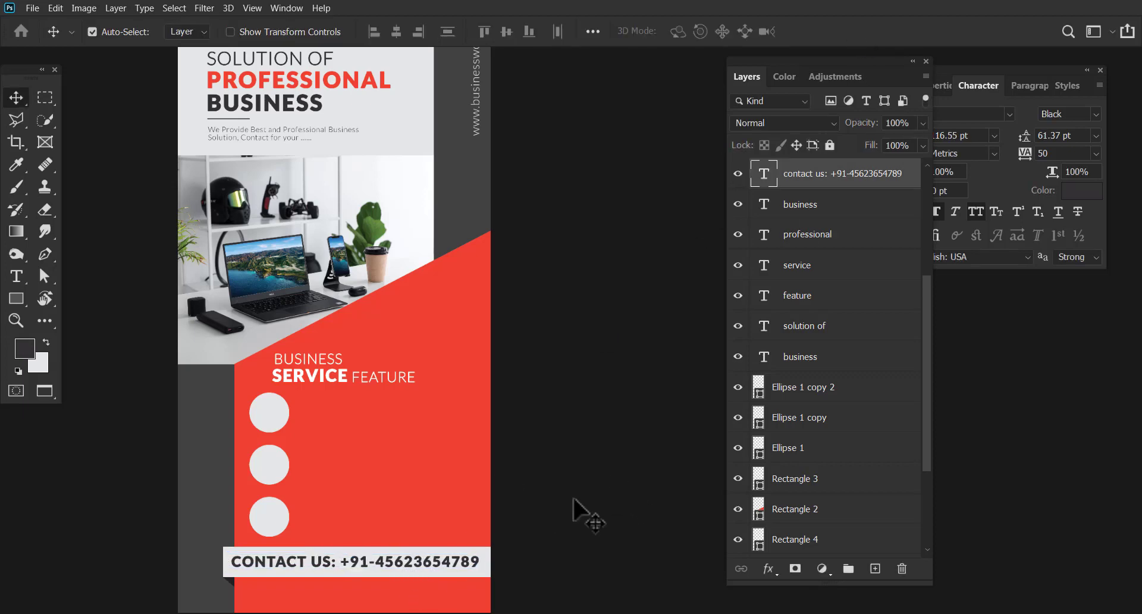
- Replace the copied contact text beside the first circle with "Business Feature-1" and turn off its faux bold and all caps
{"action": "type", "text": "NESS"}
{"action": "type", "text": " FEAT"}
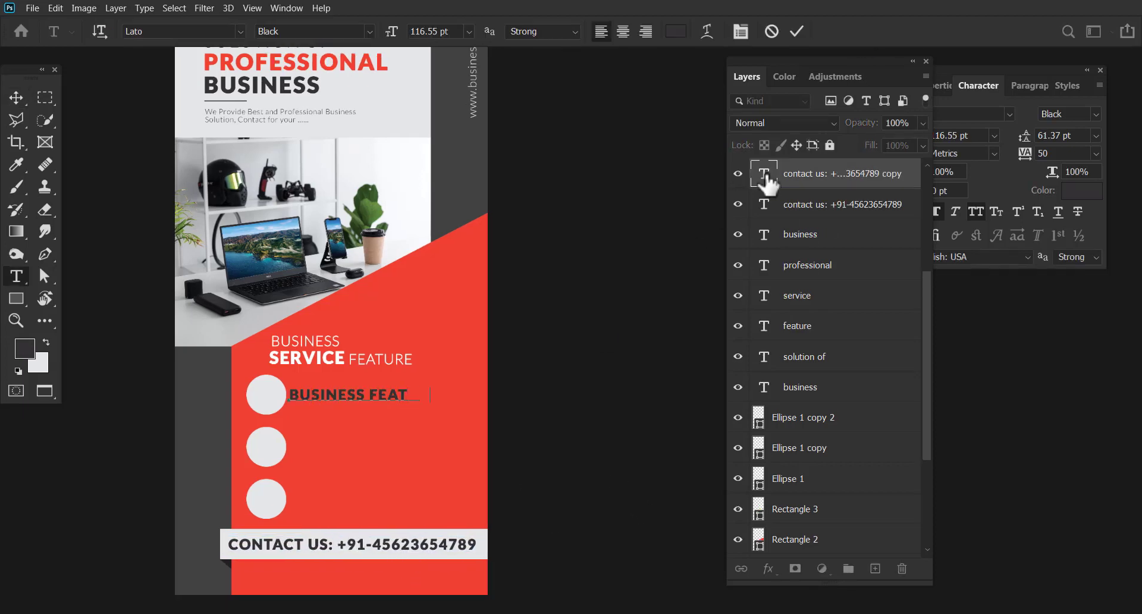
{"action": "type", "text": "URE1"}
{"action": "double_click", "coordinate": [765, 175]}
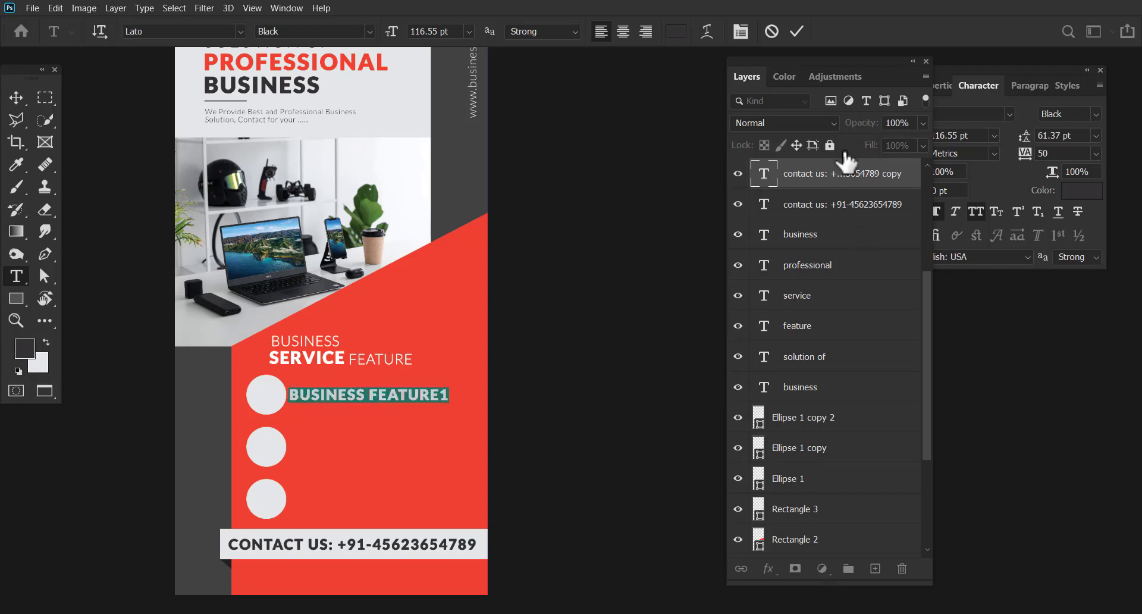
{"action": "left_click", "coordinate": [974, 213]}
{"action": "left_click", "coordinate": [343, 393]}
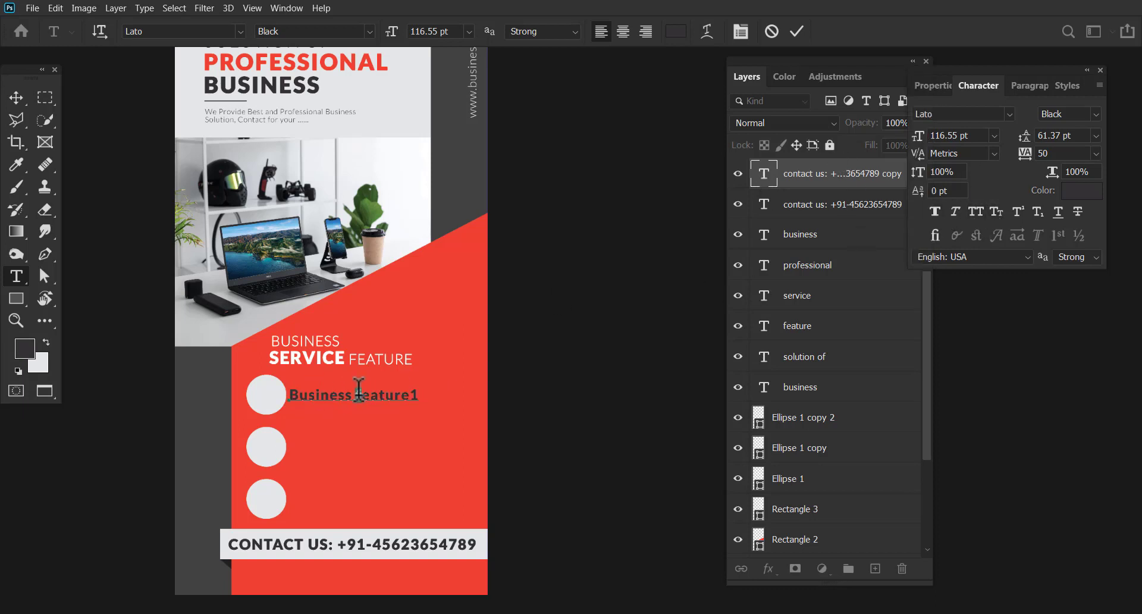
{"action": "left_click", "coordinate": [419, 385]}
{"action": "key", "text": "BackSpace"}
- Change the "Business Feature-1" text color to near-white
{"action": "key", "text": "ctrl+a"}
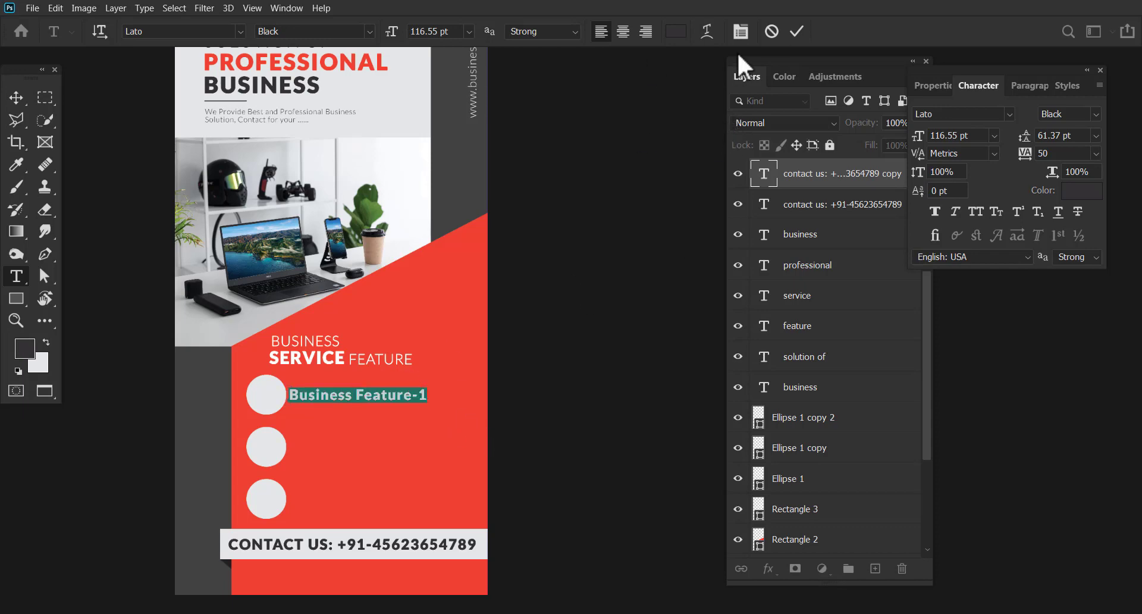
{"action": "left_click", "coordinate": [676, 31]}
{"action": "left_click", "coordinate": [456, 266]}
{"action": "key", "text": "Return"}
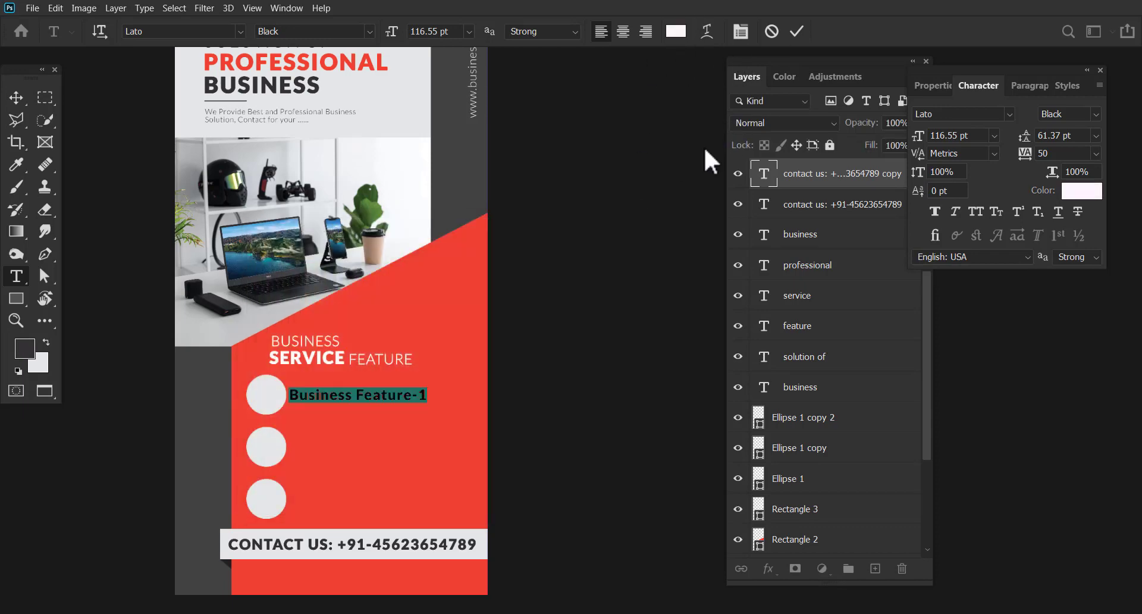
{"action": "left_click", "coordinate": [797, 31]}
- Nudge the "Business Feature-1" text up and slightly right, level with the upper part of the first circle
{"action": "left_click", "coordinate": [16, 98]}
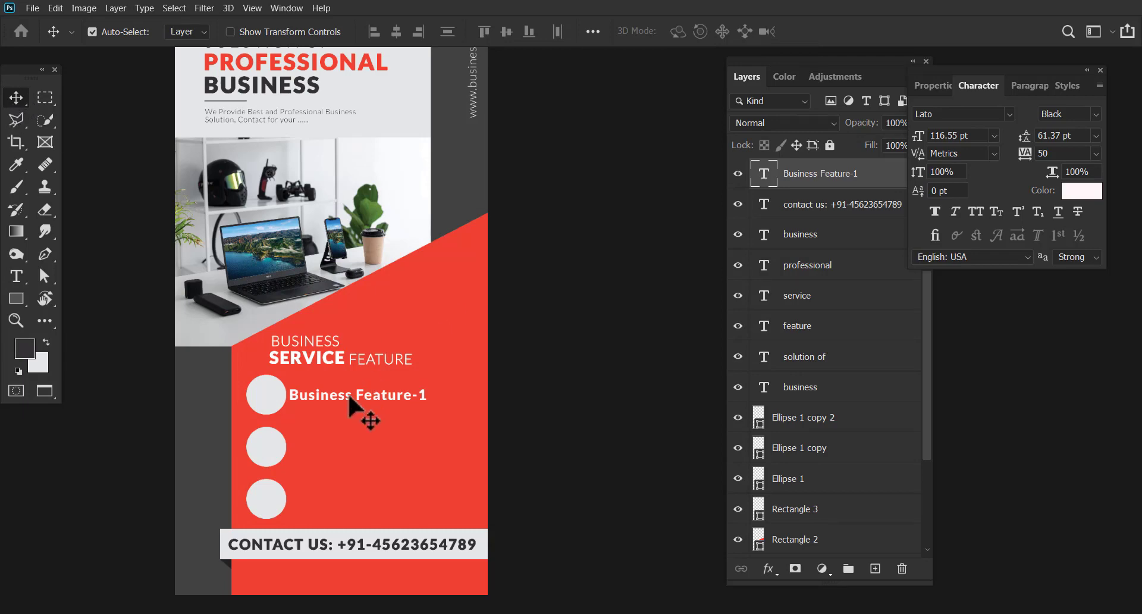
{"action": "key", "text": "Up"}
{"action": "key", "text": "Up"}
{"action": "key", "text": "Up"}
{"action": "key", "text": "Up"}
{"action": "key", "text": "Up"}
{"action": "key", "text": "Up"}
{"action": "key", "text": "Up"}
{"action": "key", "text": "Up"}
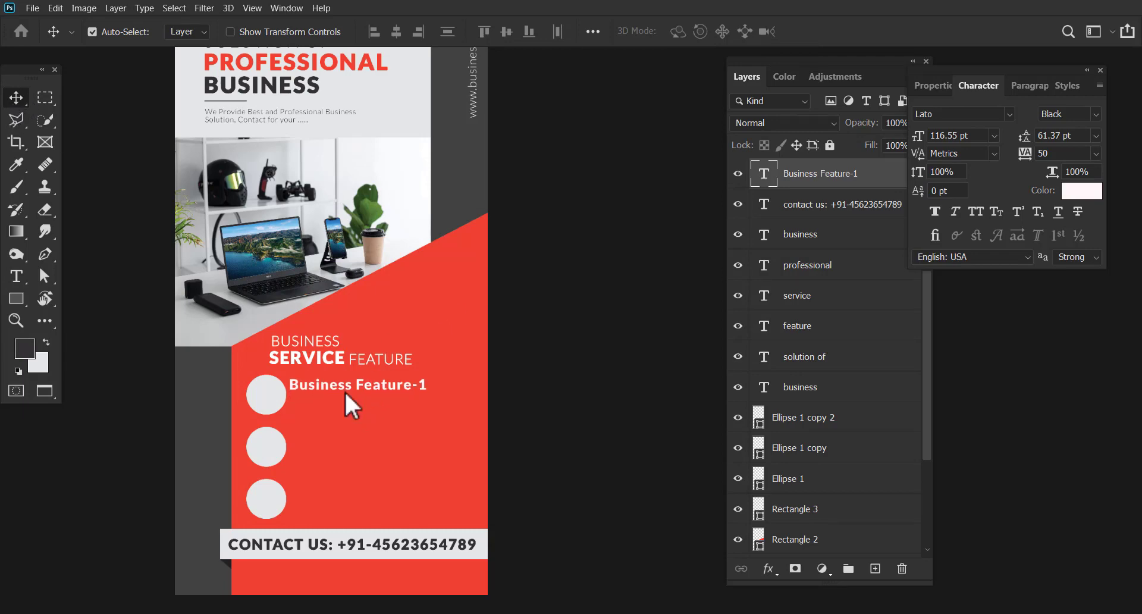
{"action": "key", "text": "Right"}
{"action": "key", "text": "Right"}
{"action": "key", "text": "Right"}
{"action": "key", "text": "Right"}
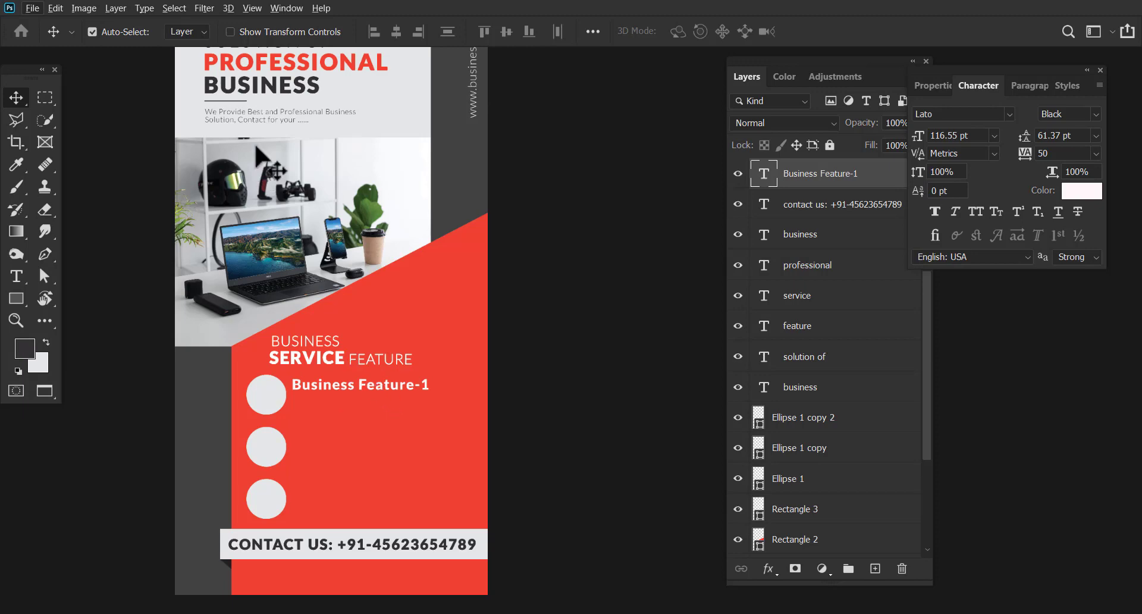
- Copy the description paragraph to just below "Business Feature-1" and change its text color to the near-white fff6fd
{"action": "left_click_drag", "start_coordinate": [255, 112], "coordinate": [338, 409]}
{"action": "double_click", "coordinate": [764, 173]}
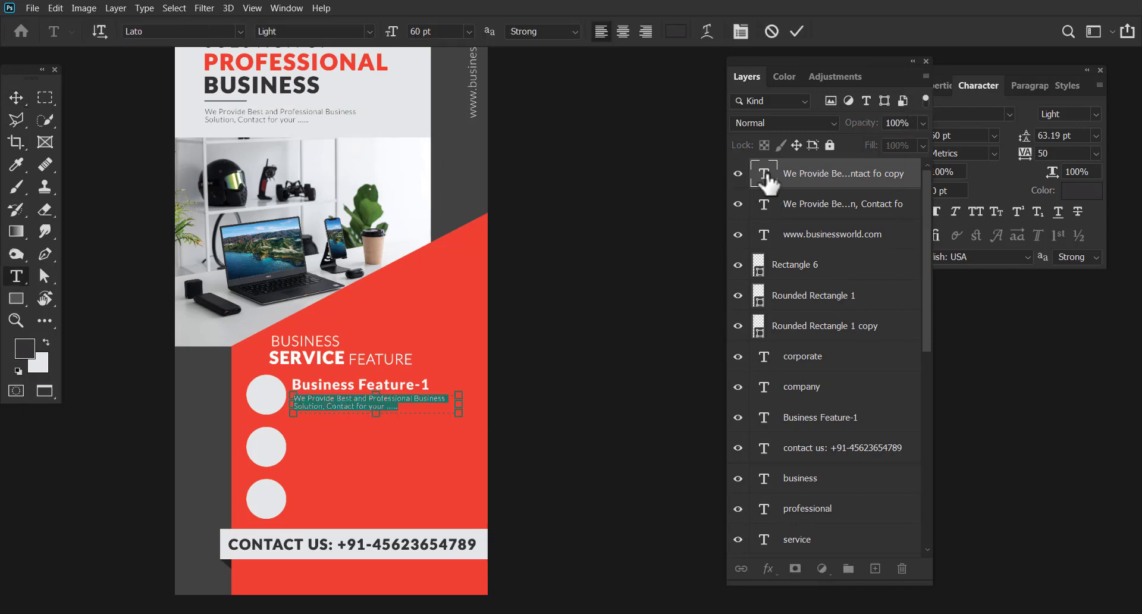
{"action": "left_click", "coordinate": [676, 31]}
{"action": "left_click_drag", "start_coordinate": [466, 301], "coordinate": [466, 262]}
{"action": "key", "text": "Return"}
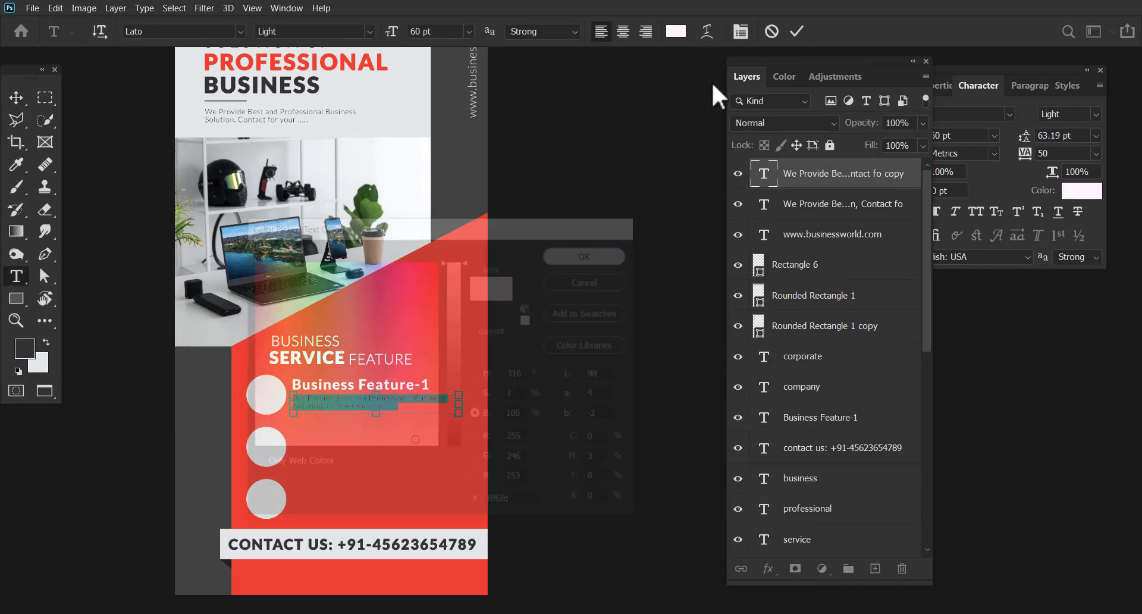
- Move the "Business Feature-1" layer up the layer stack to sit directly beneath its near-white description layer
{"action": "left_click", "coordinate": [16, 98]}
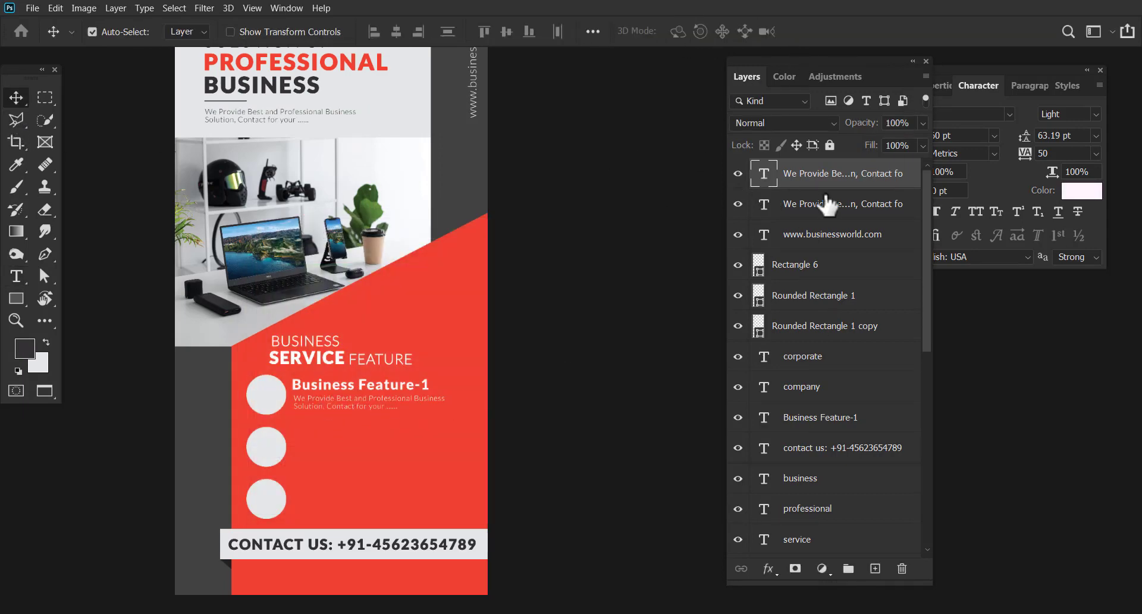
{"action": "left_click", "coordinate": [386, 402]}
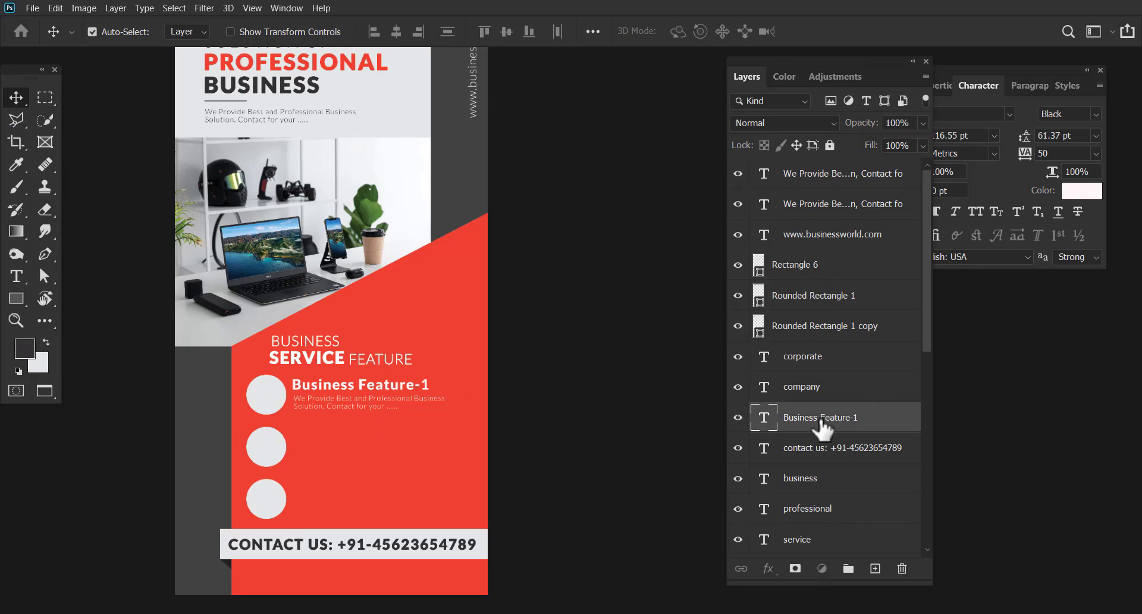
{"action": "left_click_drag", "start_coordinate": [823, 425], "coordinate": [832, 181]}
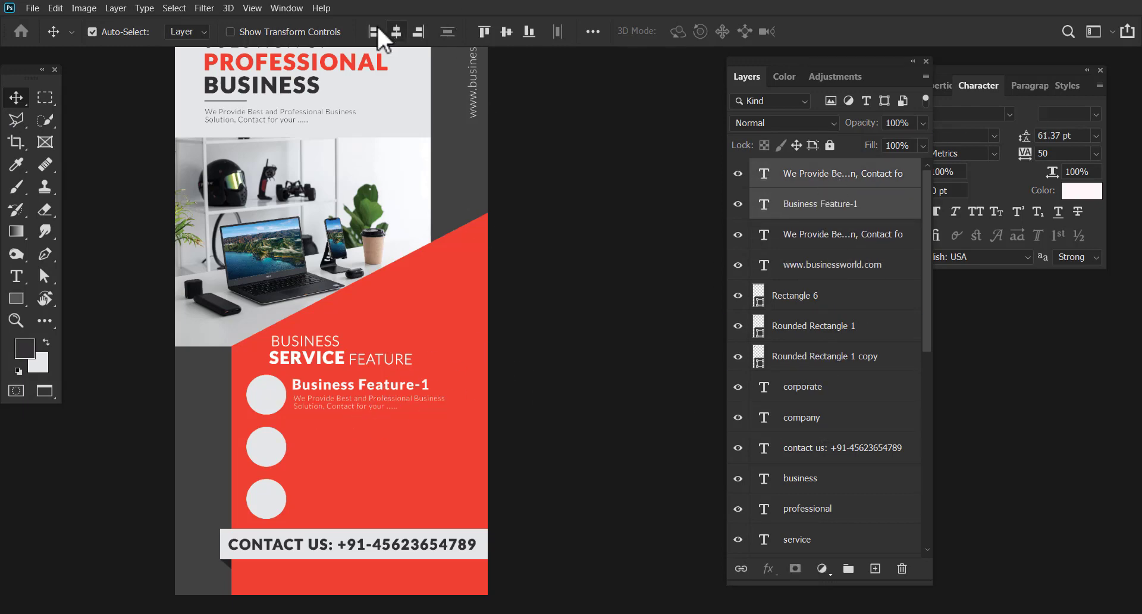
- Copy the "Business Feature-1" heading with its description down beside the second circle
{"action": "left_click_drag", "start_coordinate": [345, 408], "coordinate": [349, 455]}
{"action": "left_click_drag", "start_coordinate": [349, 456], "coordinate": [353, 516]}
{"action": "key", "text": "ctrl+z"}
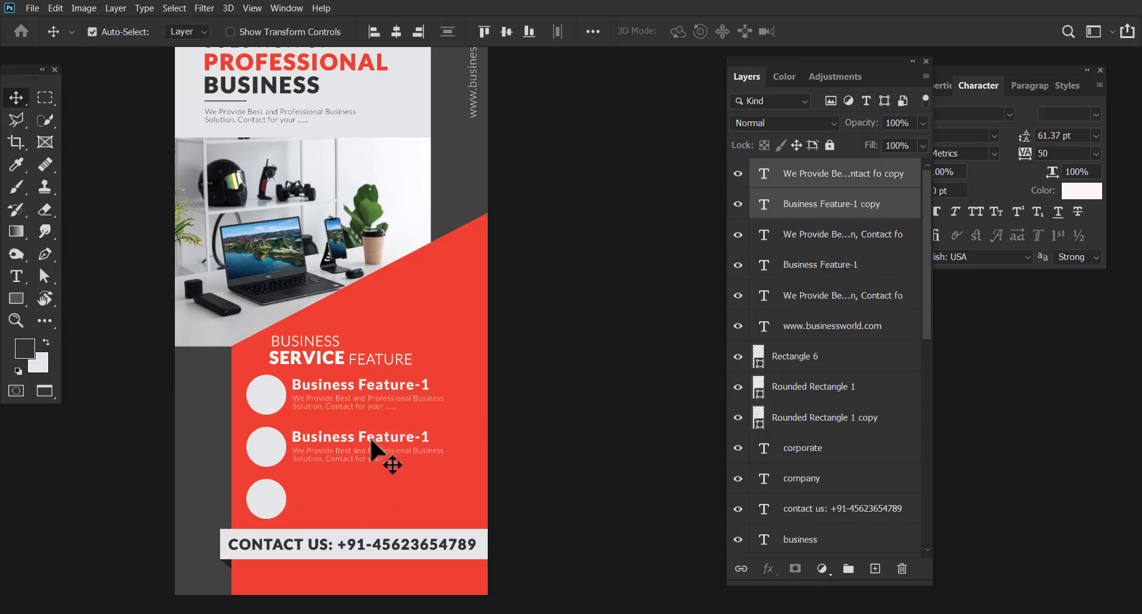
{"action": "left_click", "coordinate": [358, 398]}
{"action": "left_click", "coordinate": [347, 454]}
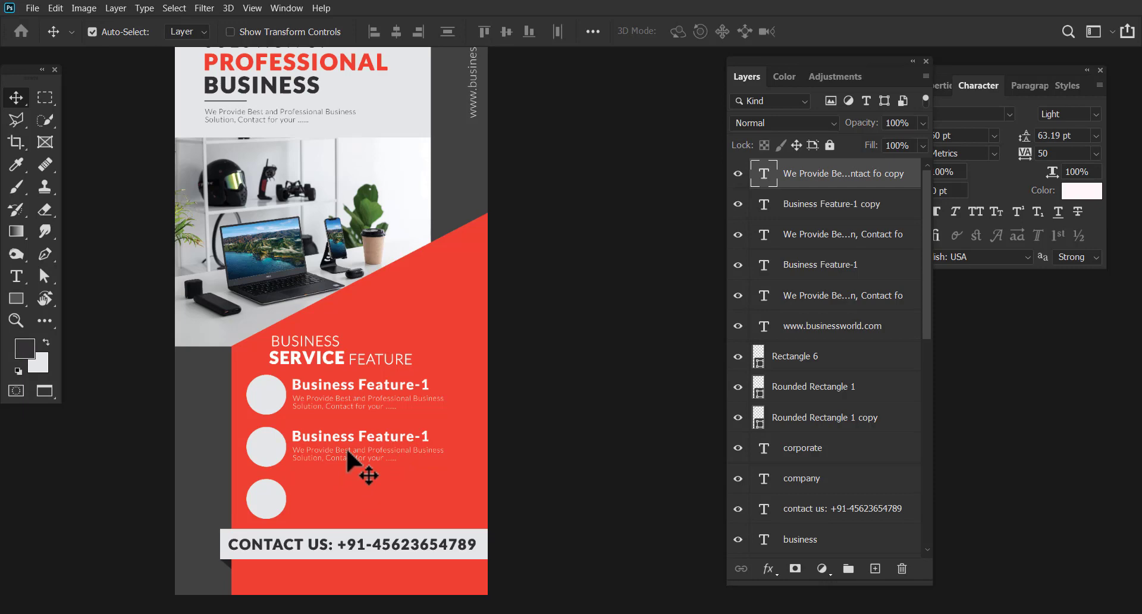
- Copy the second feature heading and description together down beside the third circle
{"action": "left_click", "coordinate": [826, 204], "text": "ctrl"}
{"action": "left_click_drag", "start_coordinate": [372, 453], "coordinate": [366, 506]}
{"action": "left_click", "coordinate": [356, 385]}
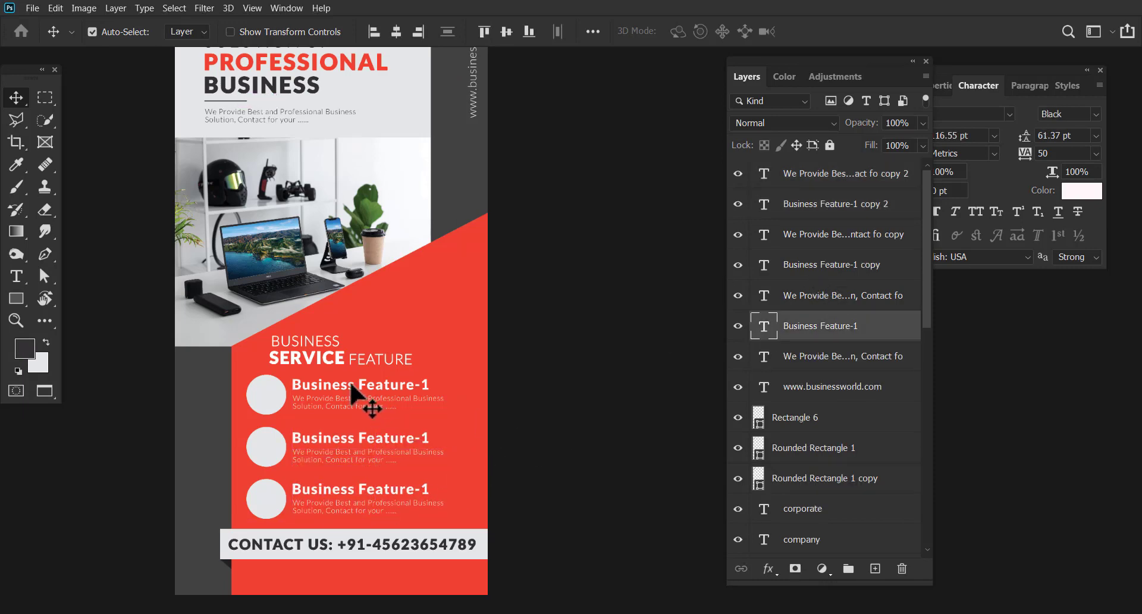
{"action": "left_click", "coordinate": [347, 397]}
- Change the text color of the word "SERVICE" in the service heading to dark grey
{"action": "left_click", "coordinate": [365, 356]}
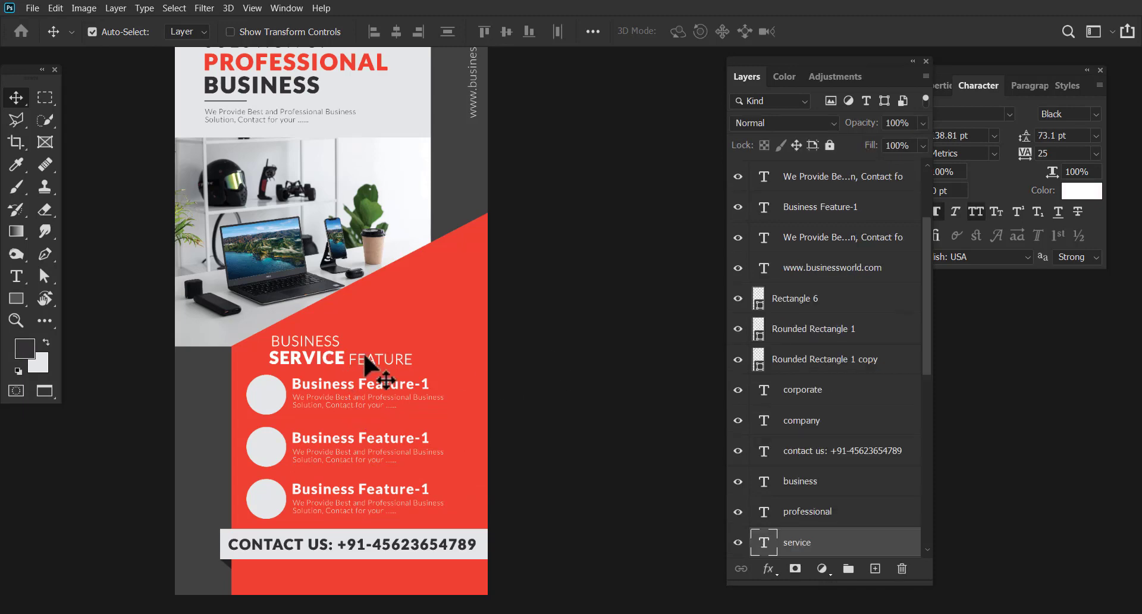
{"action": "double_click", "coordinate": [763, 541]}
{"action": "left_click", "coordinate": [676, 31]}
{"action": "left_click", "coordinate": [602, 500]}
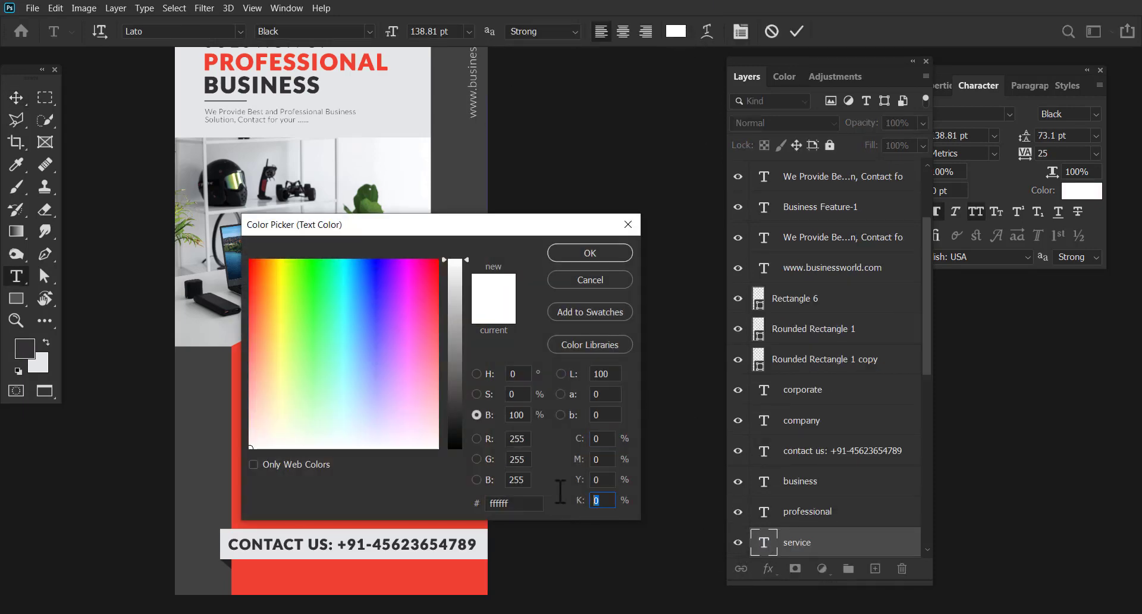
{"action": "type", "text": "9"}
{"action": "key", "text": "Return"}
{"action": "left_click", "coordinate": [16, 97]}
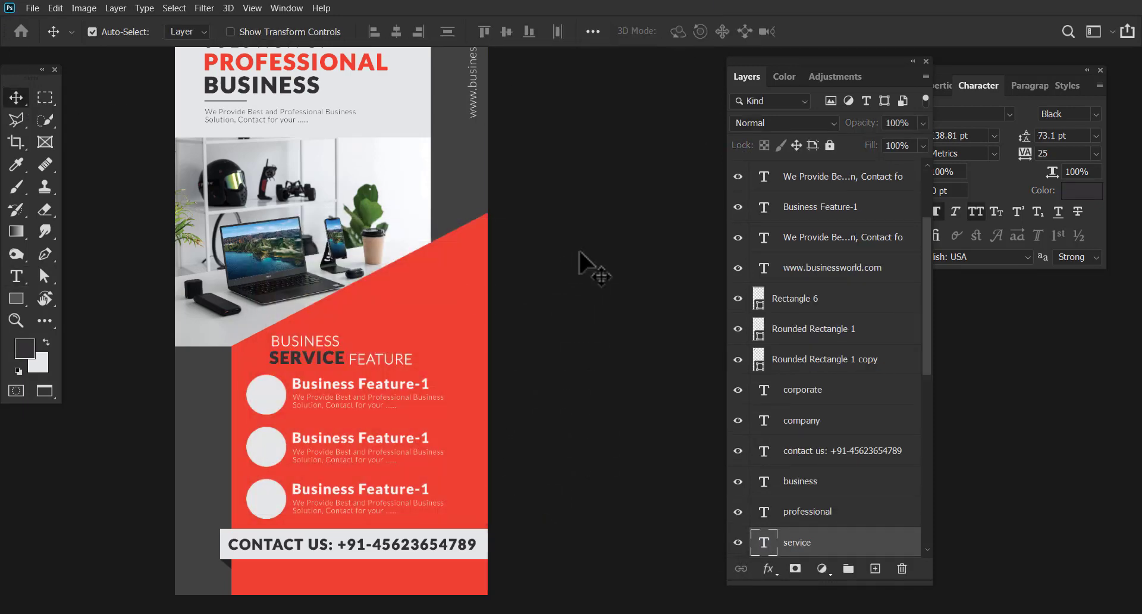
- Examine the recolored service heading and the overall layout of the banner
{"action": "left_click", "coordinate": [583, 263]}
{"action": "scroll", "coordinate": [499, 300], "scroll_direction": "down", "scroll_amount": 1}
{"action": "left_click", "coordinate": [370, 355]}
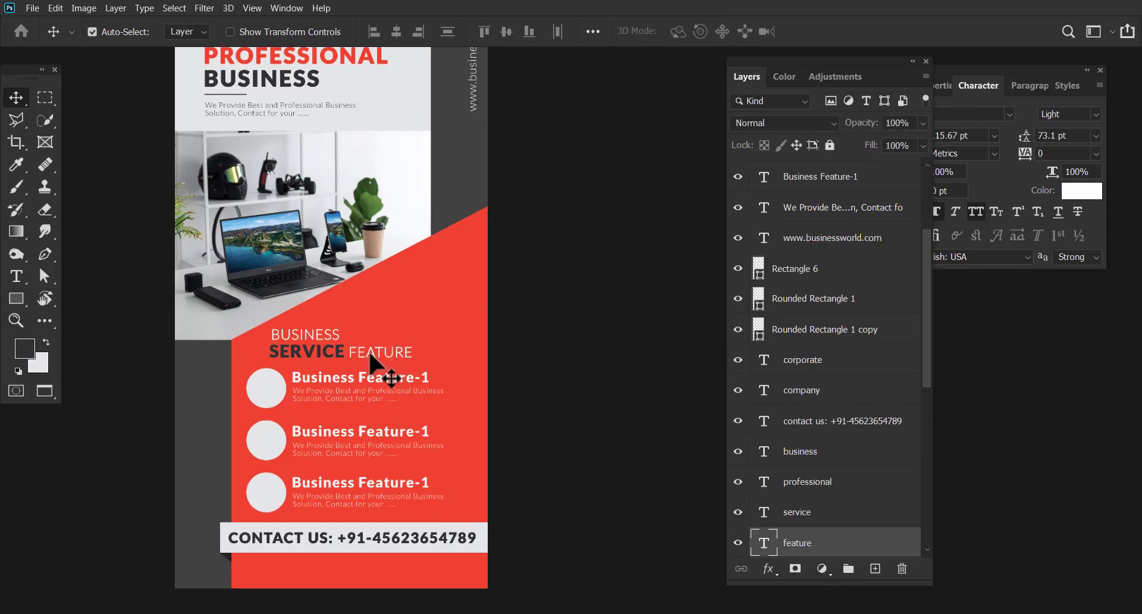
{"action": "left_click", "coordinate": [510, 342]}
{"action": "scroll", "coordinate": [378, 388], "scroll_direction": "down", "scroll_amount": 2}
{"action": "scroll", "coordinate": [357, 345], "scroll_direction": "up", "scroll_amount": 5}
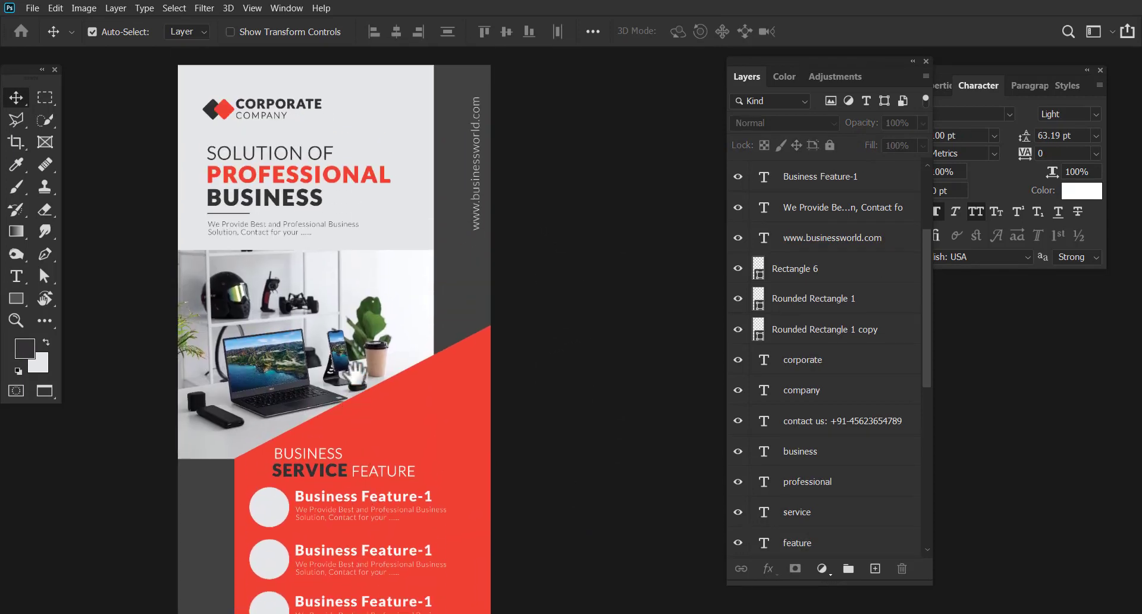
{"action": "left_click_drag", "start_coordinate": [356, 373], "coordinate": [380, 318]}
- Nudge the feature headings and descriptions vertically so they line up with their circles
{"action": "left_click", "coordinate": [354, 388]}
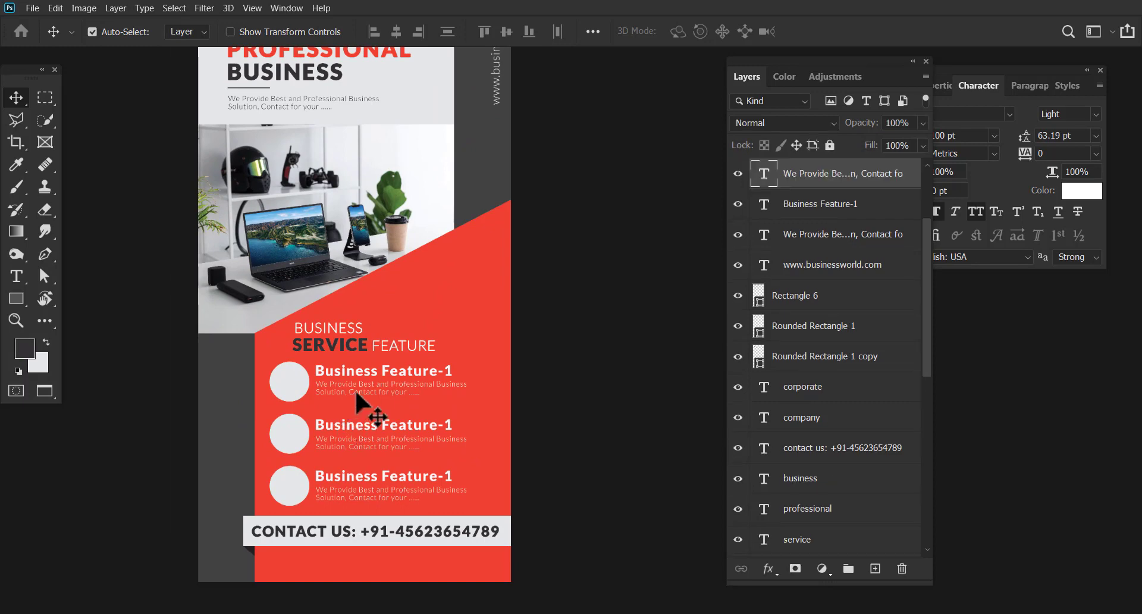
{"action": "left_click", "coordinate": [366, 370]}
{"action": "left_click", "coordinate": [357, 445]}
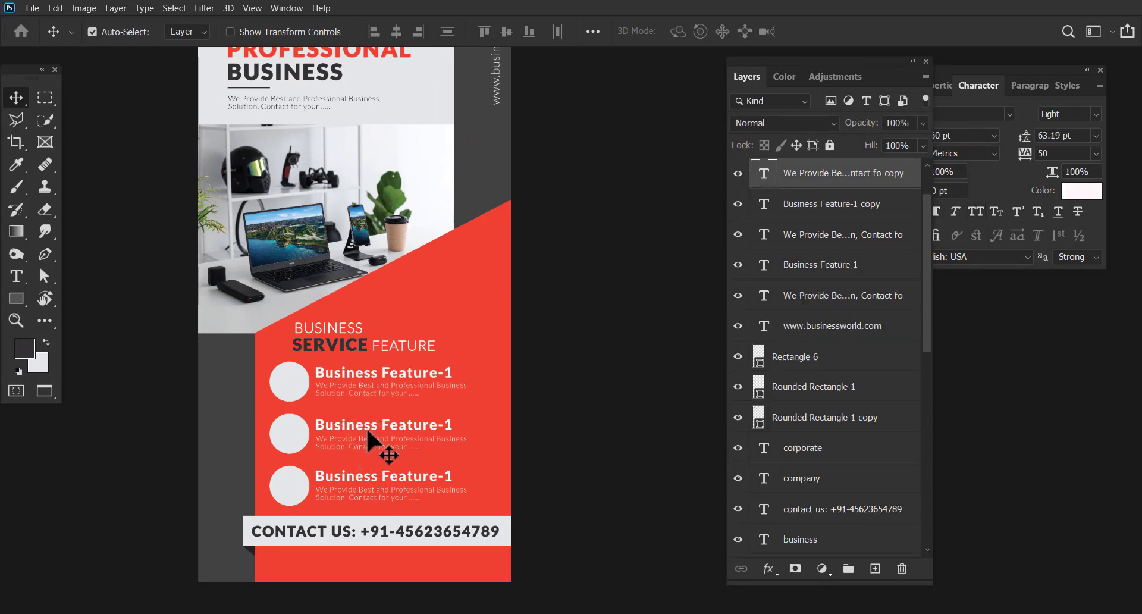
{"action": "left_click", "coordinate": [367, 425]}
{"action": "left_click", "coordinate": [358, 439]}
{"action": "left_click_drag", "start_coordinate": [363, 441], "coordinate": [375, 499]}
{"action": "left_click", "coordinate": [575, 420]}
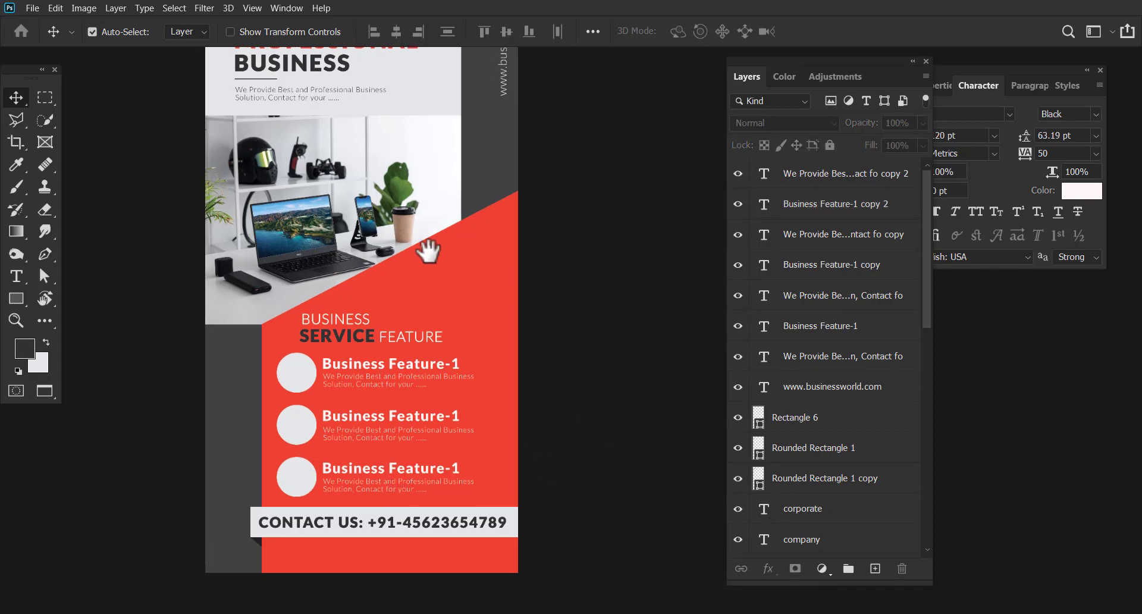
- Embed the "computer (4)" icon, scale it to about 57%, and center it in the first circle
{"action": "left_click_drag", "start_coordinate": [428, 247], "coordinate": [352, 277]}
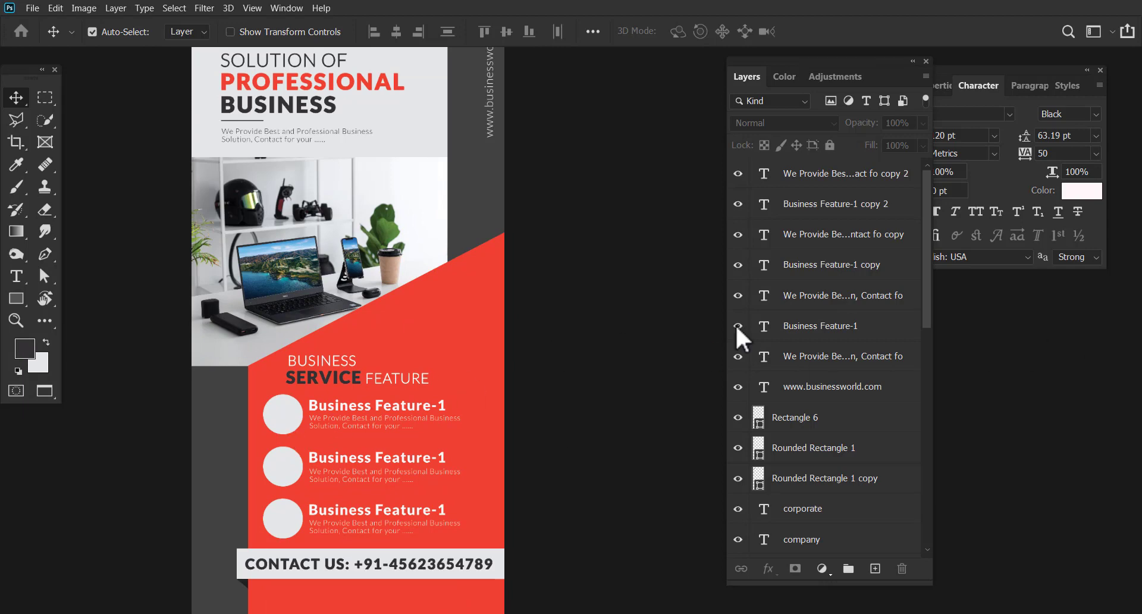
{"action": "key", "text": "ctrl+shift+p"}
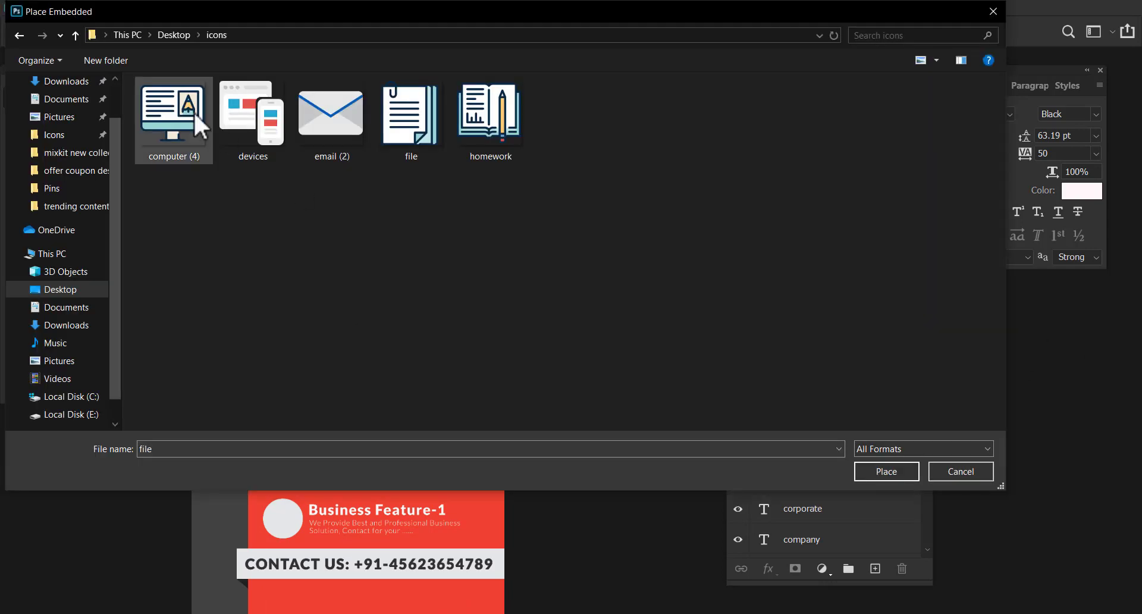
{"action": "left_click", "coordinate": [196, 119]}
{"action": "left_click", "coordinate": [494, 130]}
{"action": "double_click", "coordinate": [525, 162]}
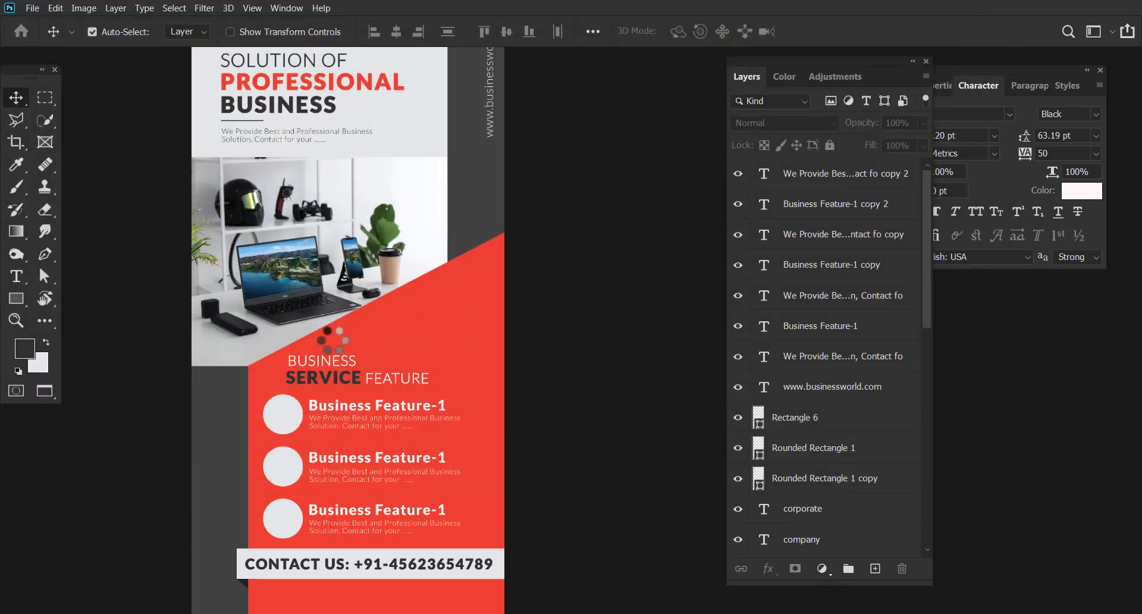
{"action": "left_click_drag", "start_coordinate": [375, 321], "coordinate": [318, 396]}
{"action": "key", "text": "ctrl+plus"}
{"action": "left_click_drag", "start_coordinate": [334, 301], "coordinate": [712, 146]}
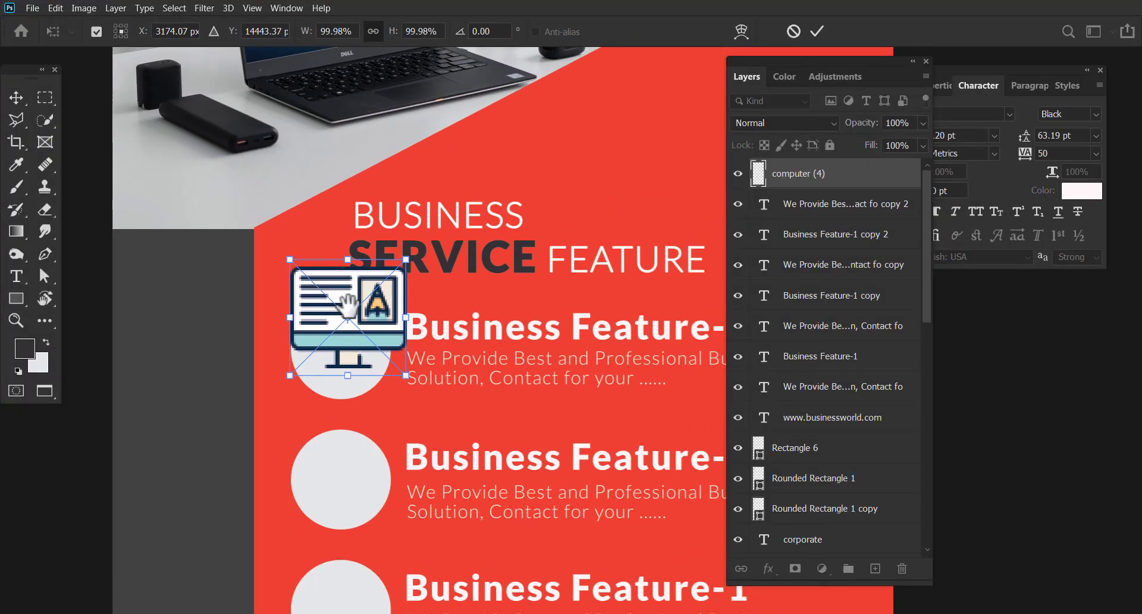
{"action": "left_click_drag", "start_coordinate": [404, 262], "coordinate": [377, 375]}
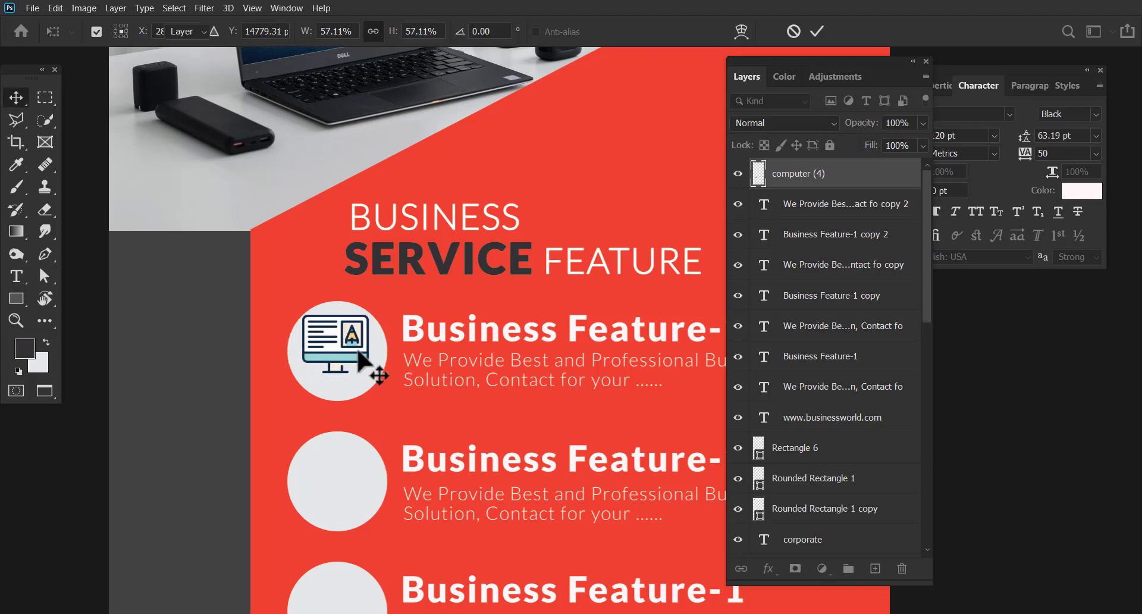
{"action": "key", "text": "Return"}
- Embed the "file" icon, scale it to about 45%, and center it in the second circle
{"action": "left_click", "coordinate": [32, 7]}
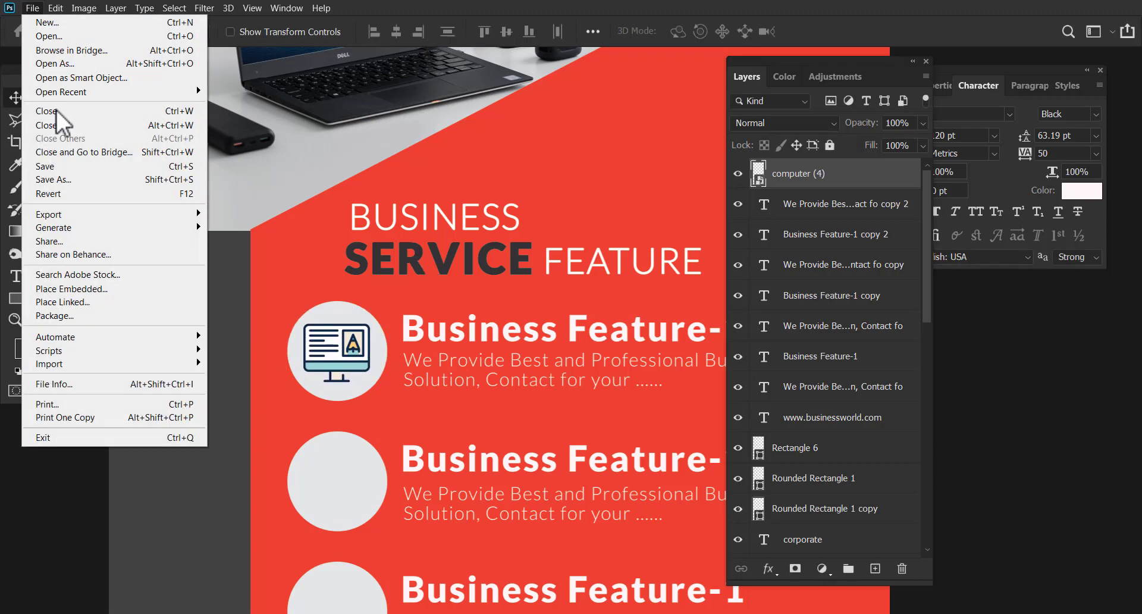
{"action": "key", "text": "Escape"}
{"action": "double_click", "coordinate": [409, 137]}
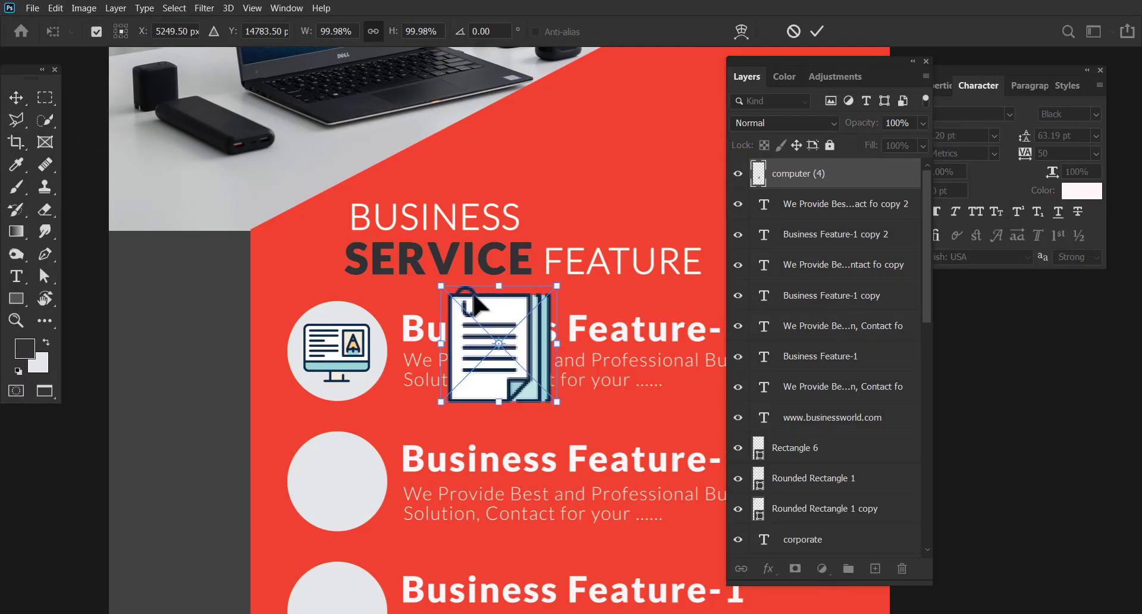
{"action": "left_click_drag", "start_coordinate": [548, 268], "coordinate": [496, 364]}
{"action": "left_click_drag", "start_coordinate": [465, 401], "coordinate": [353, 491]}
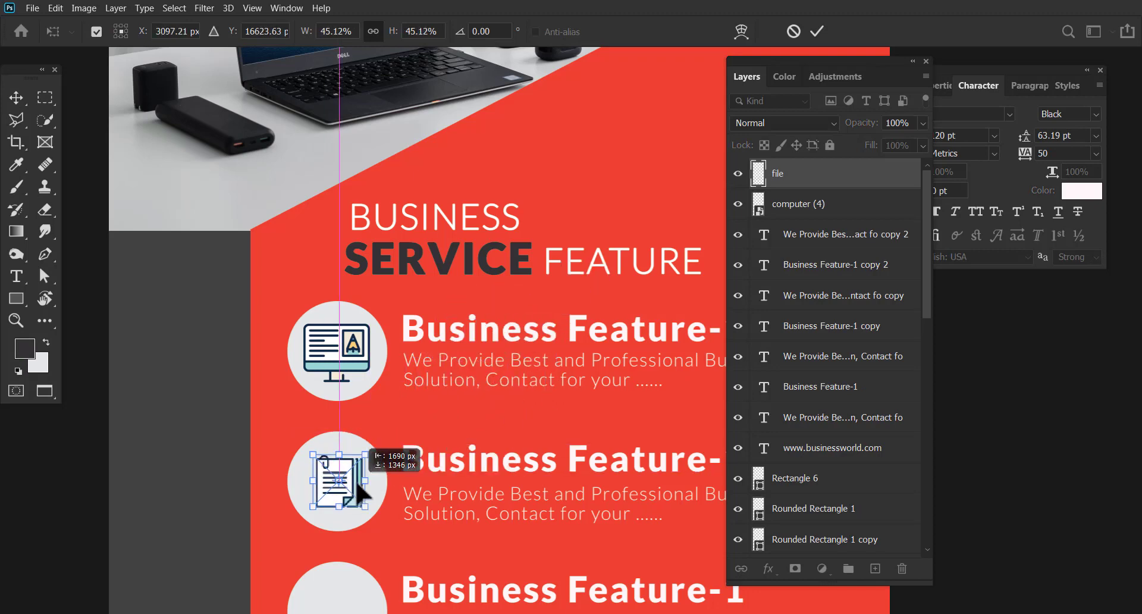
{"action": "key", "text": "Return"}
- Scale the computer icon in the first circle down slightly
{"action": "left_click", "coordinate": [368, 328]}
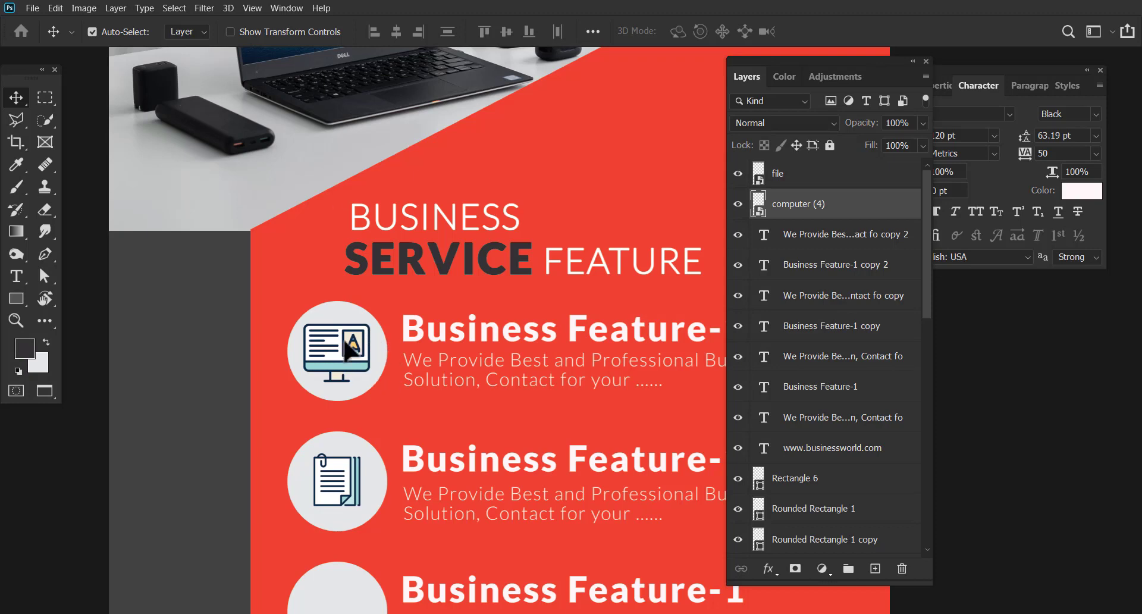
{"action": "key", "text": "ctrl+t"}
{"action": "left_click_drag", "start_coordinate": [370, 323], "coordinate": [364, 327]}
{"action": "left_click", "coordinate": [813, 33]}
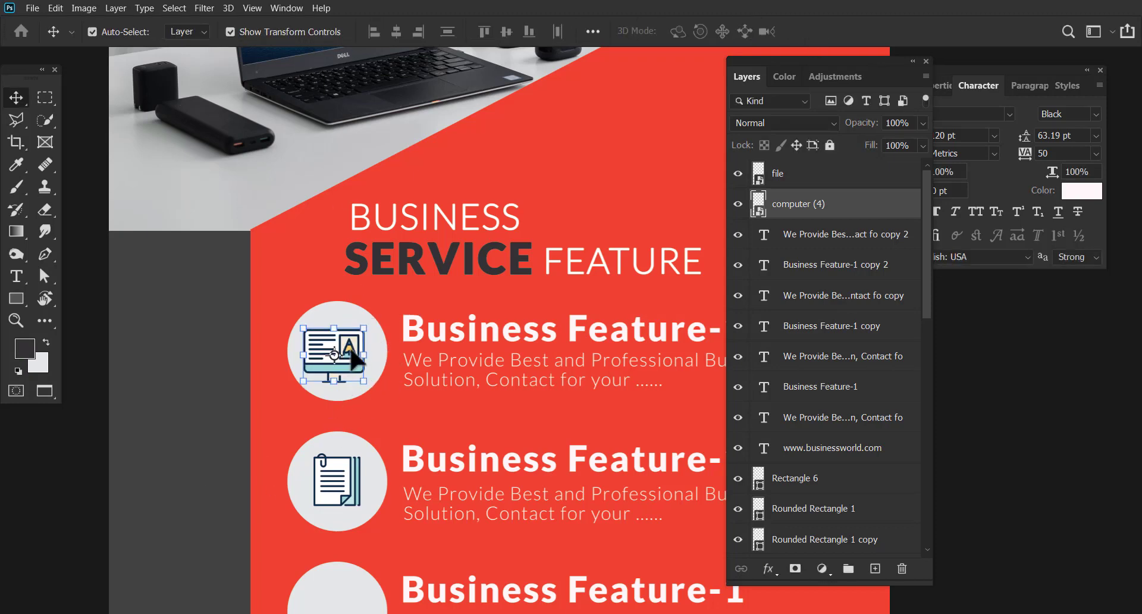
{"action": "left_click_drag", "start_coordinate": [444, 503], "coordinate": [440, 389]}
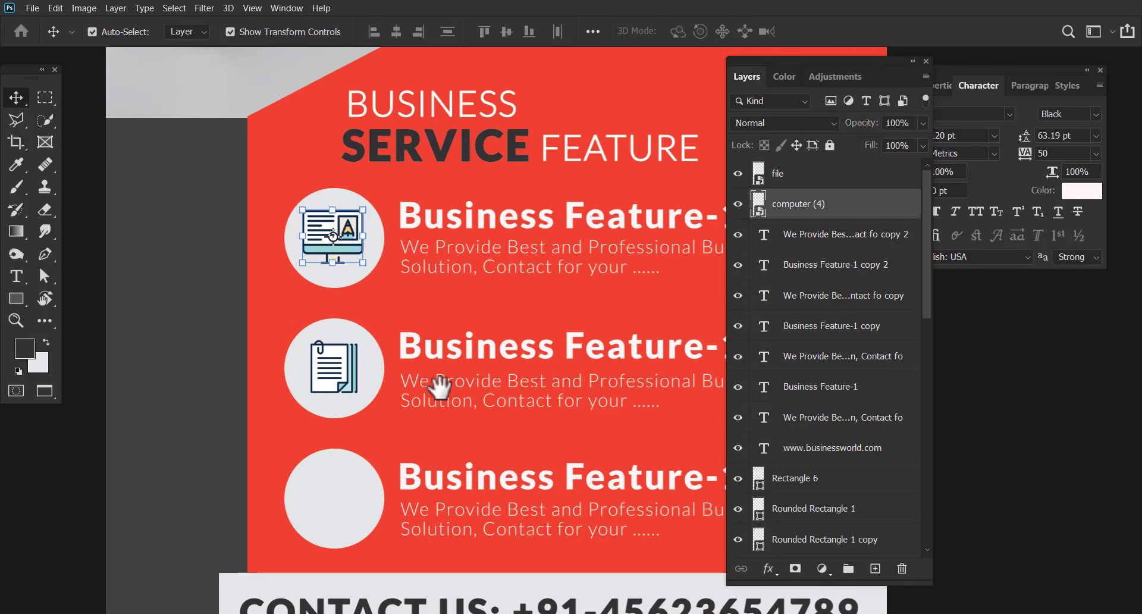
{"action": "left_click", "coordinate": [32, 8]}
{"action": "left_click", "coordinate": [155, 287]}
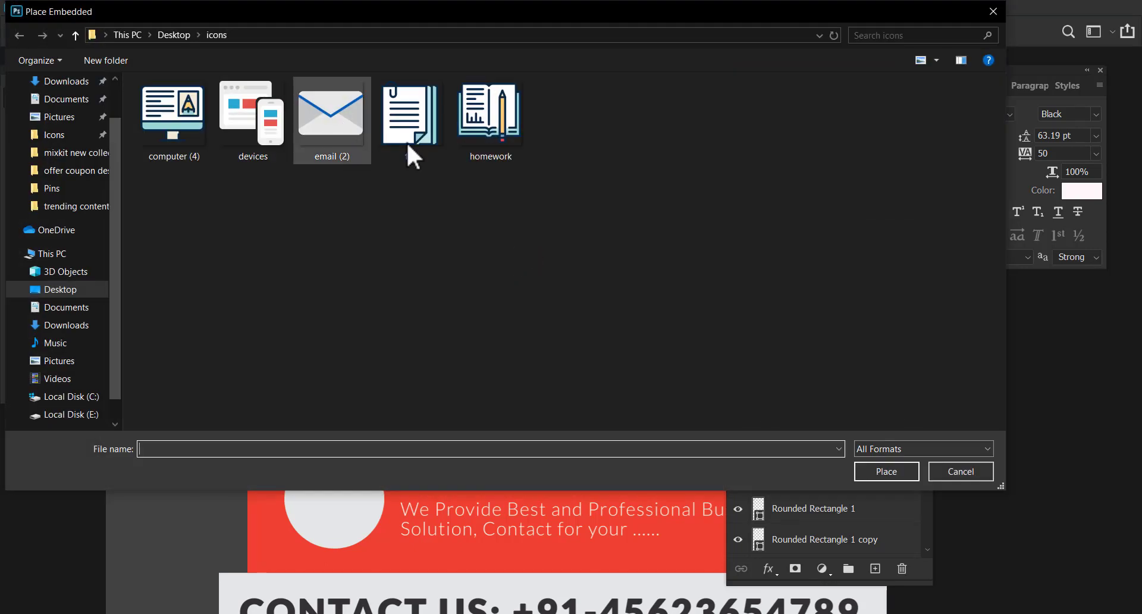
{"action": "key", "text": "Right"}
{"action": "key", "text": "Right"}
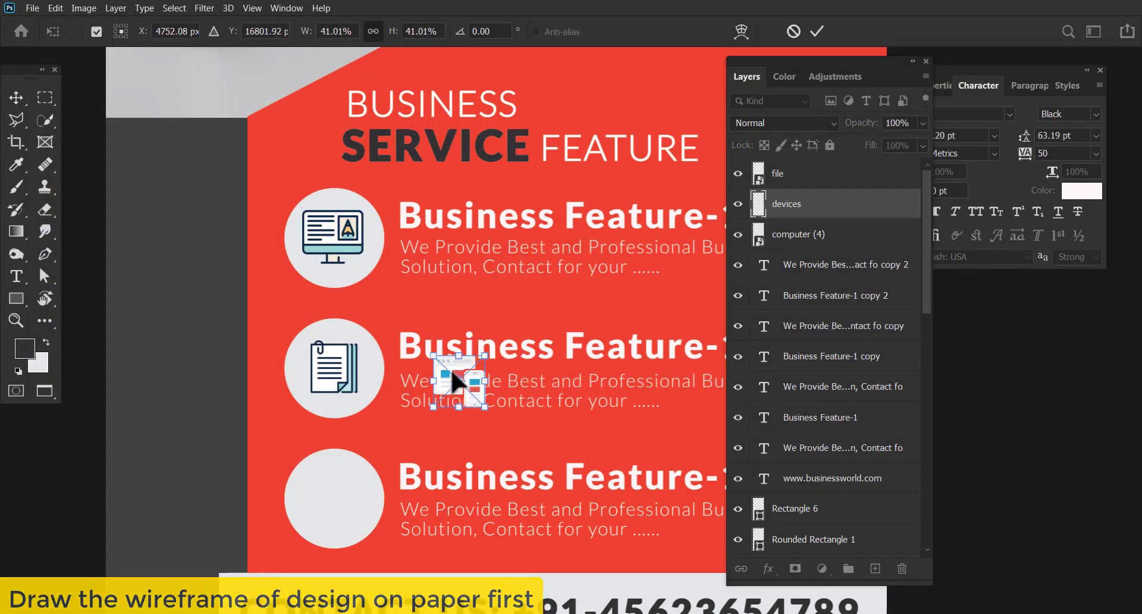
{"action": "left_click_drag", "start_coordinate": [451, 370], "coordinate": [325, 484]}
{"action": "left_click", "coordinate": [793, 31]}
- Embed the "homework" icon and place it at a matching size in the center of the third circle
{"action": "left_click", "coordinate": [32, 9]}
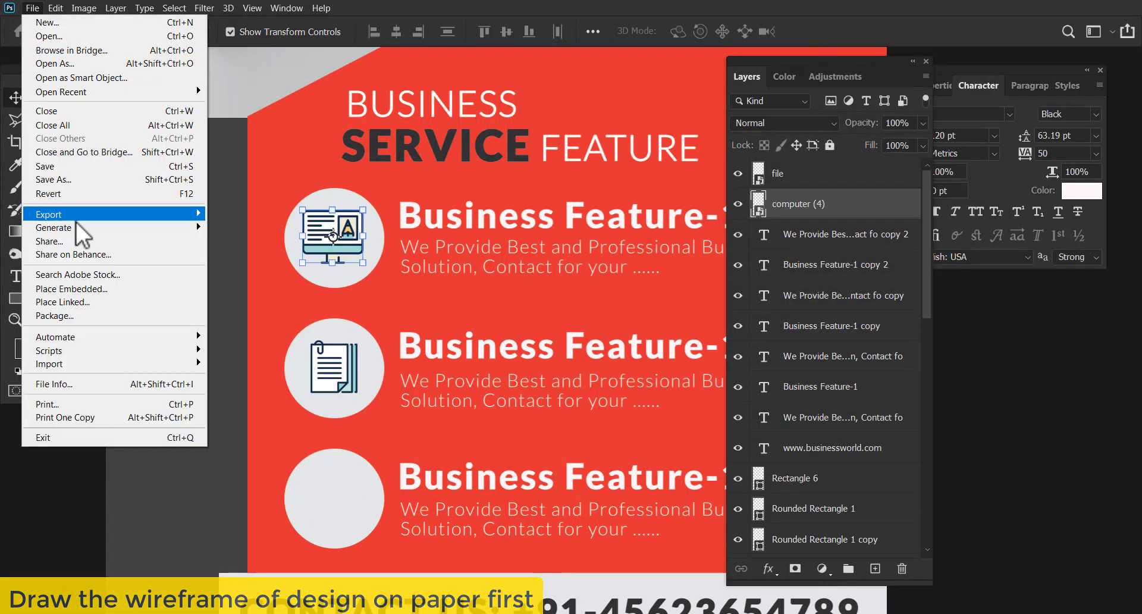
{"action": "left_click", "coordinate": [145, 290]}
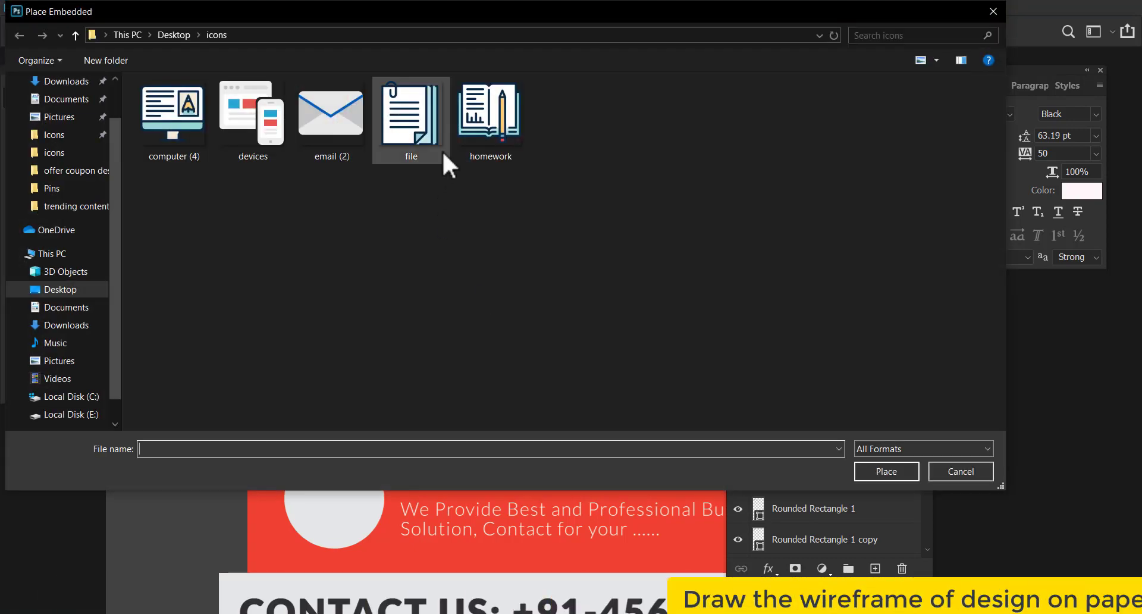
{"action": "double_click", "coordinate": [488, 119]}
{"action": "left_click_drag", "start_coordinate": [497, 345], "coordinate": [331, 484]}
{"action": "key", "text": "Return"}
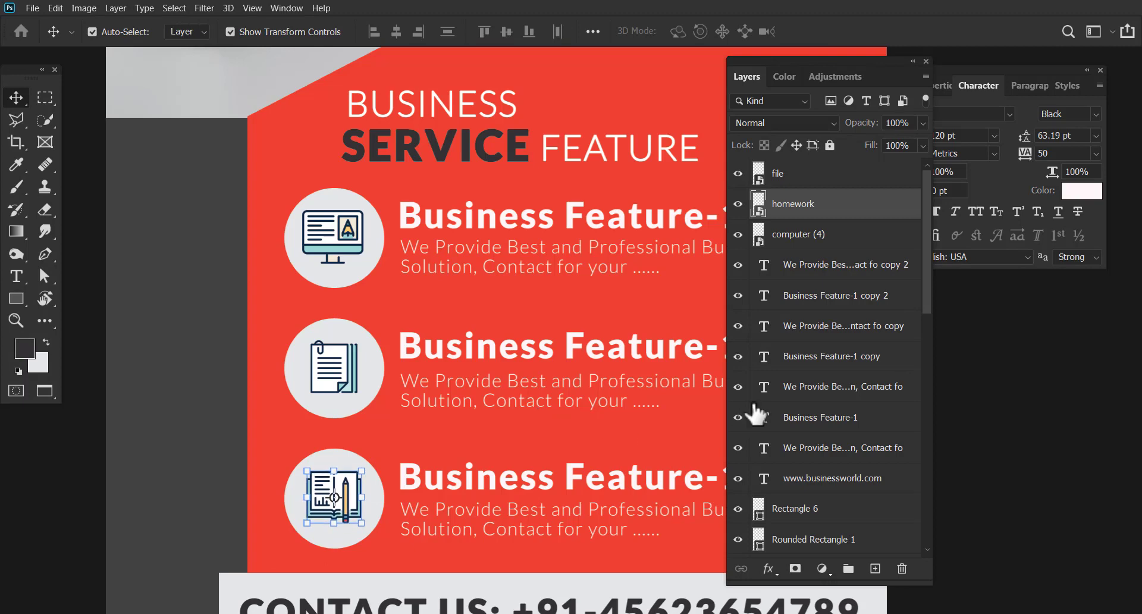
{"action": "left_click", "coordinate": [66, 256]}
{"action": "key", "text": "ctrl+0"}
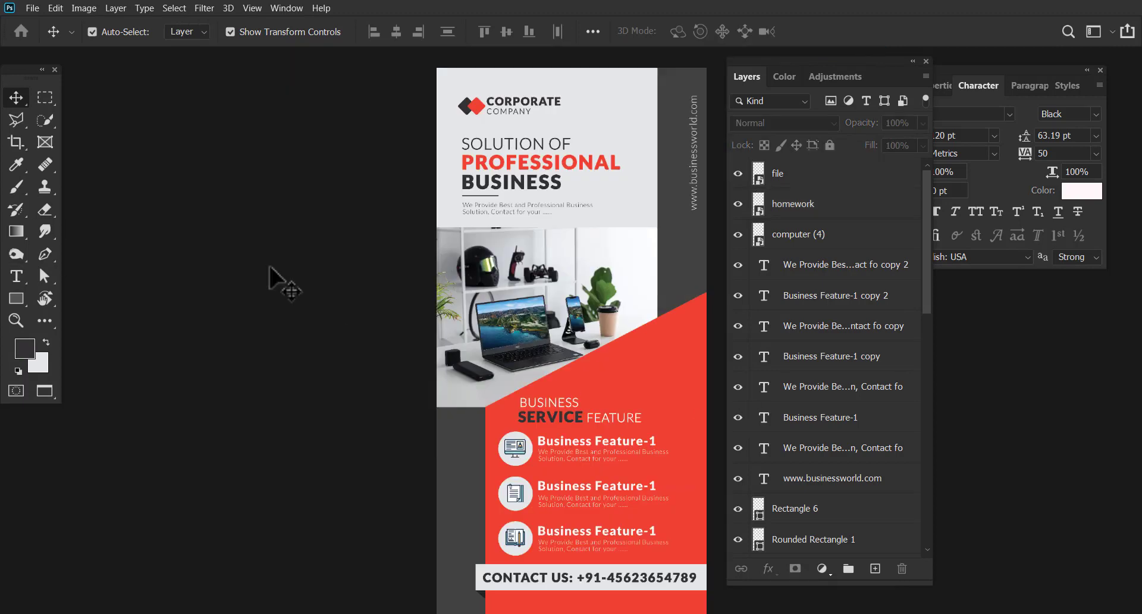